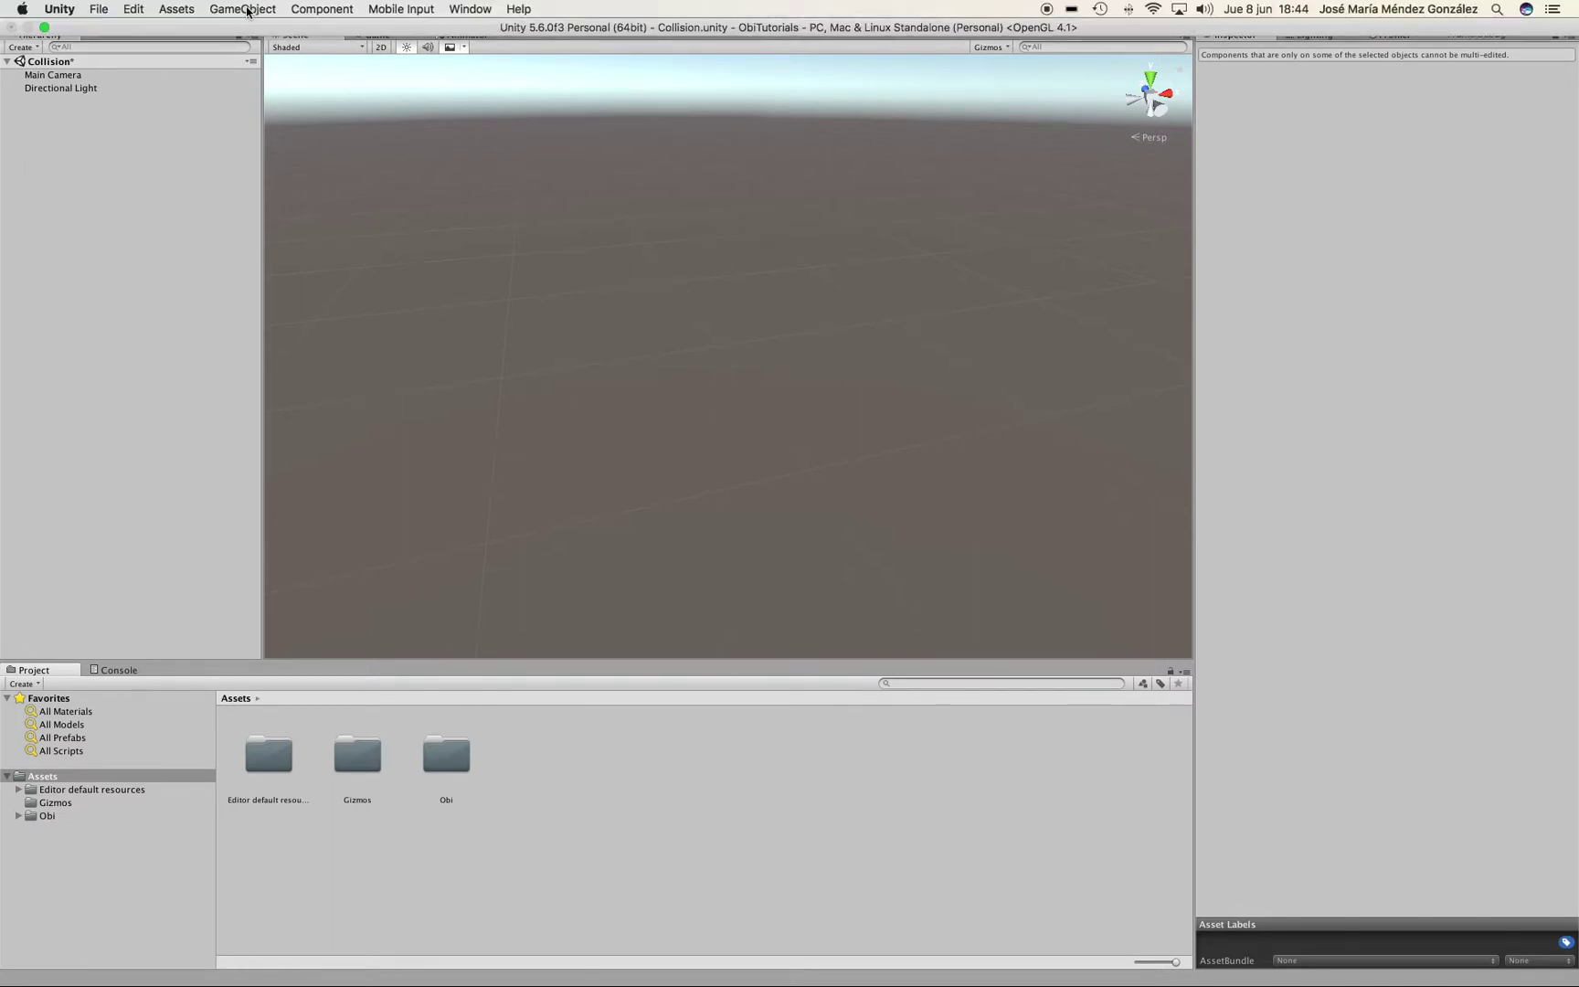
- Create a fully set-up Obi Rope from the GameObject > 3D Object > Obi menu
{"action": "left_click", "coordinate": [247, 11]}
{"action": "mouse_move", "coordinate": [249, 61]}
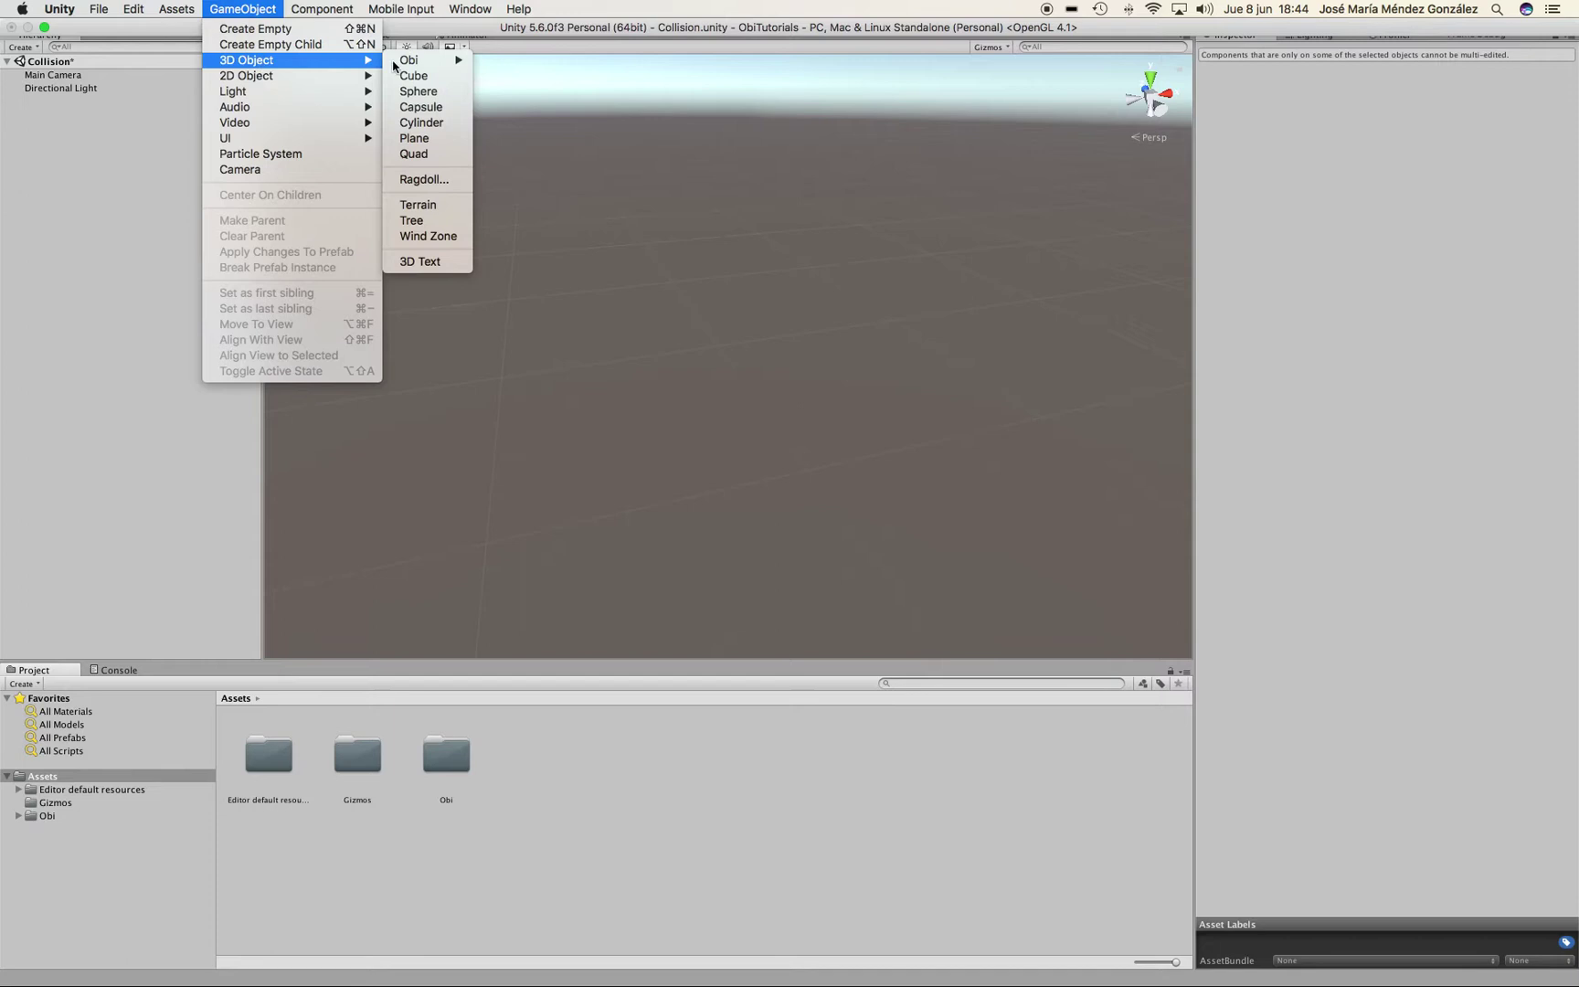
{"action": "mouse_move", "coordinate": [436, 62]}
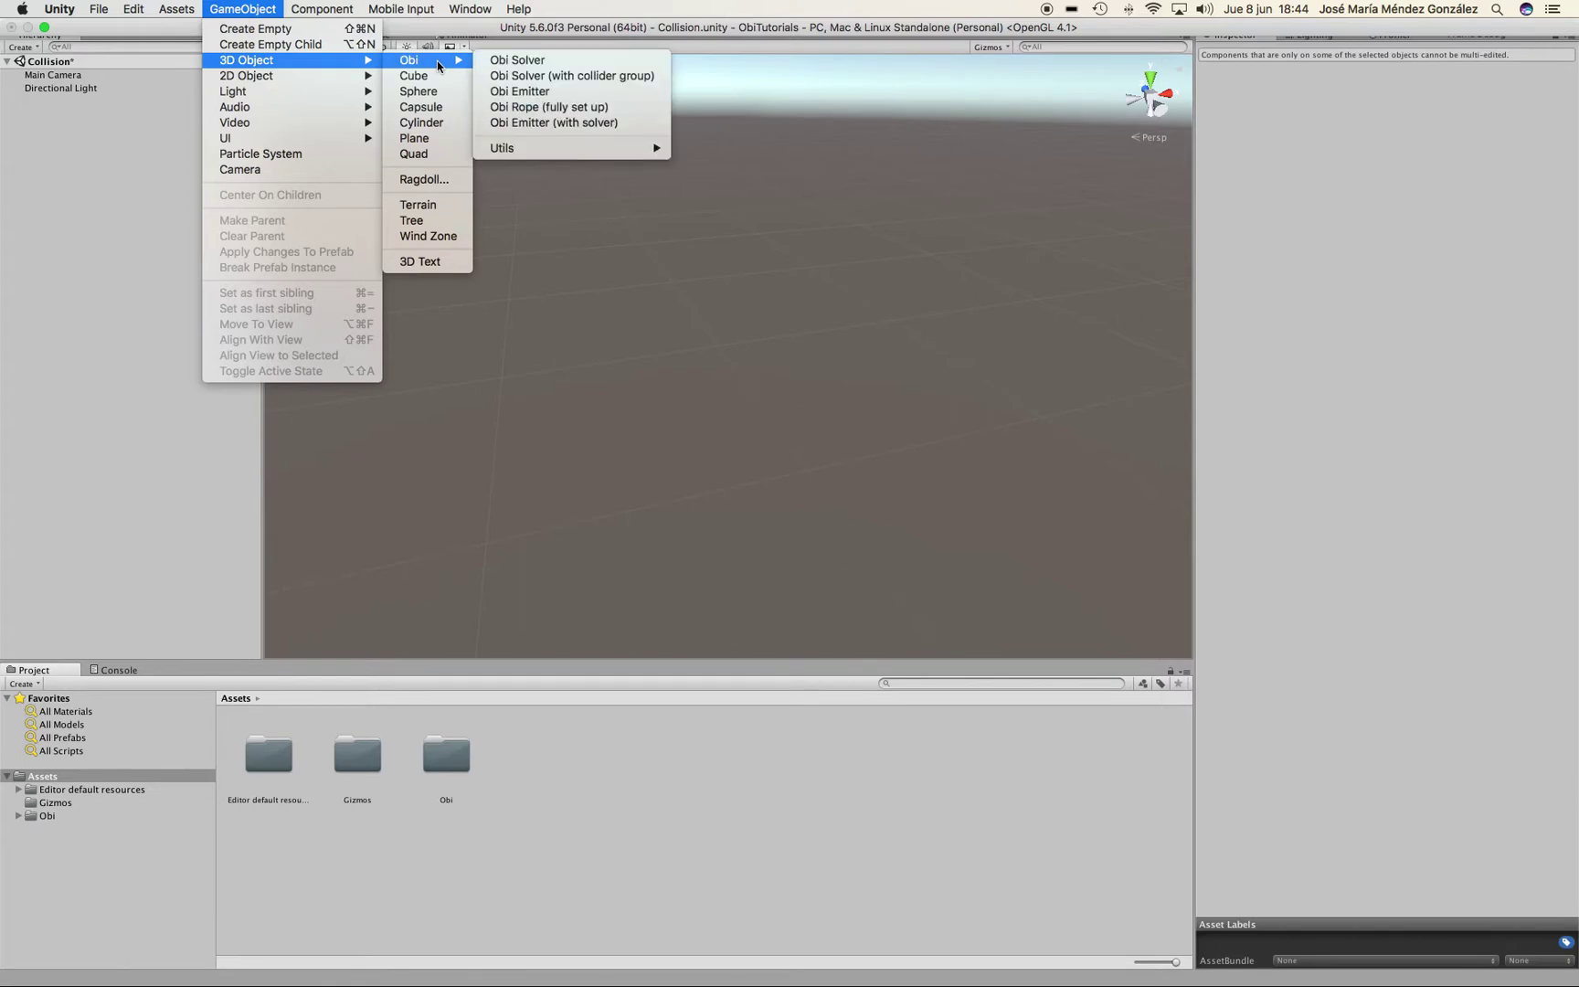
{"action": "left_click", "coordinate": [543, 107]}
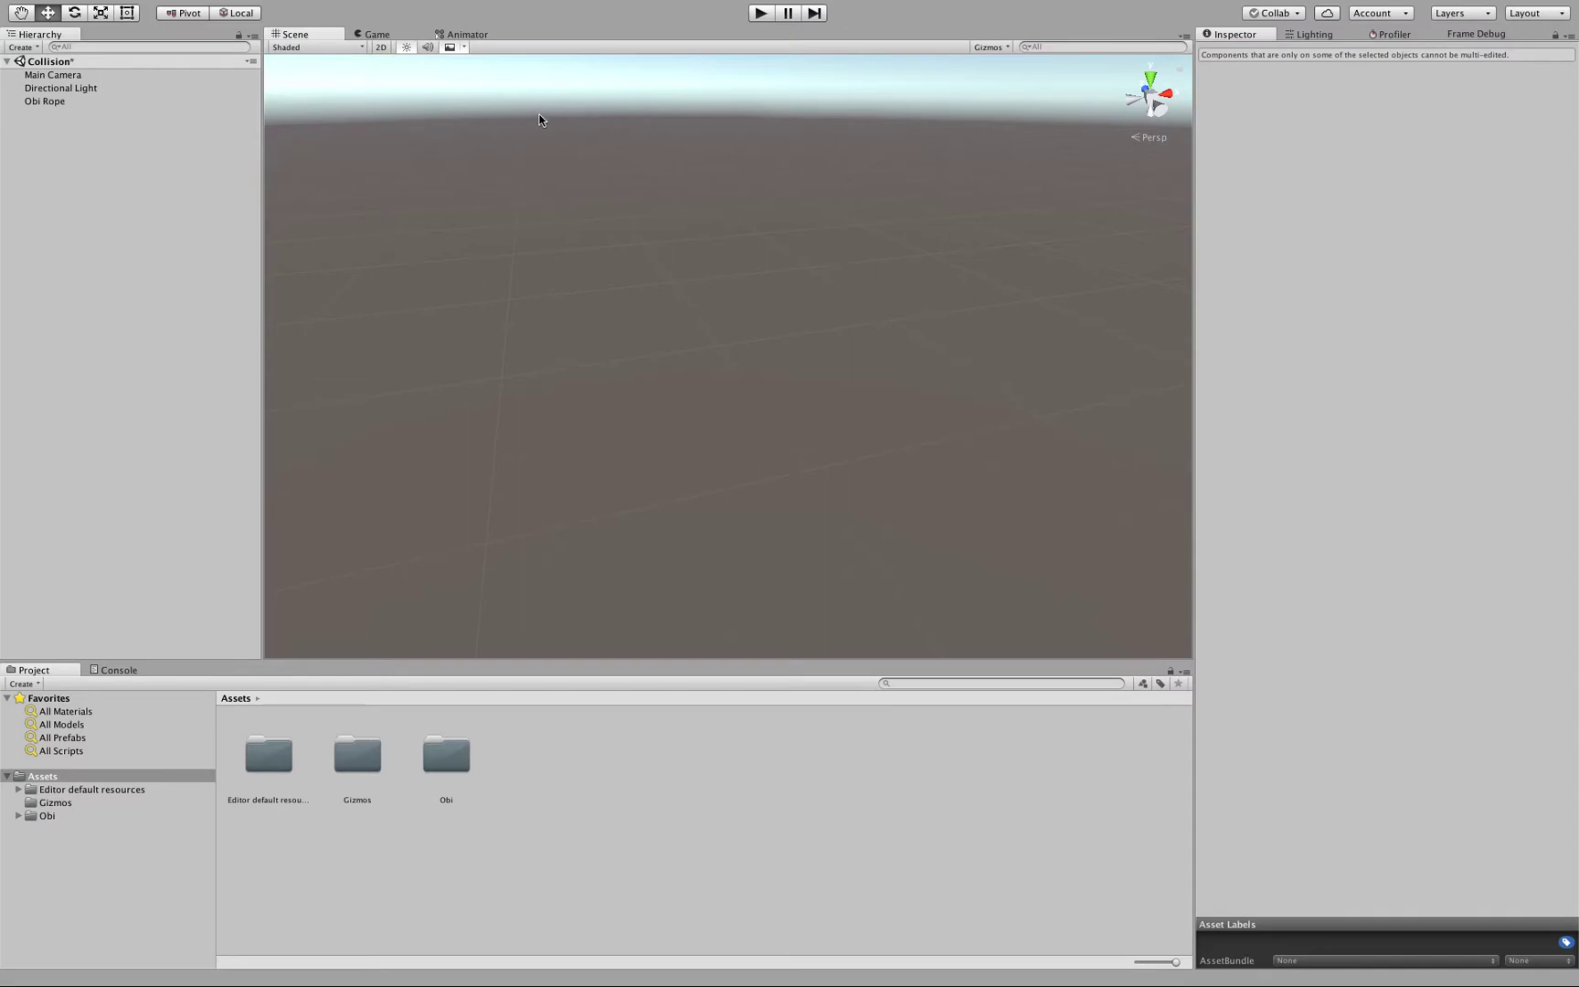
- Select the Obi Rope and undo an accidental bend of one control point
{"action": "left_click", "coordinate": [71, 103]}
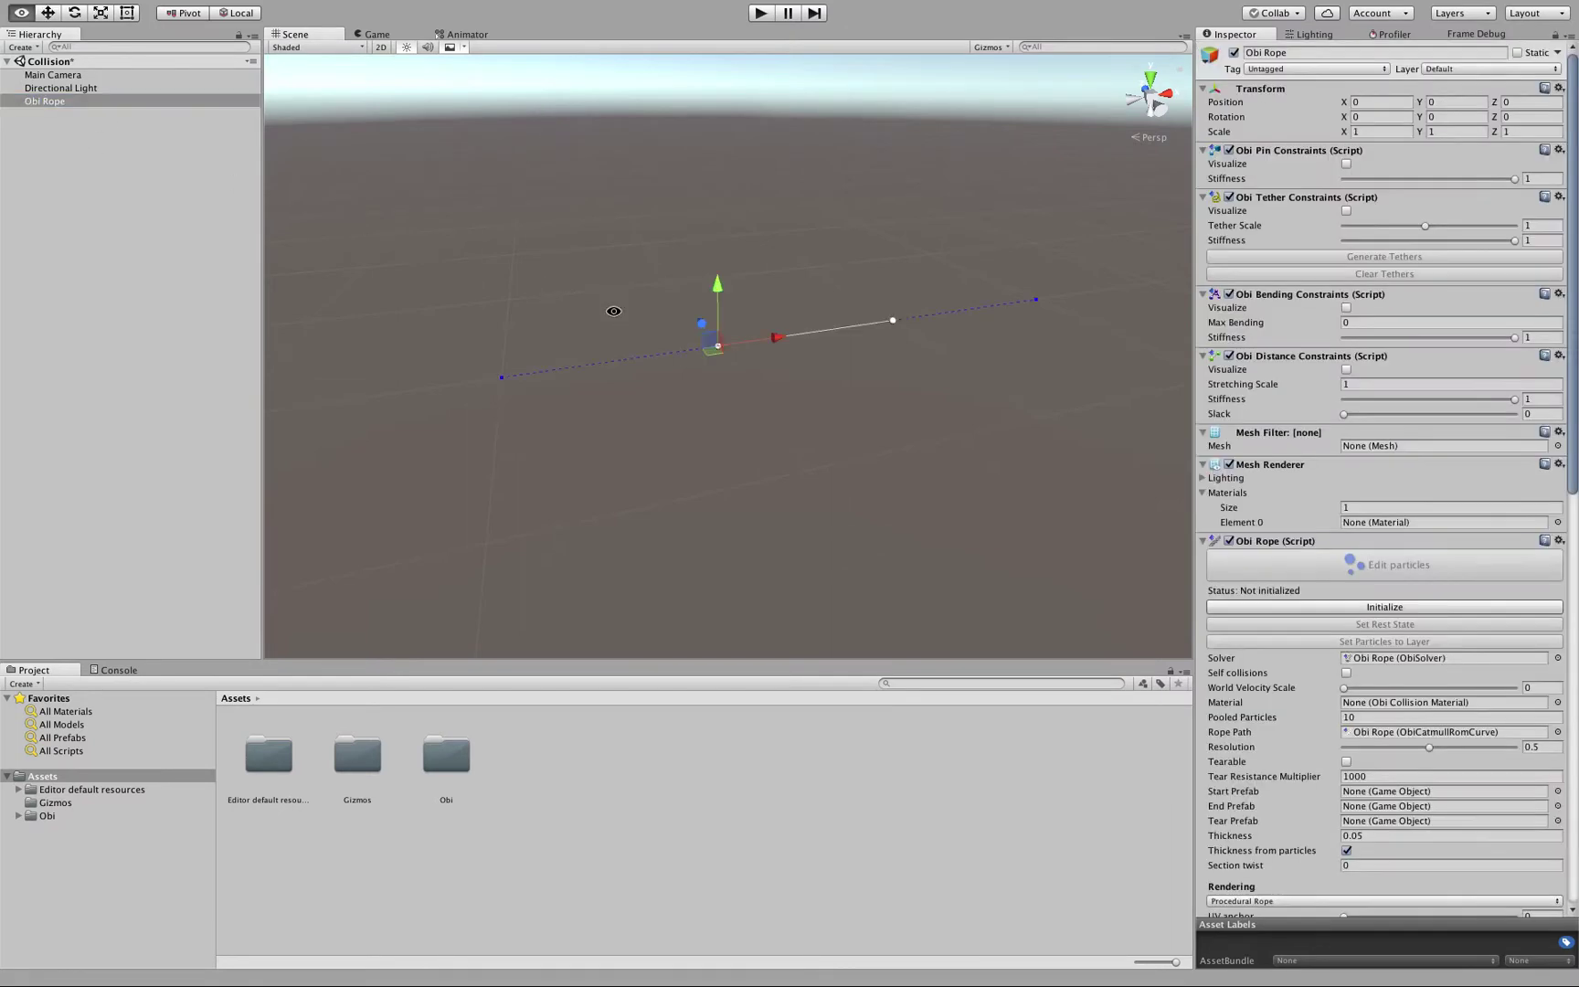
{"action": "middle_click_drag", "start_coordinate": [779, 301], "coordinate": [774, 258]}
{"action": "left_click_drag", "start_coordinate": [775, 258], "coordinate": [731, 196], "text": "alt"}
{"action": "left_click", "coordinate": [803, 341]}
{"action": "left_click_drag", "start_coordinate": [584, 327], "coordinate": [722, 370], "text": "alt"}
{"action": "middle_click_drag", "start_coordinate": [909, 341], "coordinate": [902, 276]}
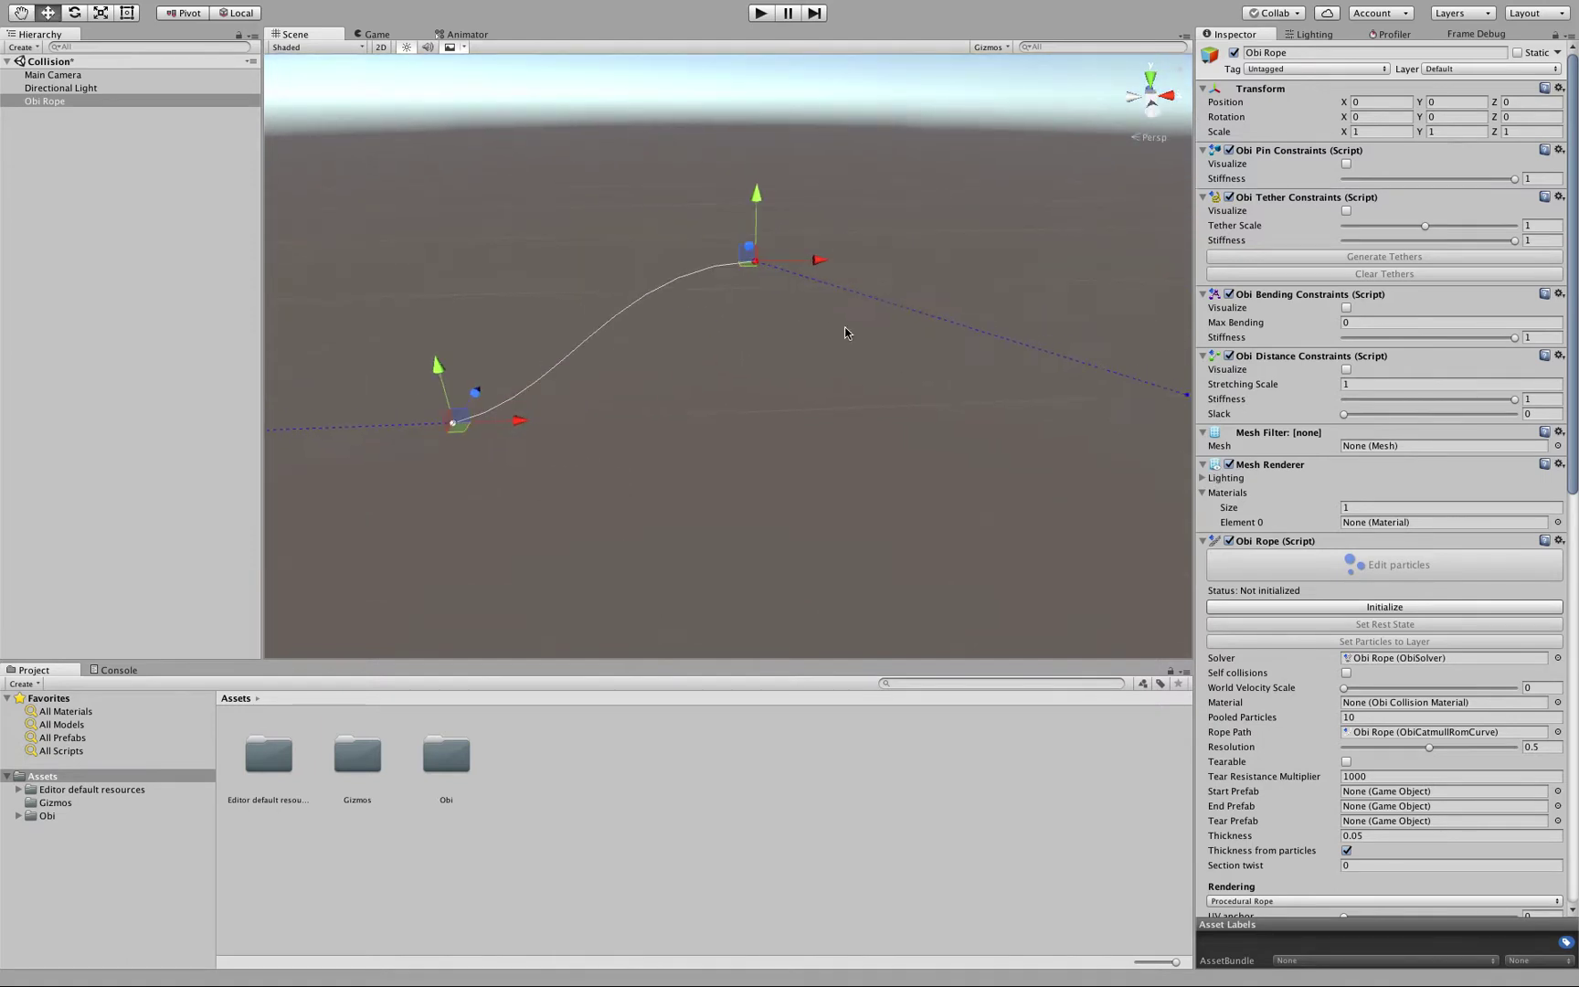
{"action": "key", "text": "ctrl+z"}
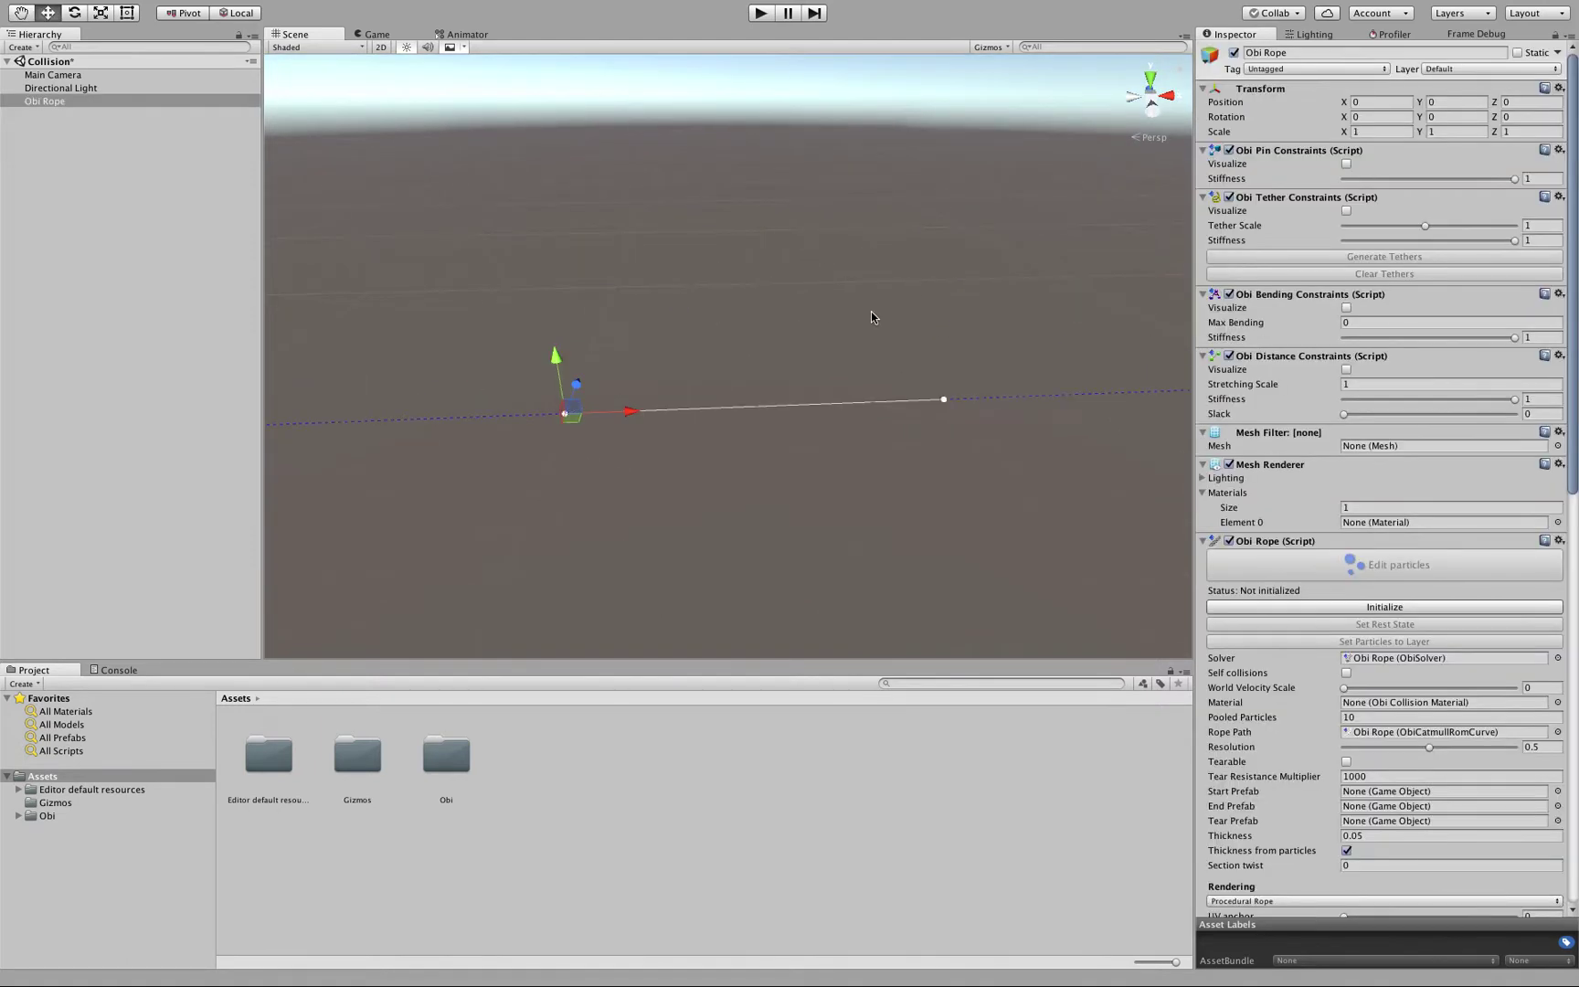
- Rotate the rope to hang straight down at Z rotation -90 and initialize it
{"action": "key", "text": "e"}
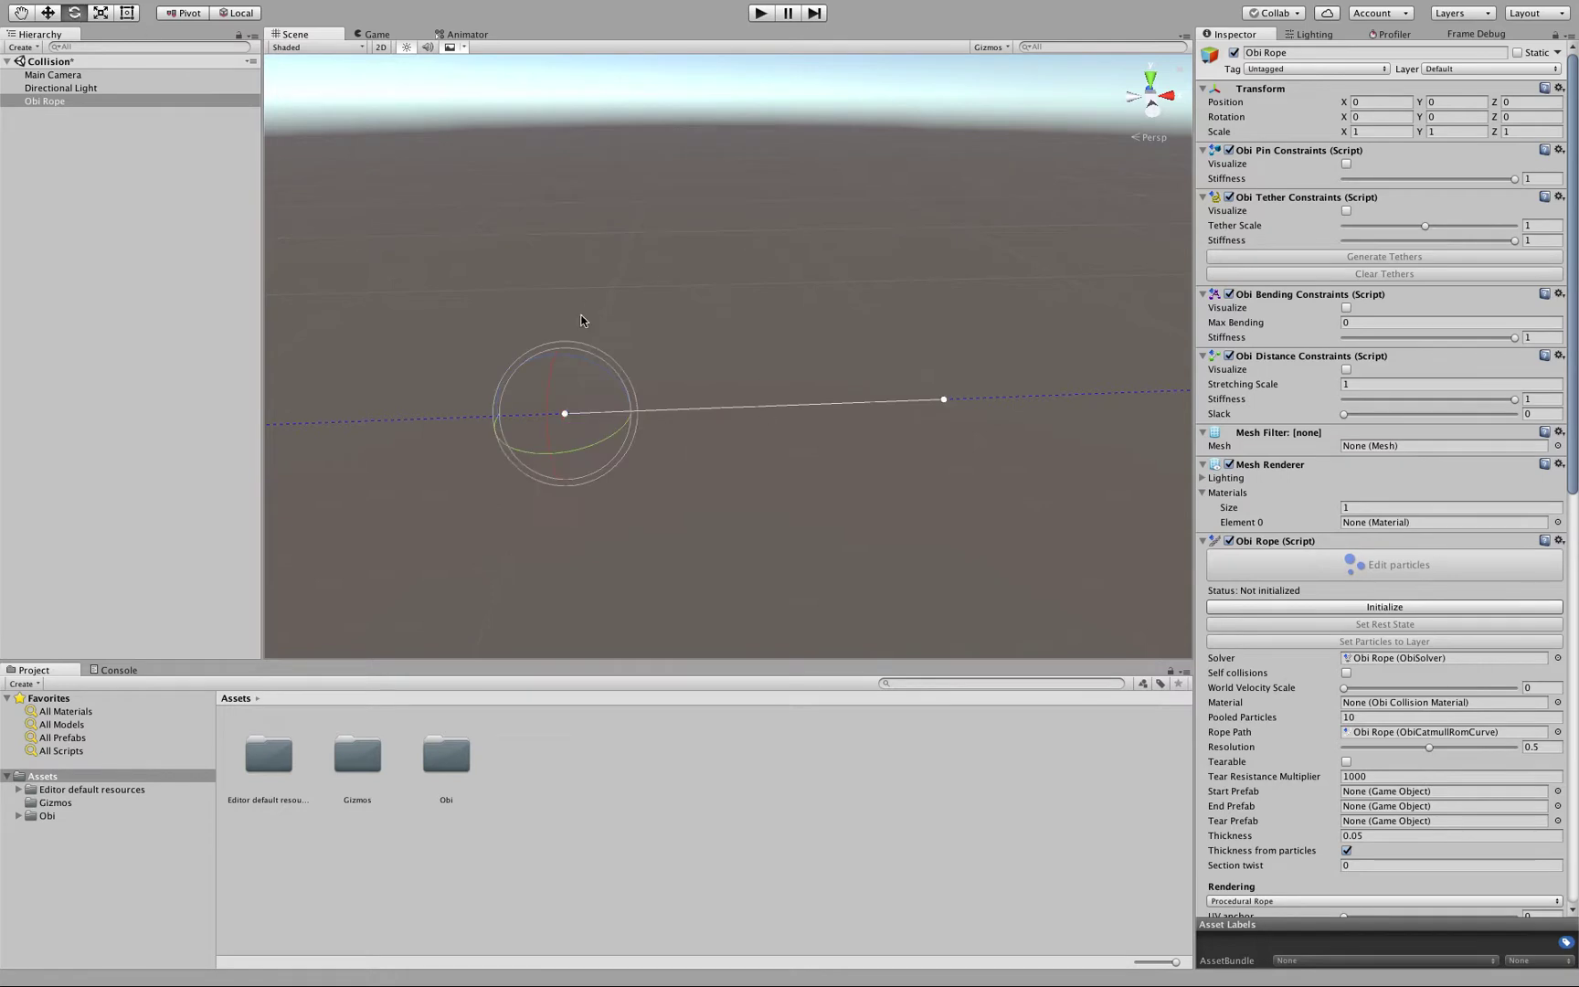
{"action": "left_click_drag", "start_coordinate": [591, 368], "coordinate": [768, 425]}
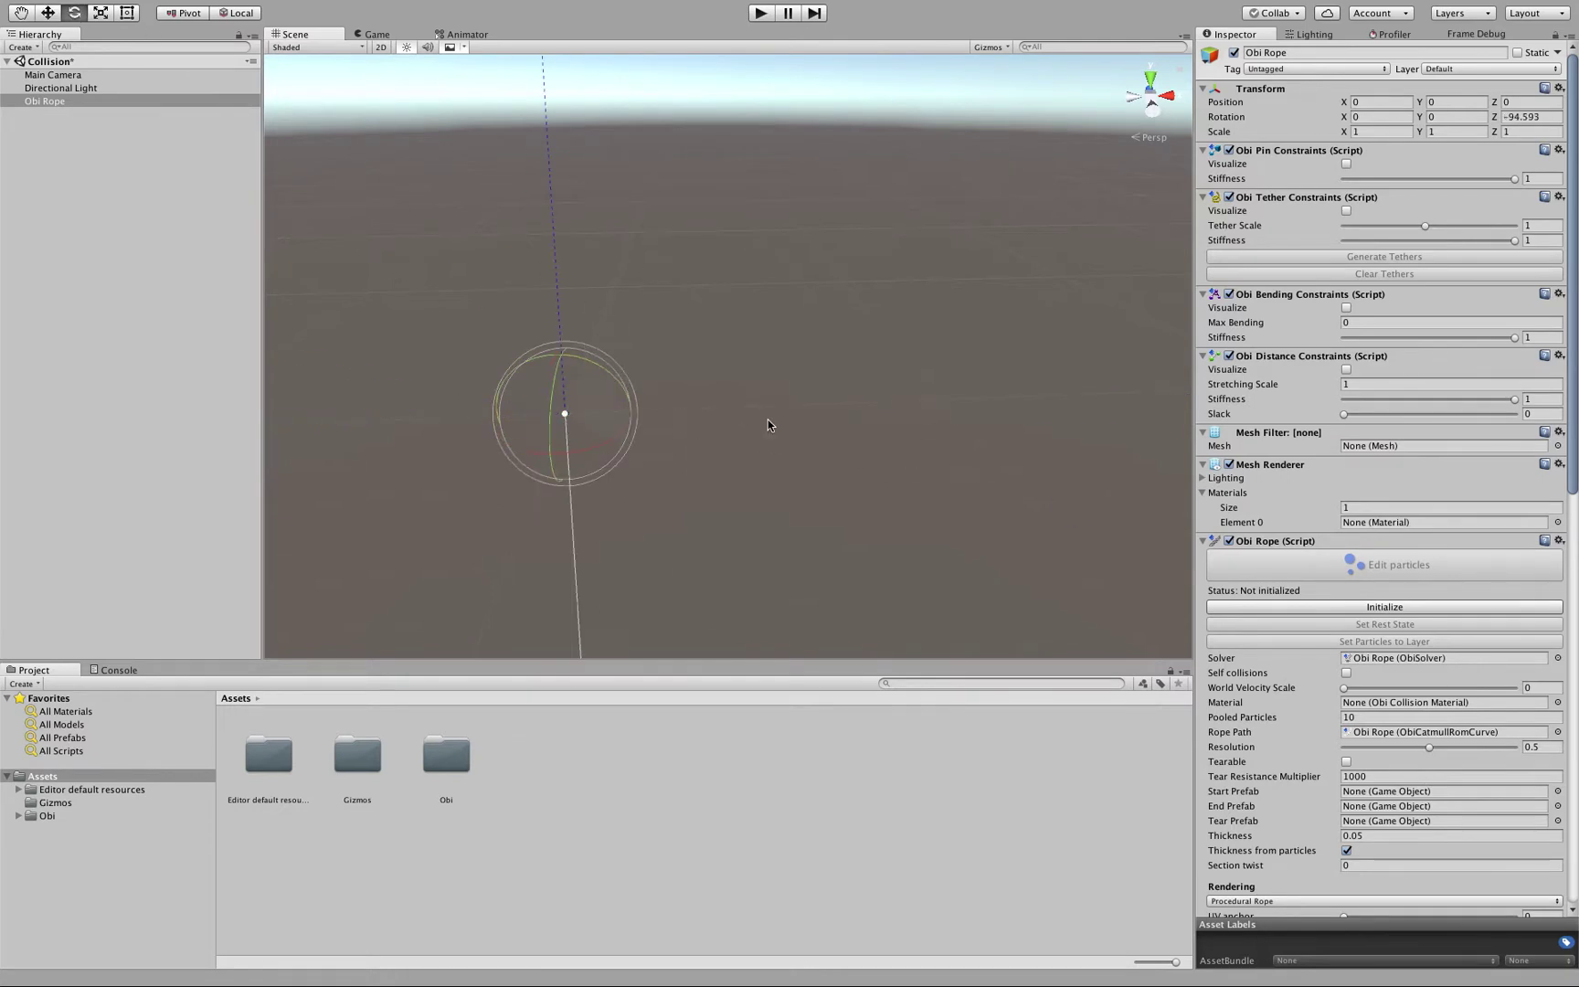
{"action": "left_click", "coordinate": [1523, 116]}
{"action": "type", "text": "-90"}
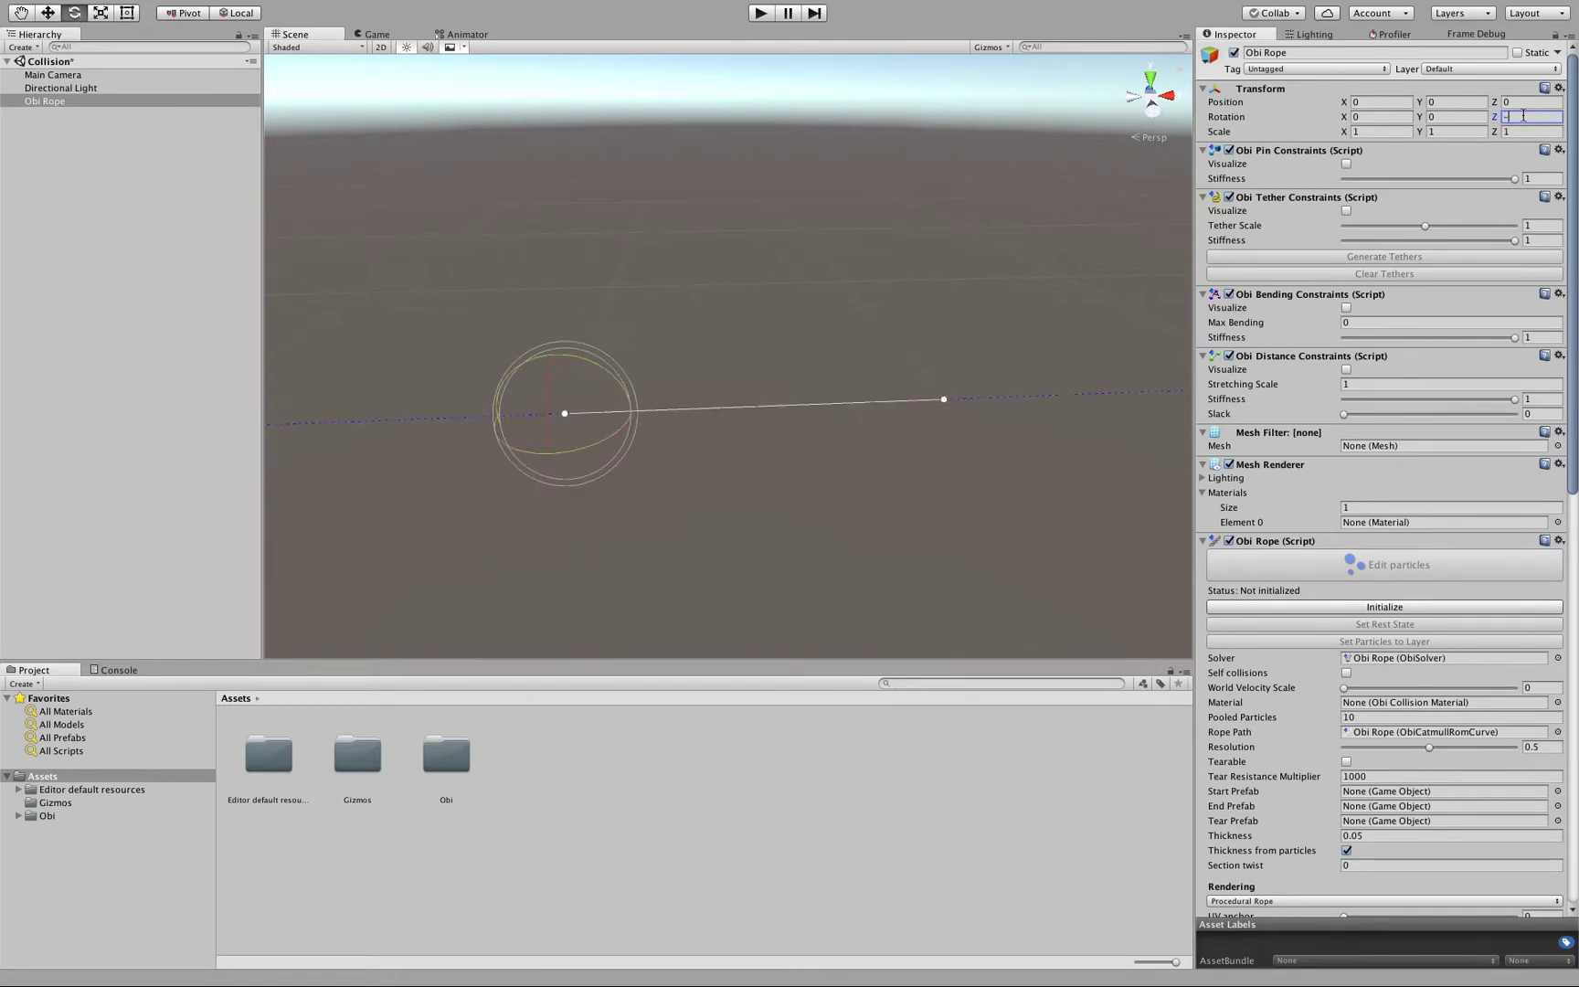
{"action": "left_click", "coordinate": [1357, 608]}
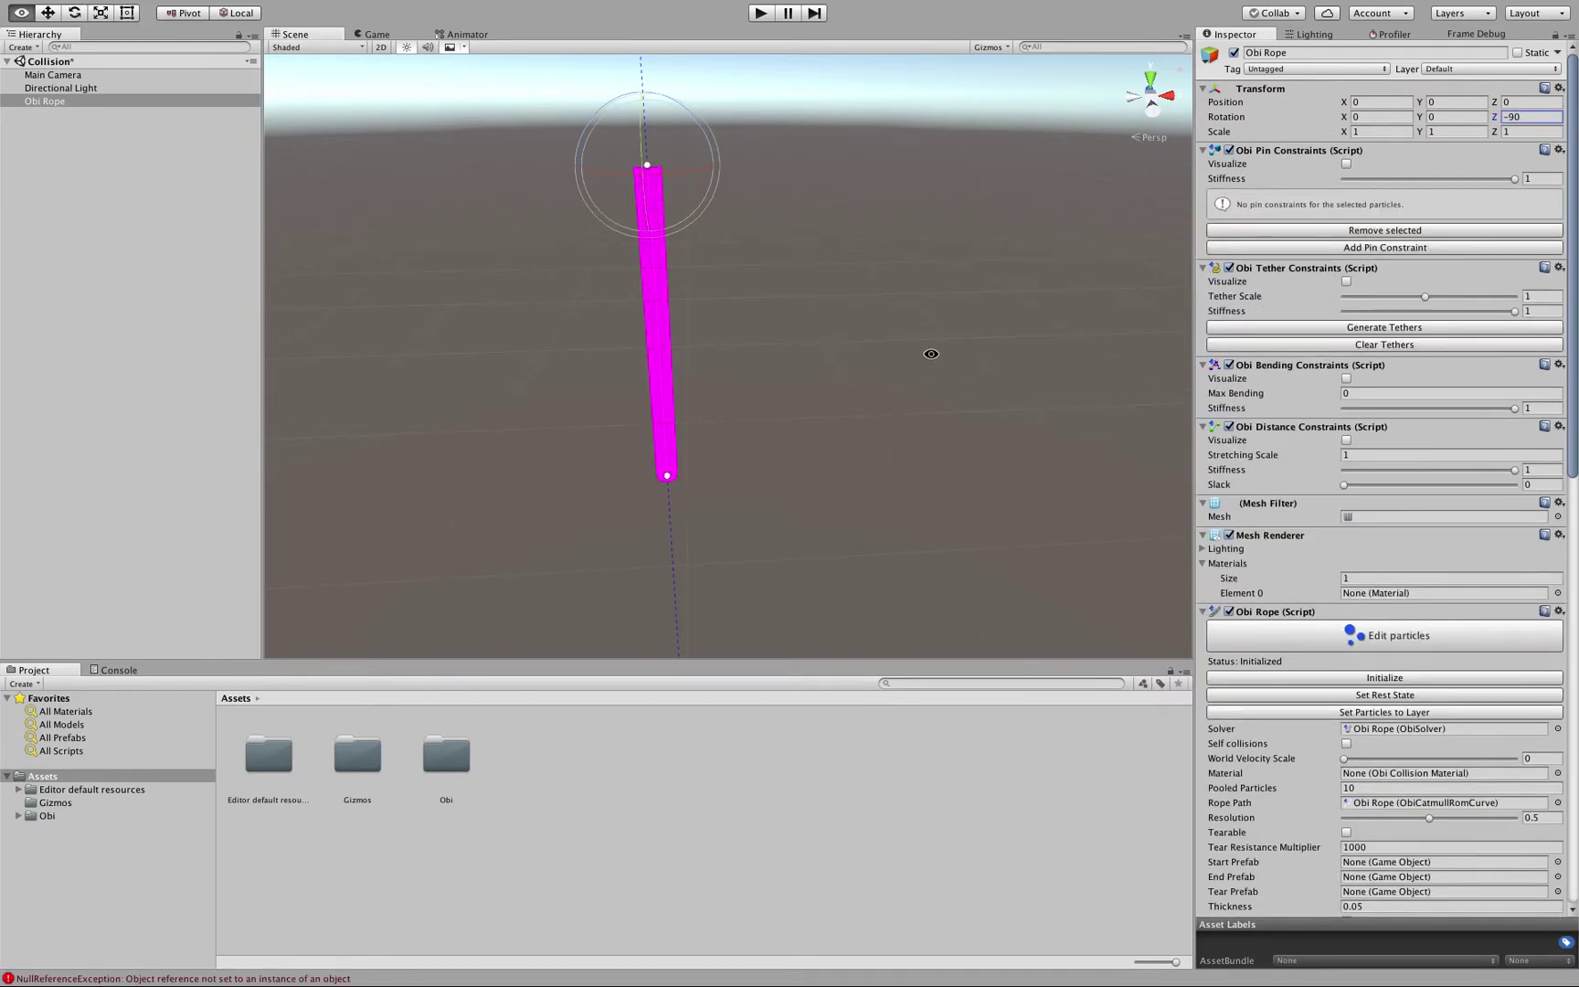
{"action": "left_click_drag", "start_coordinate": [930, 353], "coordinate": [791, 388], "text": "alt"}
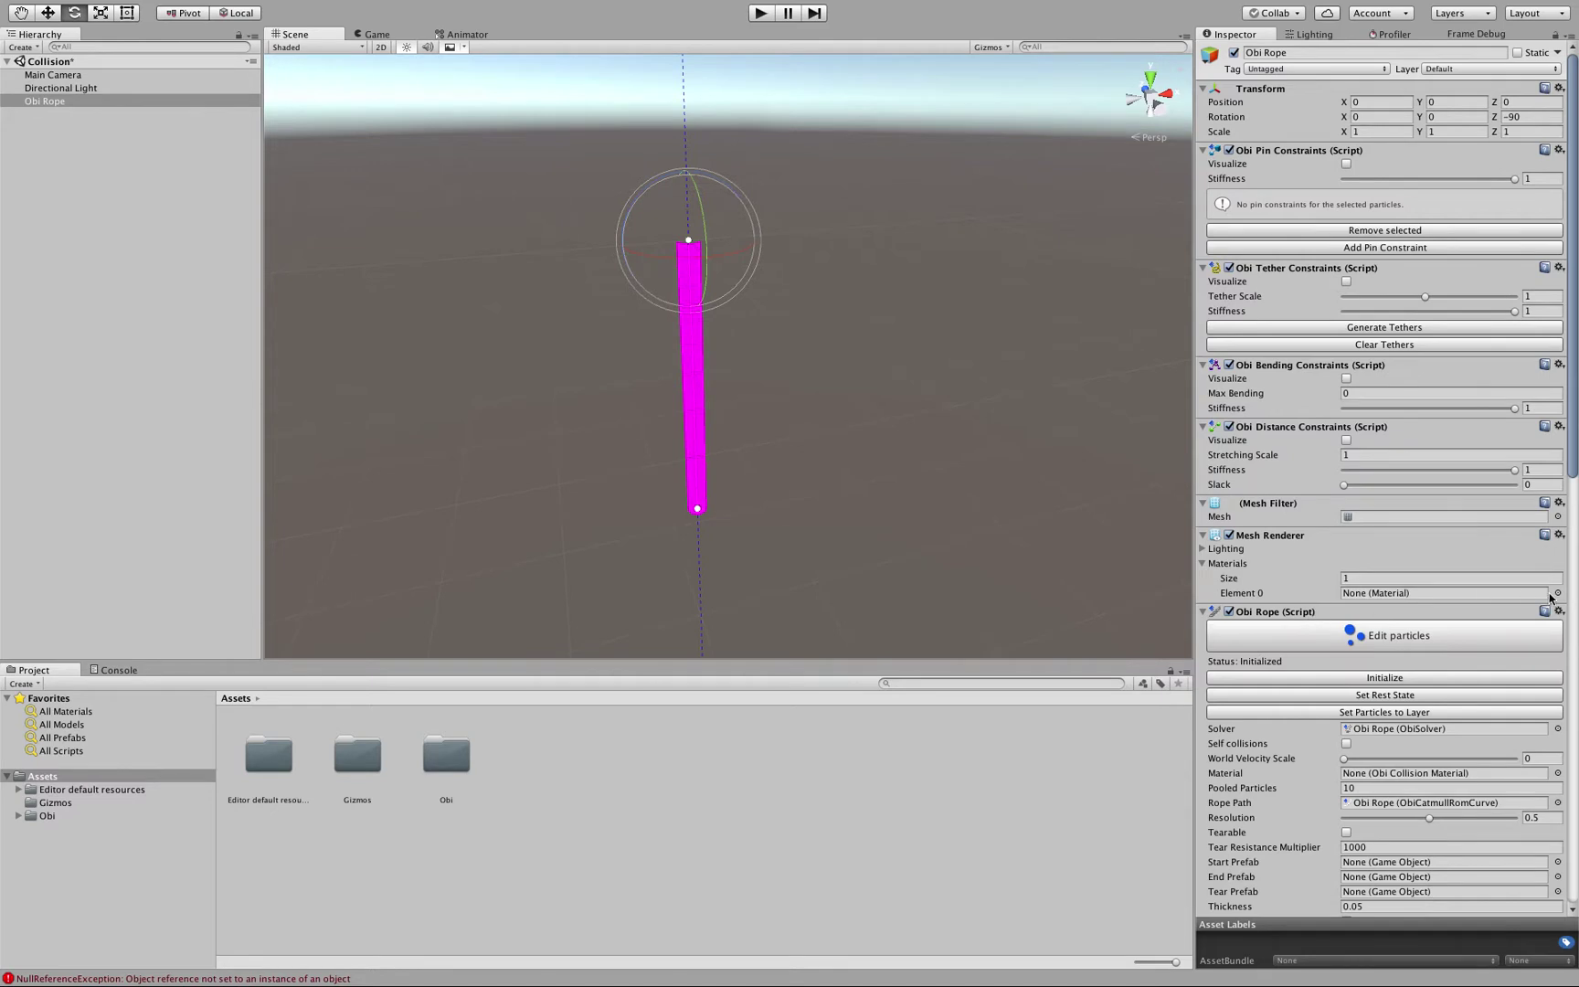
- Assign the RedRope material to the rope's renderer Element 0
{"action": "left_click", "coordinate": [1557, 593]}
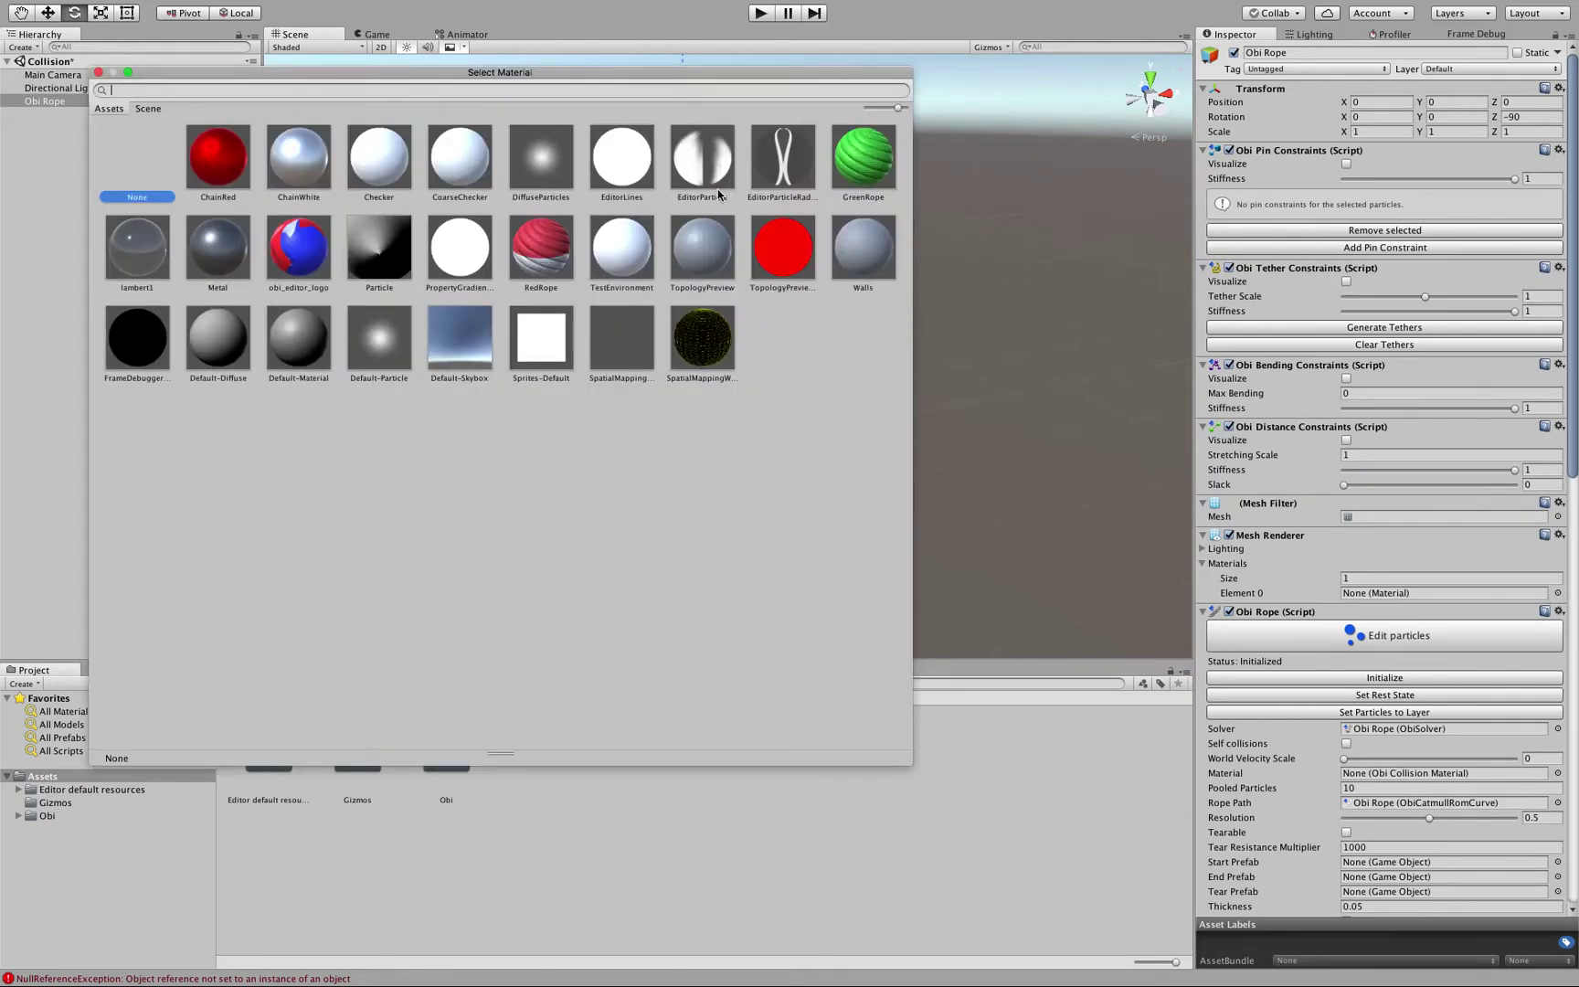
{"action": "double_click", "coordinate": [548, 250]}
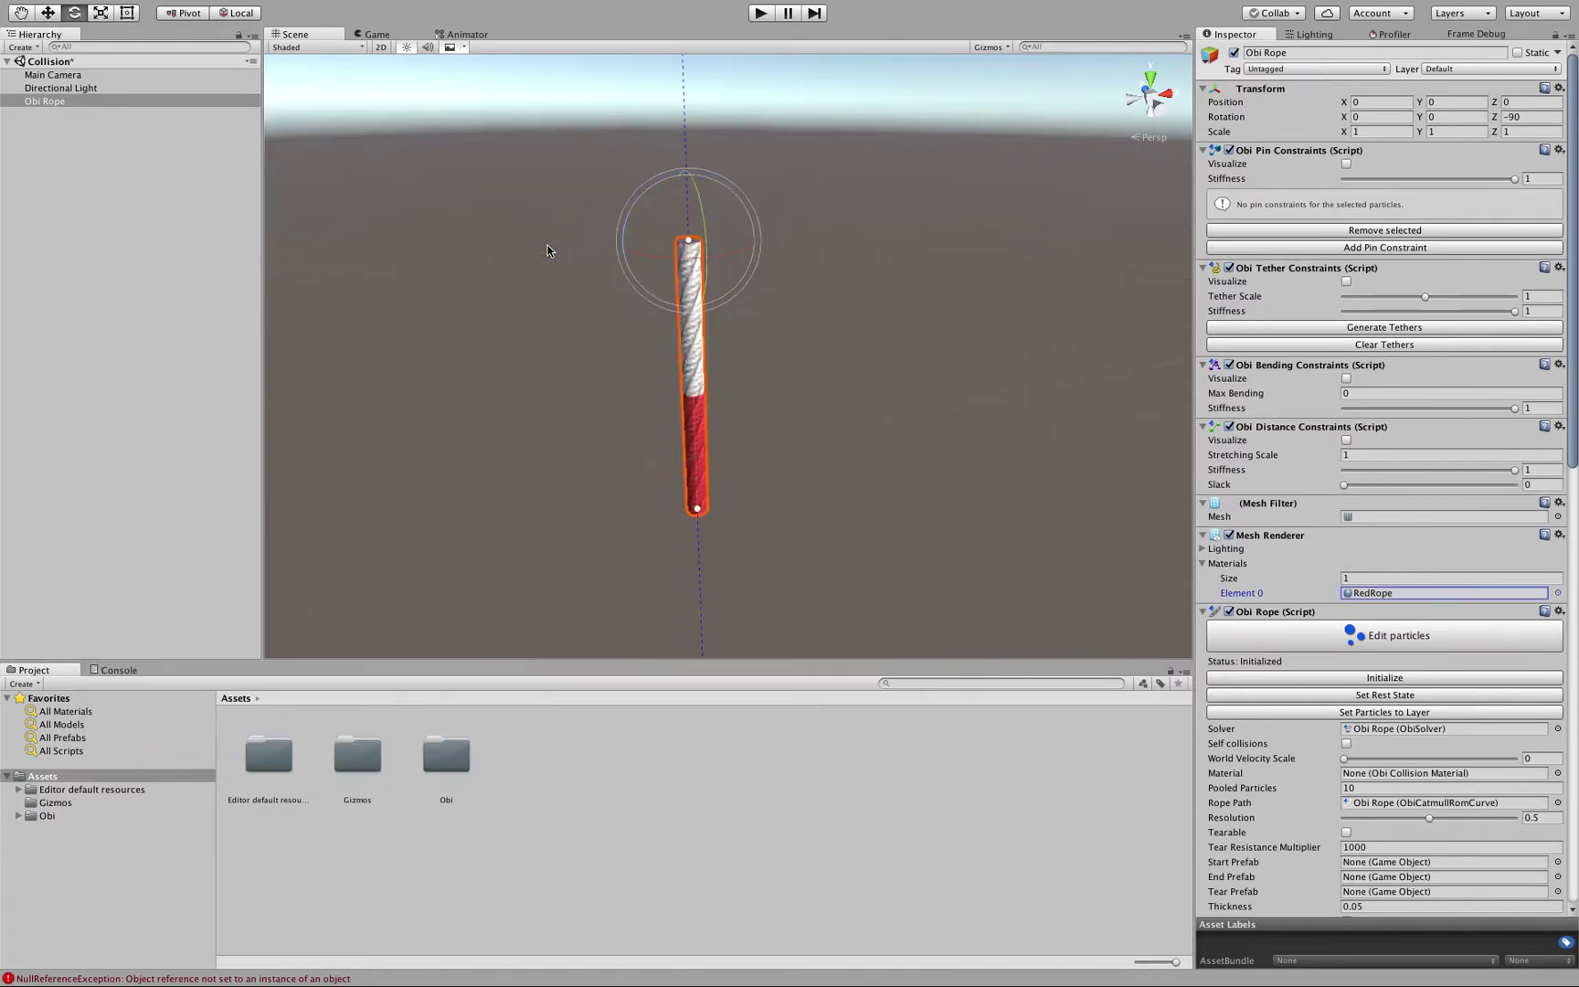
{"action": "left_click_drag", "start_coordinate": [839, 387], "coordinate": [711, 323], "text": "alt"}
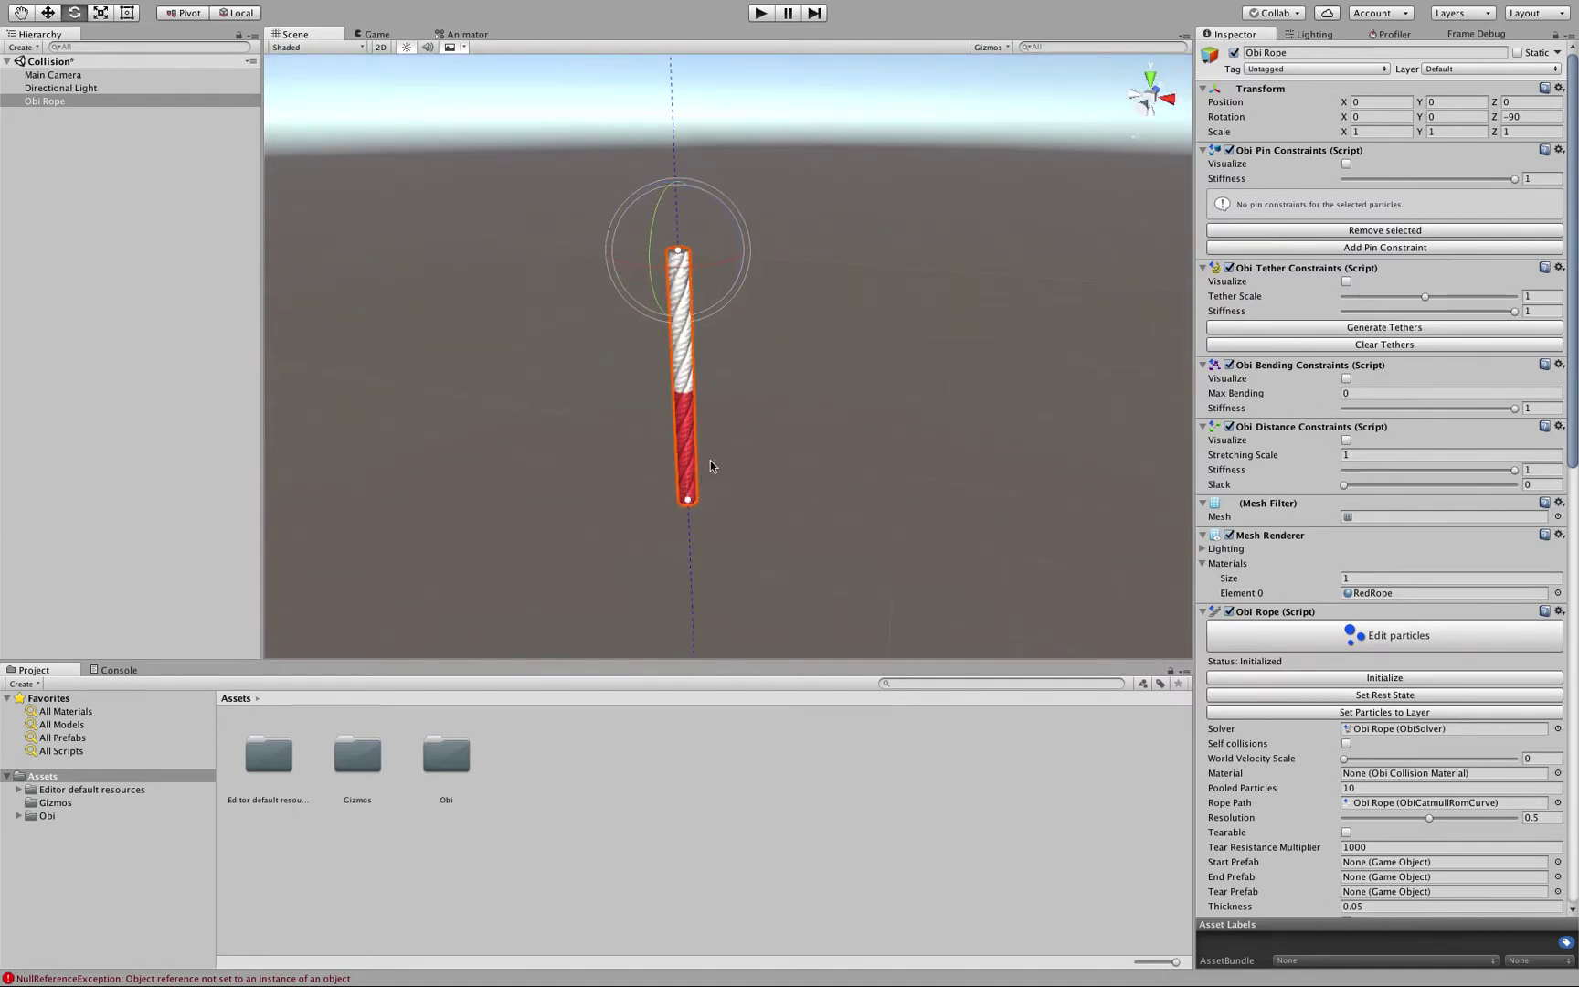
{"action": "scroll", "coordinate": [711, 462], "scroll_direction": "up", "scroll_amount": 1}
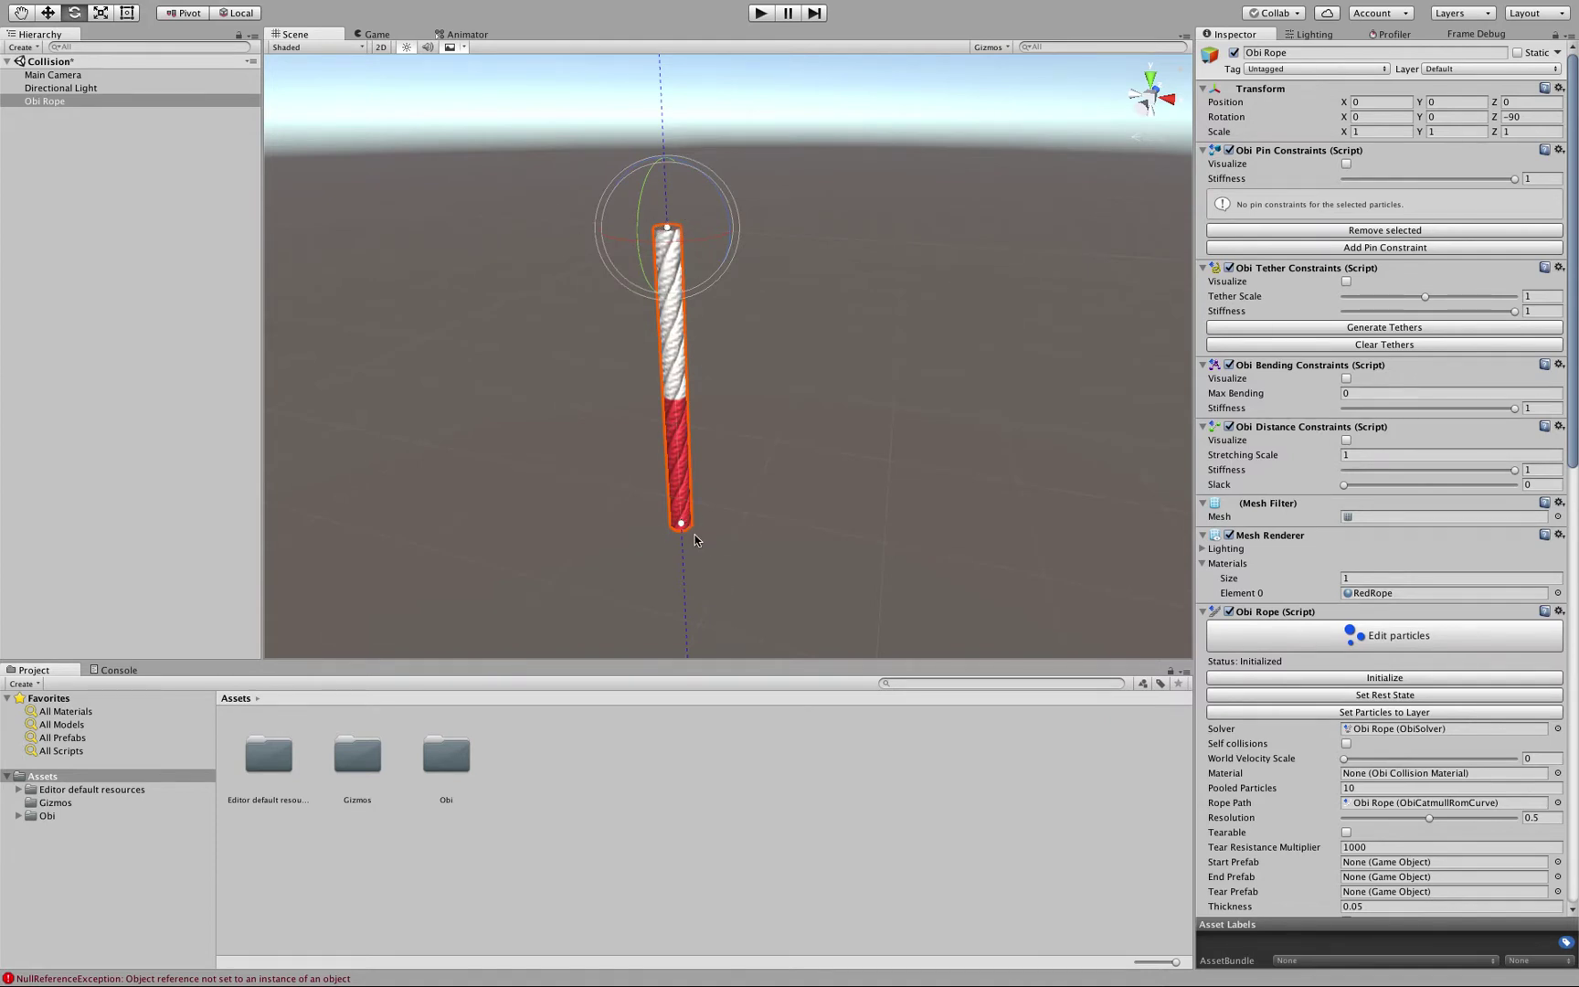
{"action": "scroll", "coordinate": [1499, 772], "scroll_direction": "down", "scroll_amount": 6}
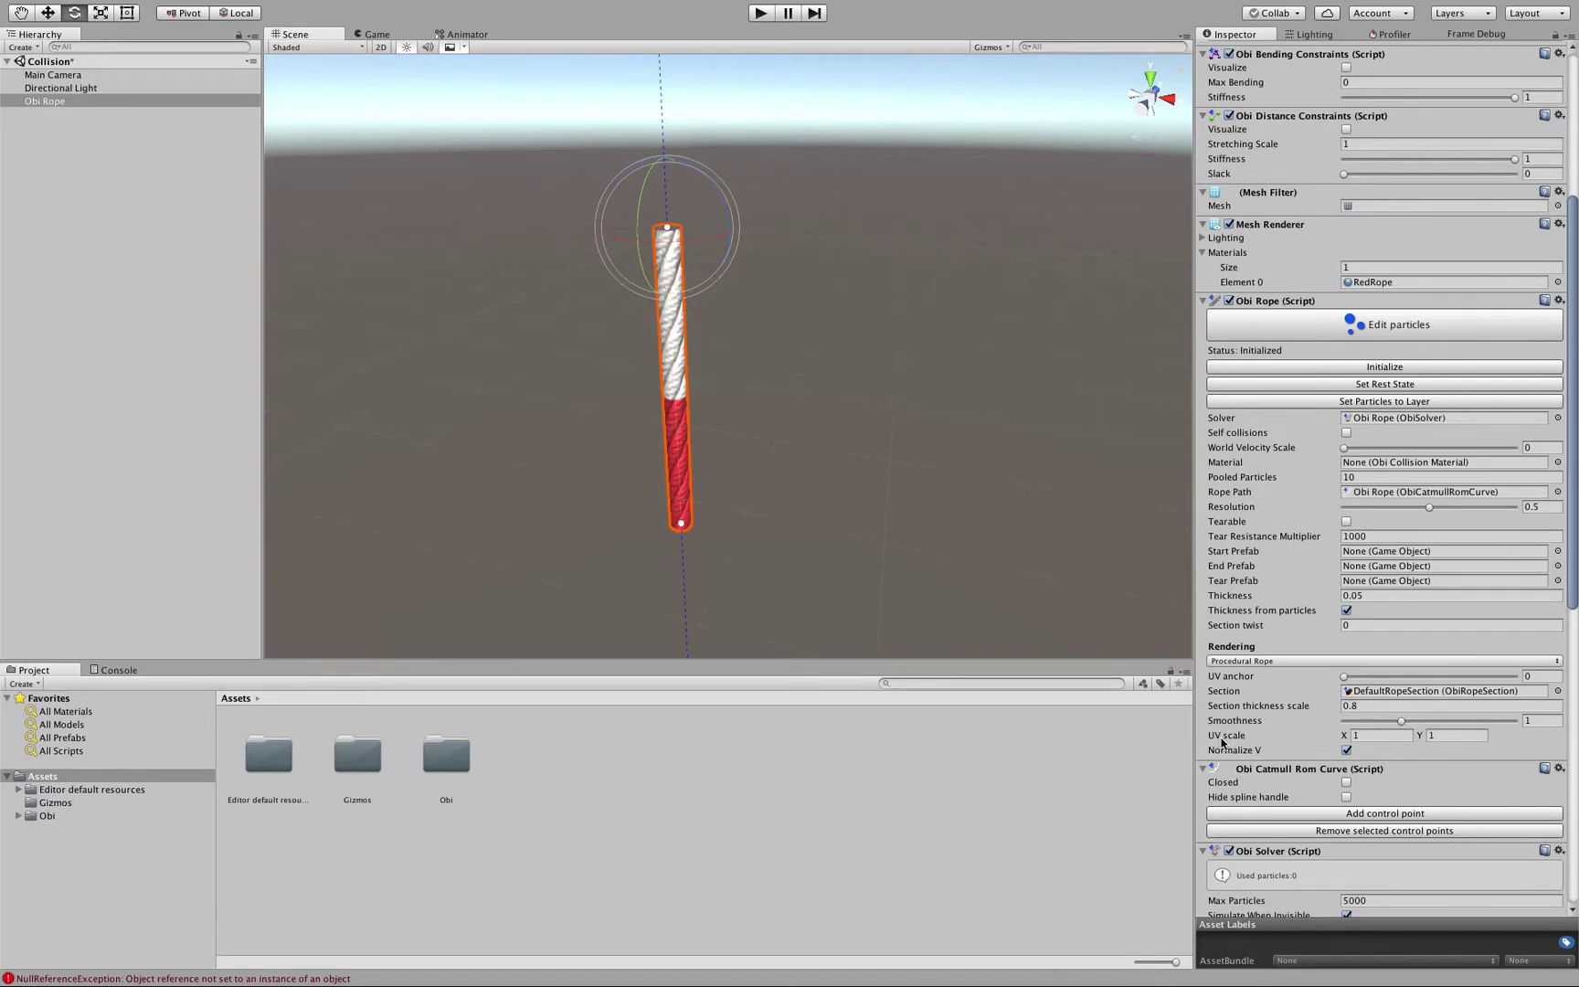
- Set the rope's UV scale Y to 3 for red-white stripes
{"action": "left_click", "coordinate": [1444, 736]}
{"action": "type", "text": "8"}
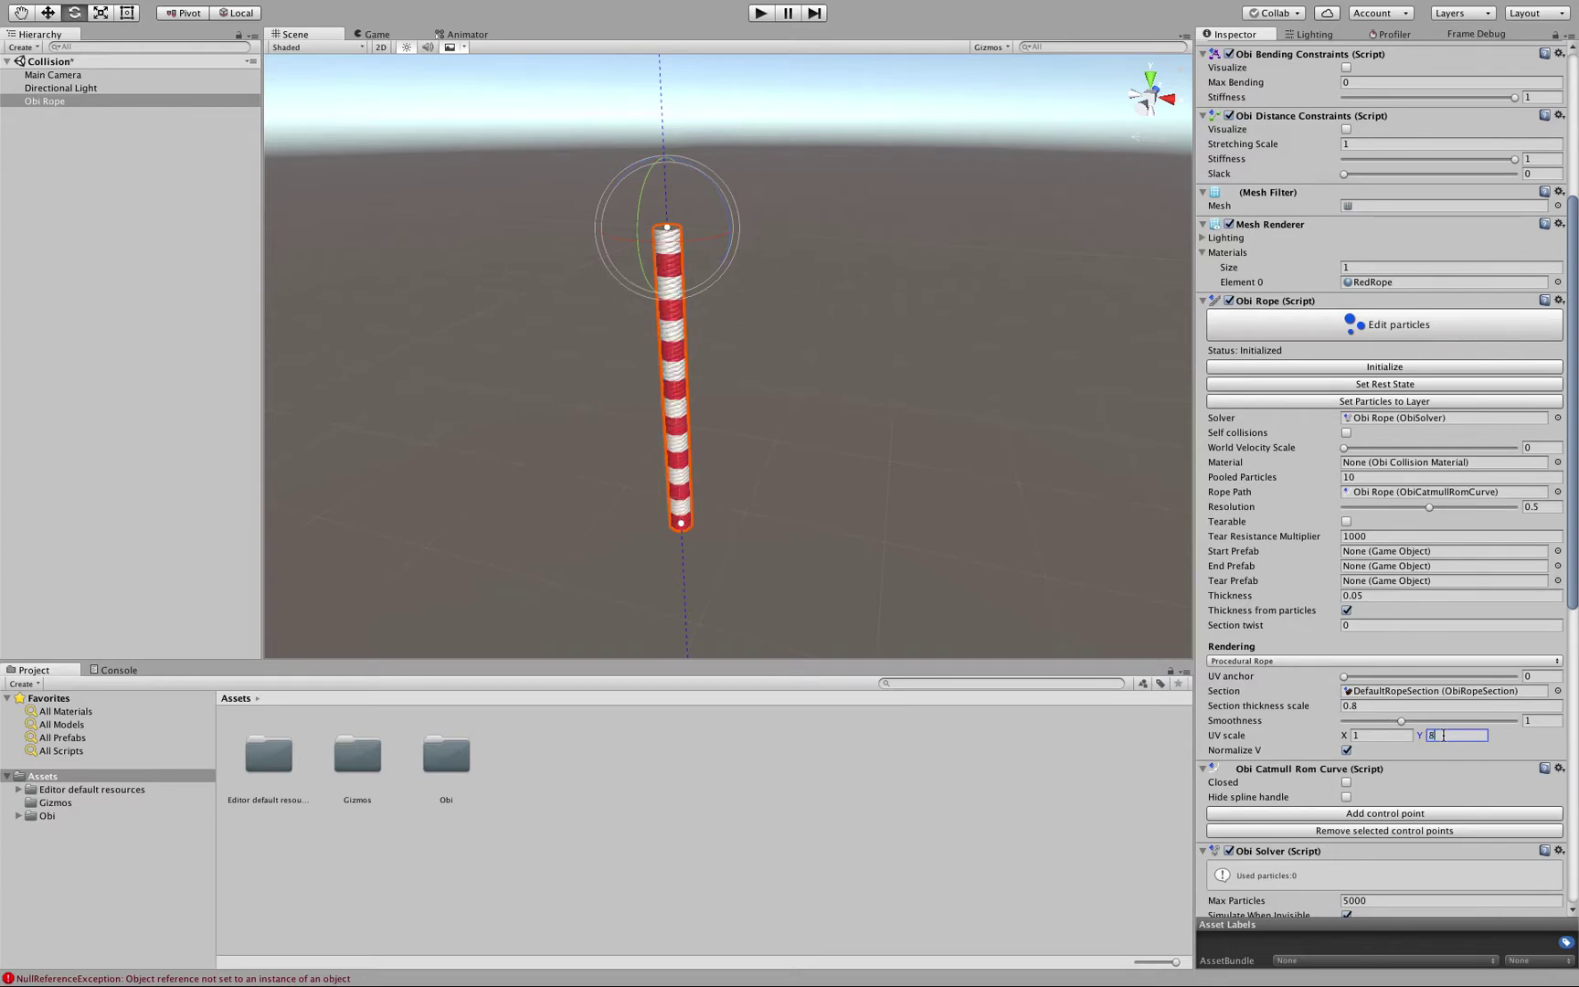
{"action": "key", "text": "BackSpace"}
{"action": "type", "text": "5"}
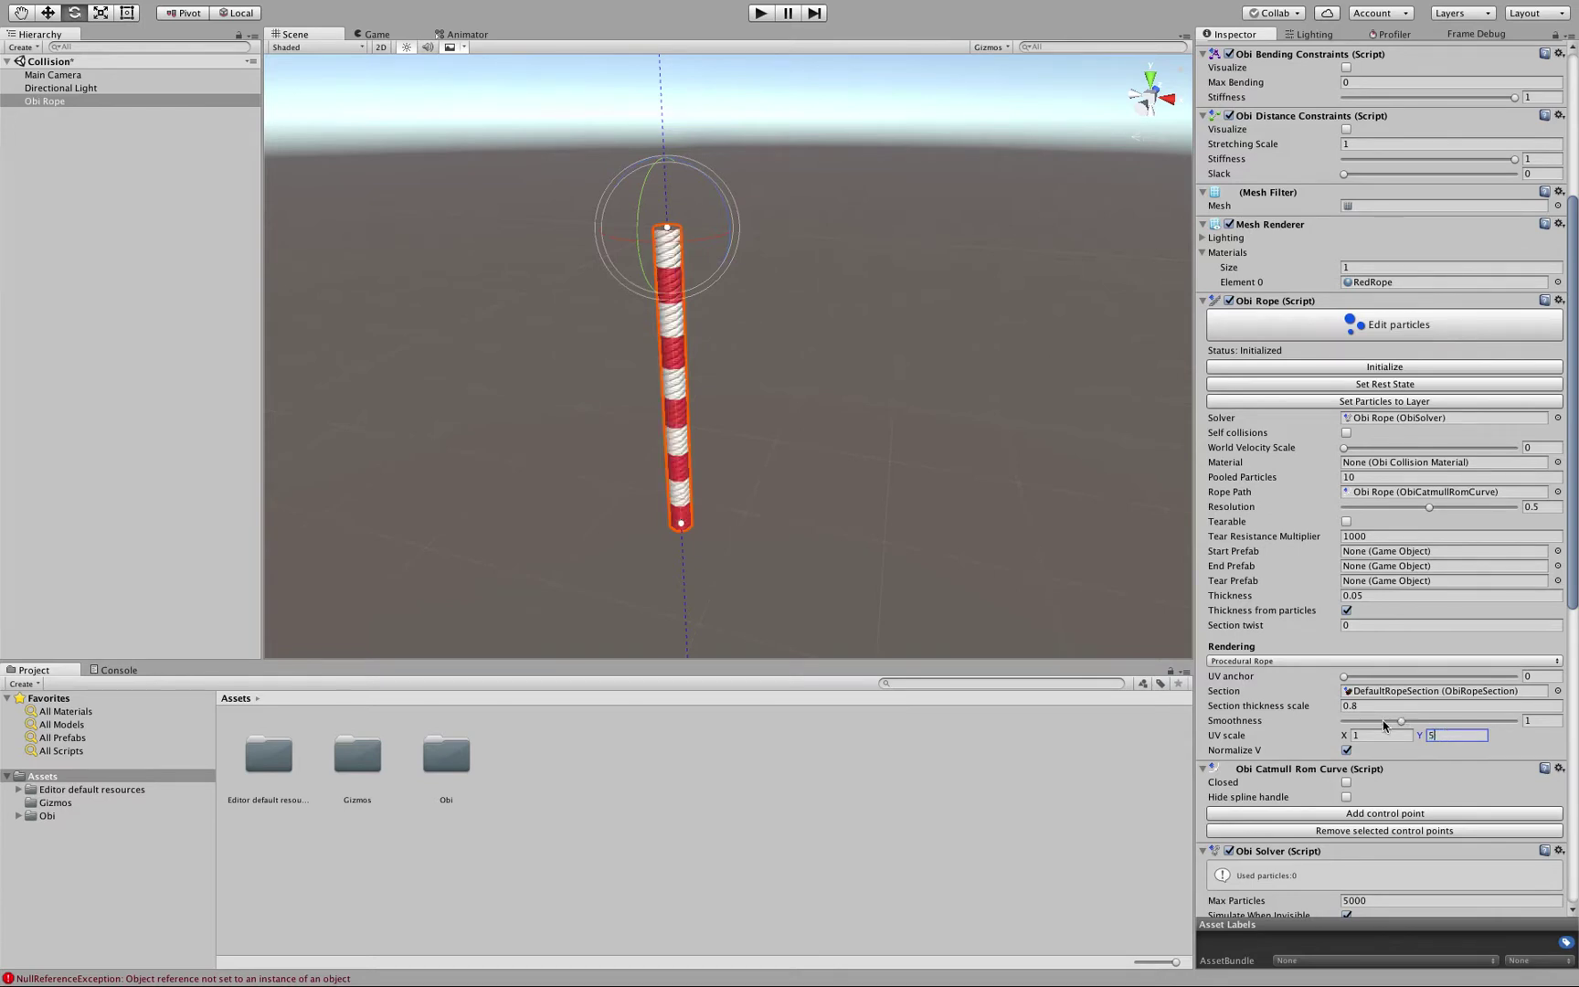
{"action": "left_click_drag", "start_coordinate": [1444, 734], "coordinate": [1367, 733]}
{"action": "type", "text": "3"}
{"action": "middle_click_drag", "start_coordinate": [831, 429], "coordinate": [934, 423]}
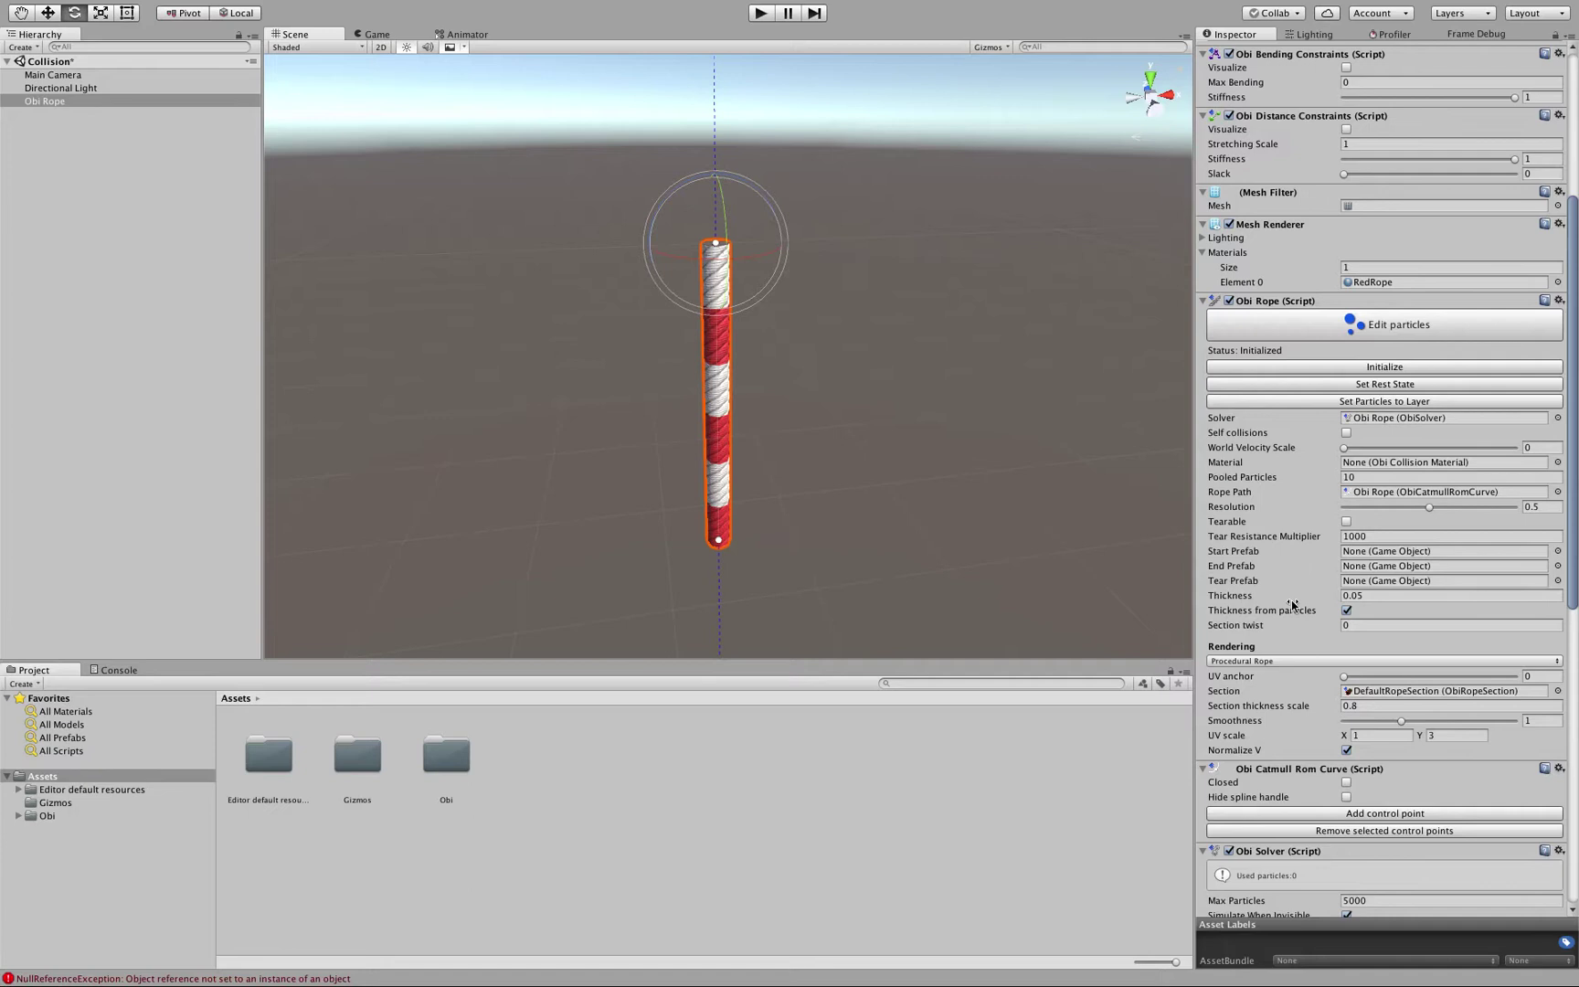
- Set the rope Thickness to 0.03 and confirm re-initializing it
{"action": "left_click", "coordinate": [1367, 596]}
{"action": "left_click", "coordinate": [1336, 368]}
{"action": "left_click", "coordinate": [913, 303]}
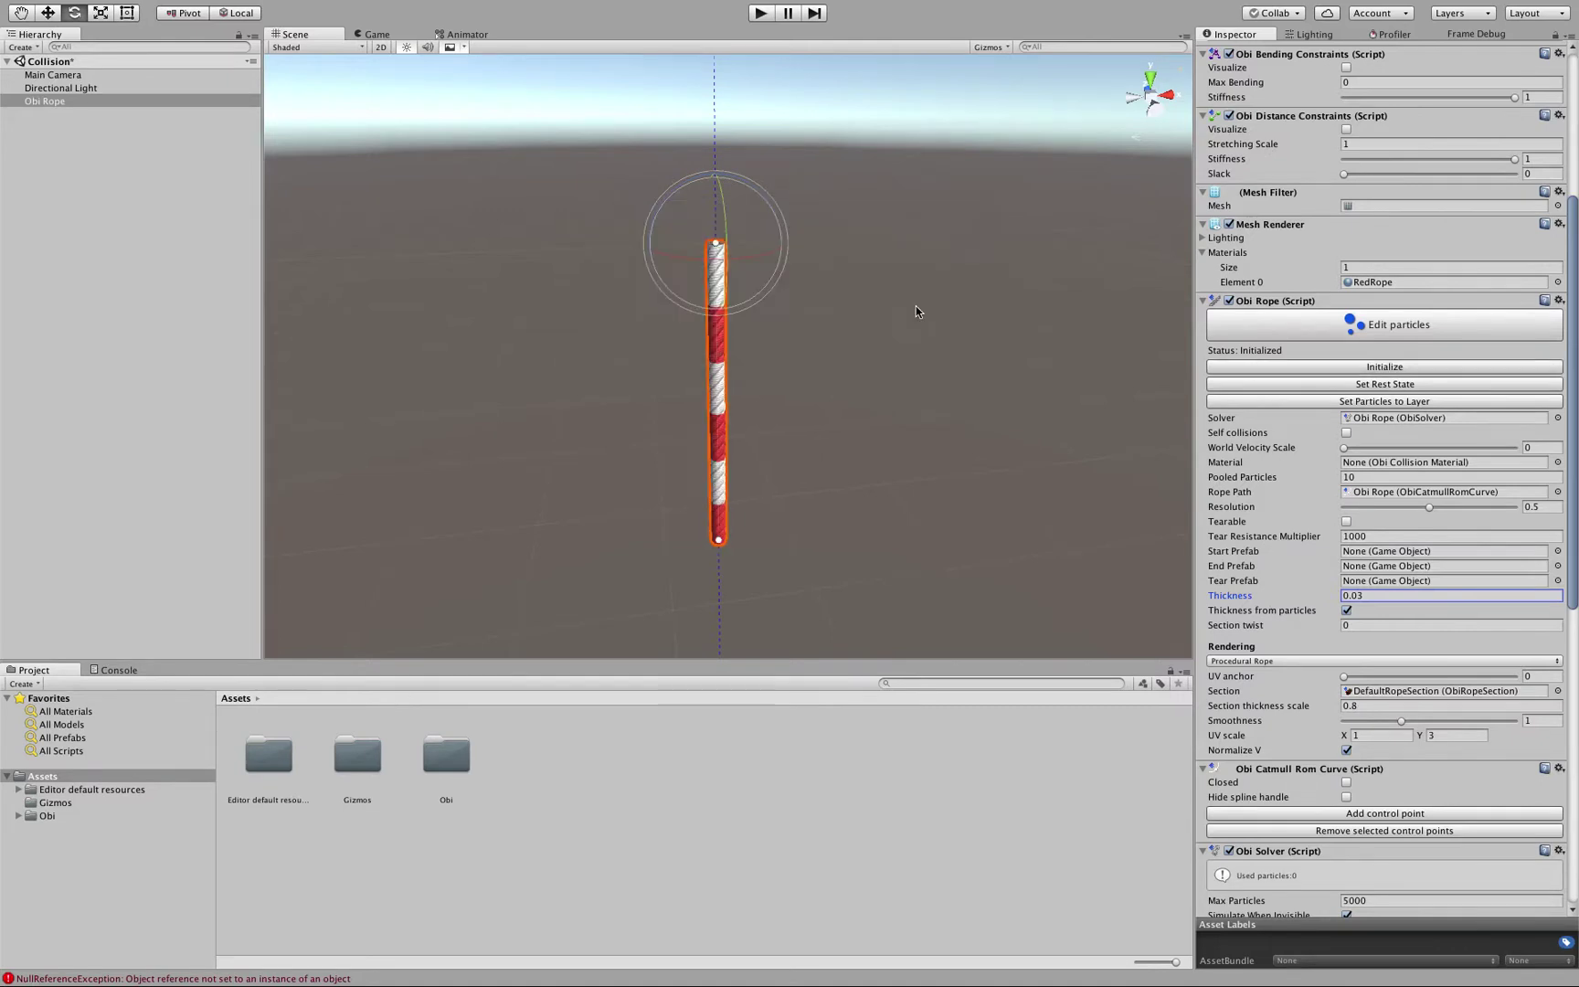
{"action": "left_click_drag", "start_coordinate": [895, 412], "coordinate": [898, 434], "text": "alt"}
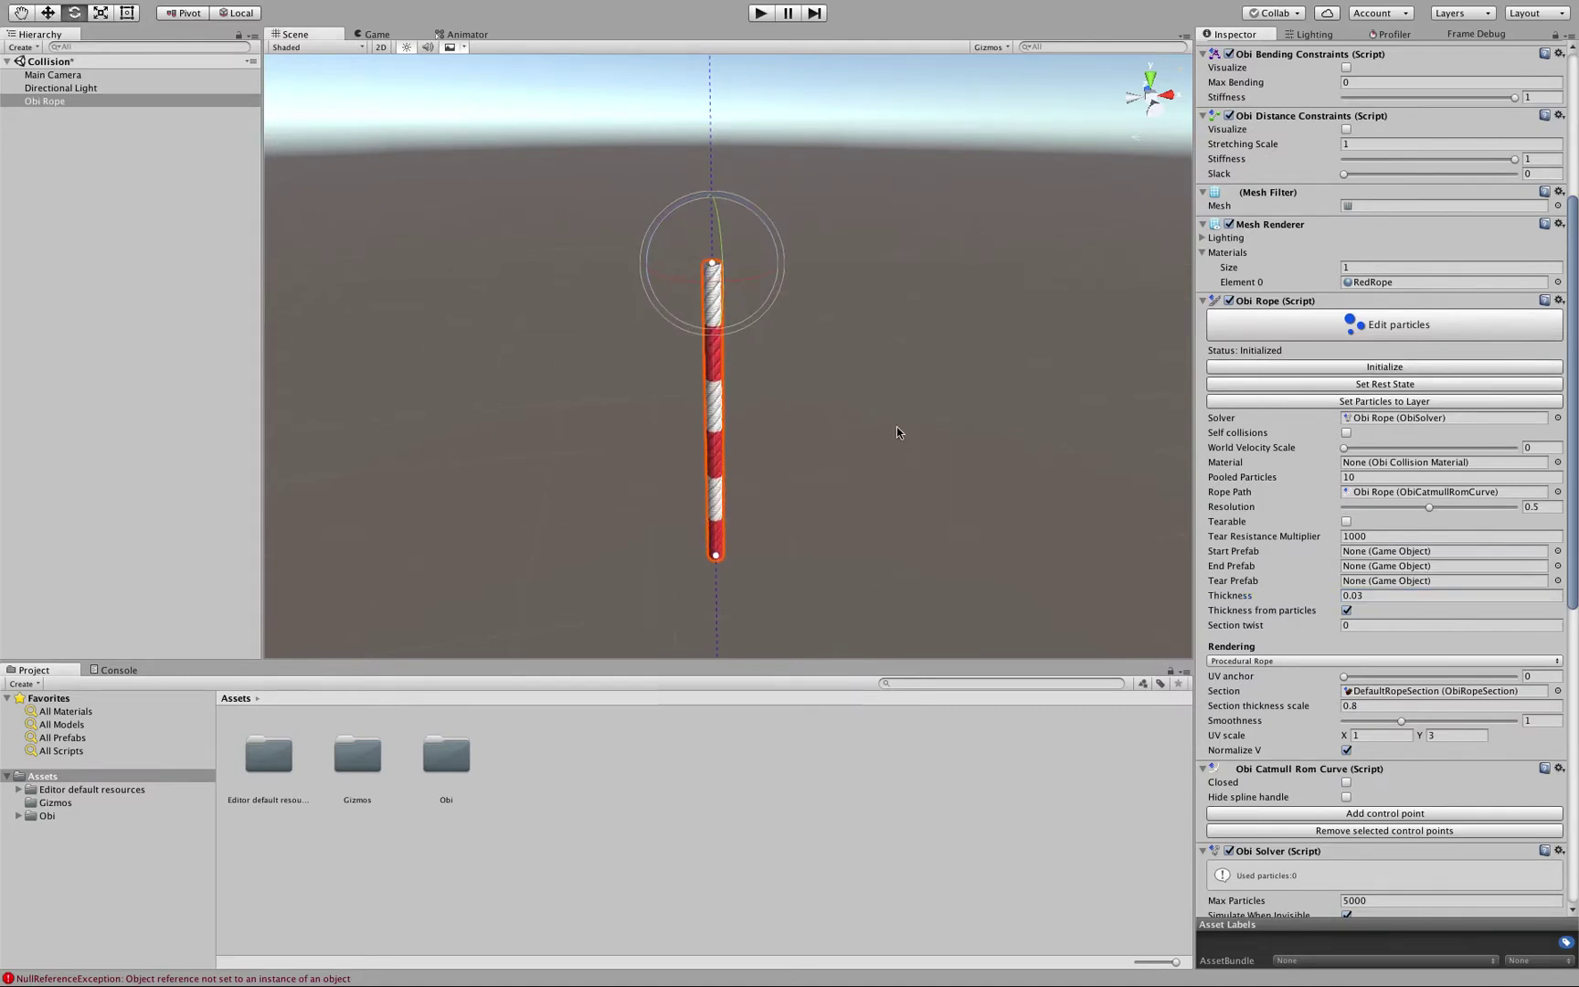
{"action": "left_click_drag", "start_coordinate": [1007, 423], "coordinate": [1008, 367], "text": "alt"}
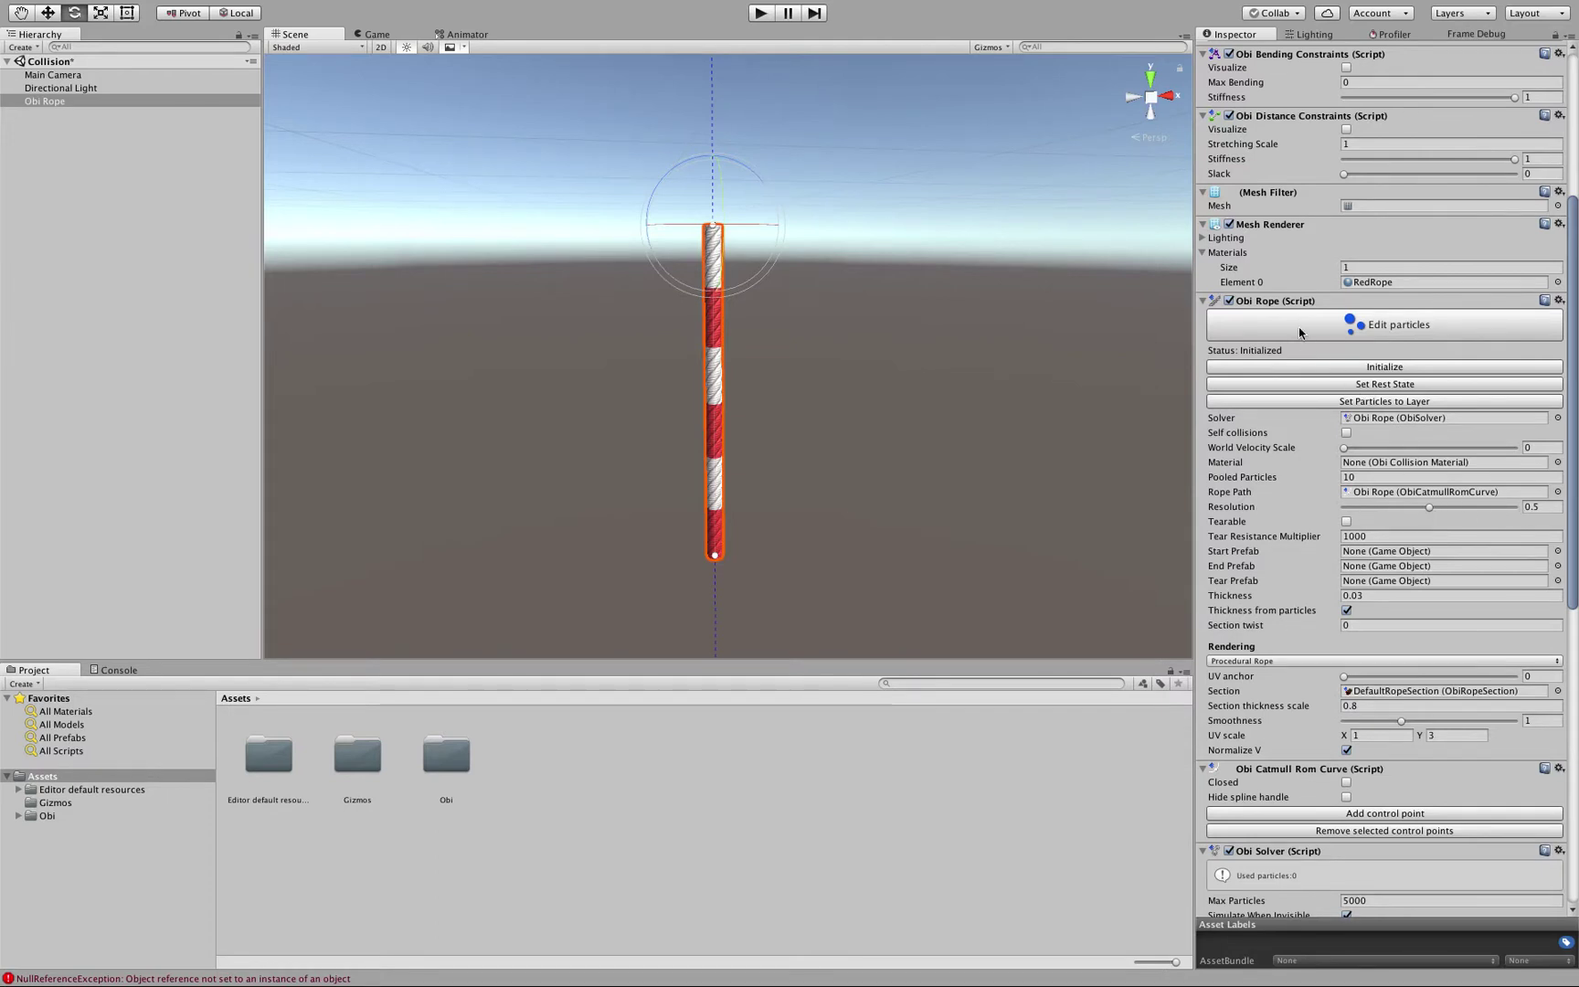
- Show the rope's particles and re-initialize it at resolution 0.818
{"action": "left_click", "coordinate": [1439, 327]}
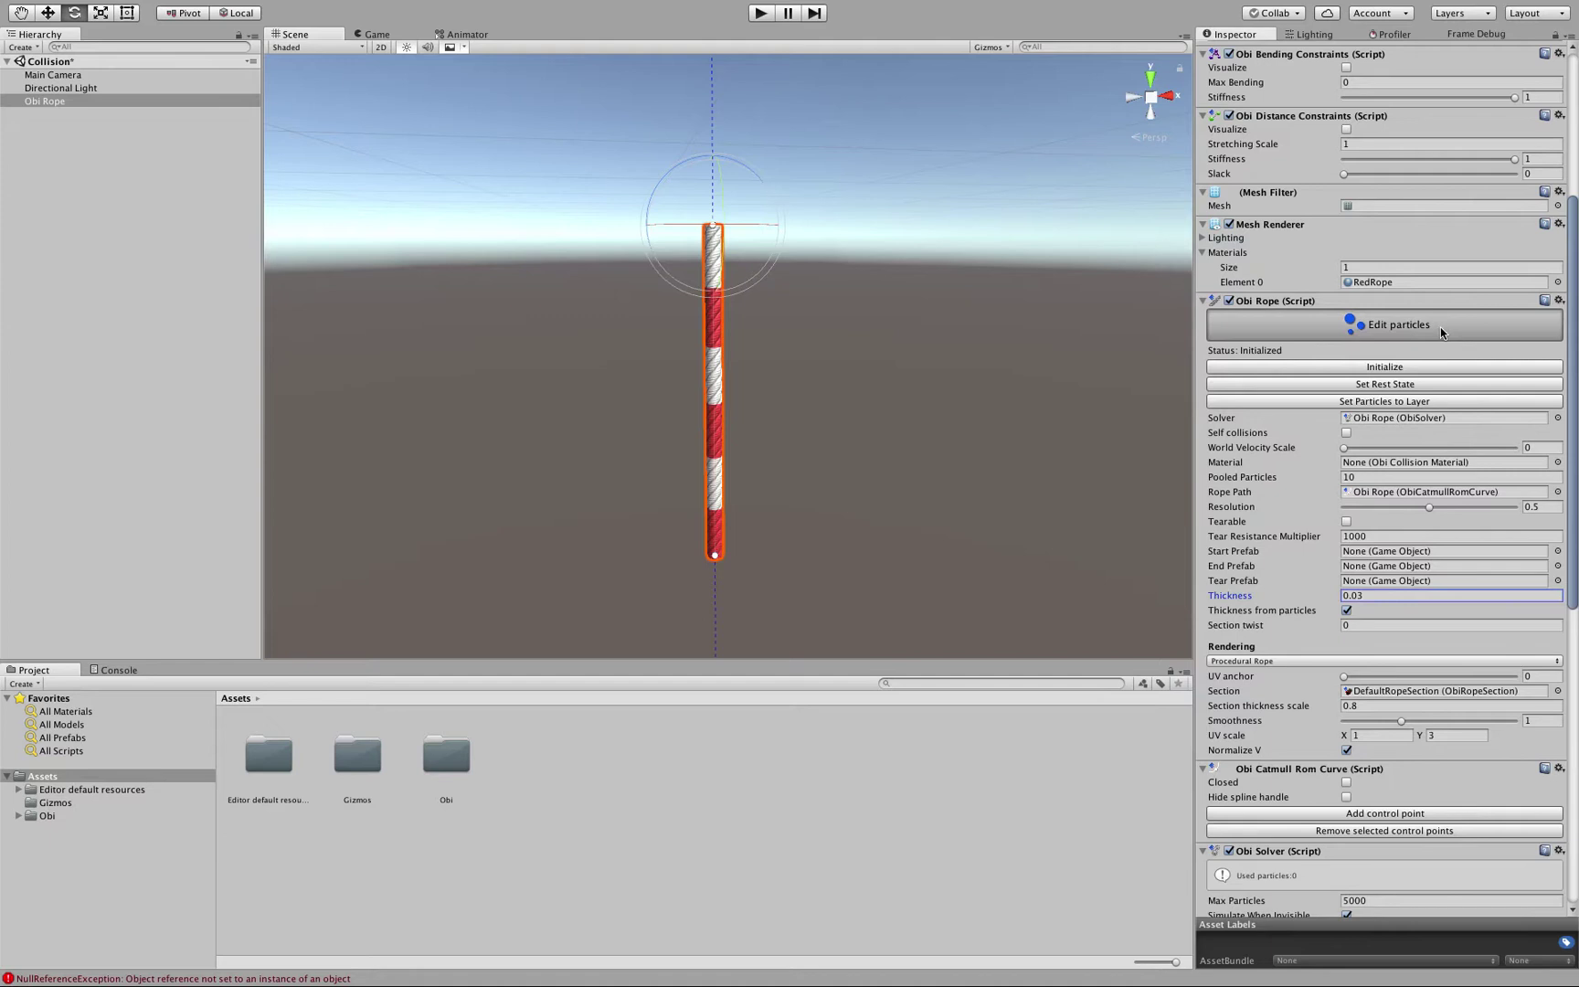
{"action": "left_click", "coordinate": [1439, 327]}
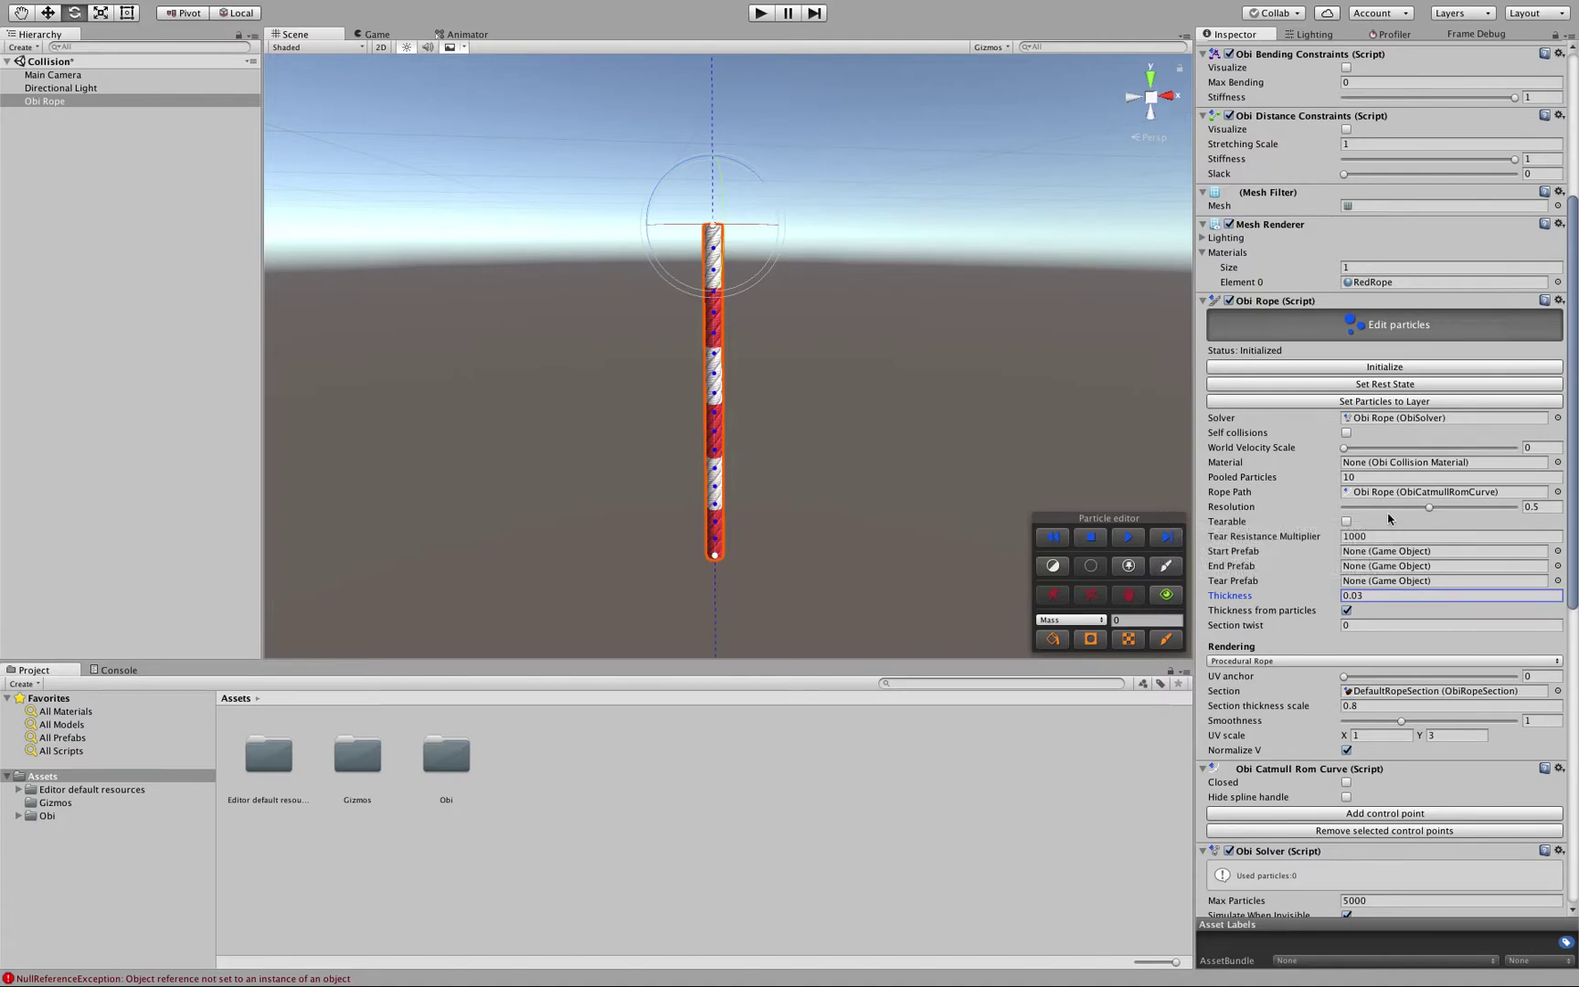
{"action": "left_click_drag", "start_coordinate": [1424, 505], "coordinate": [1481, 505]}
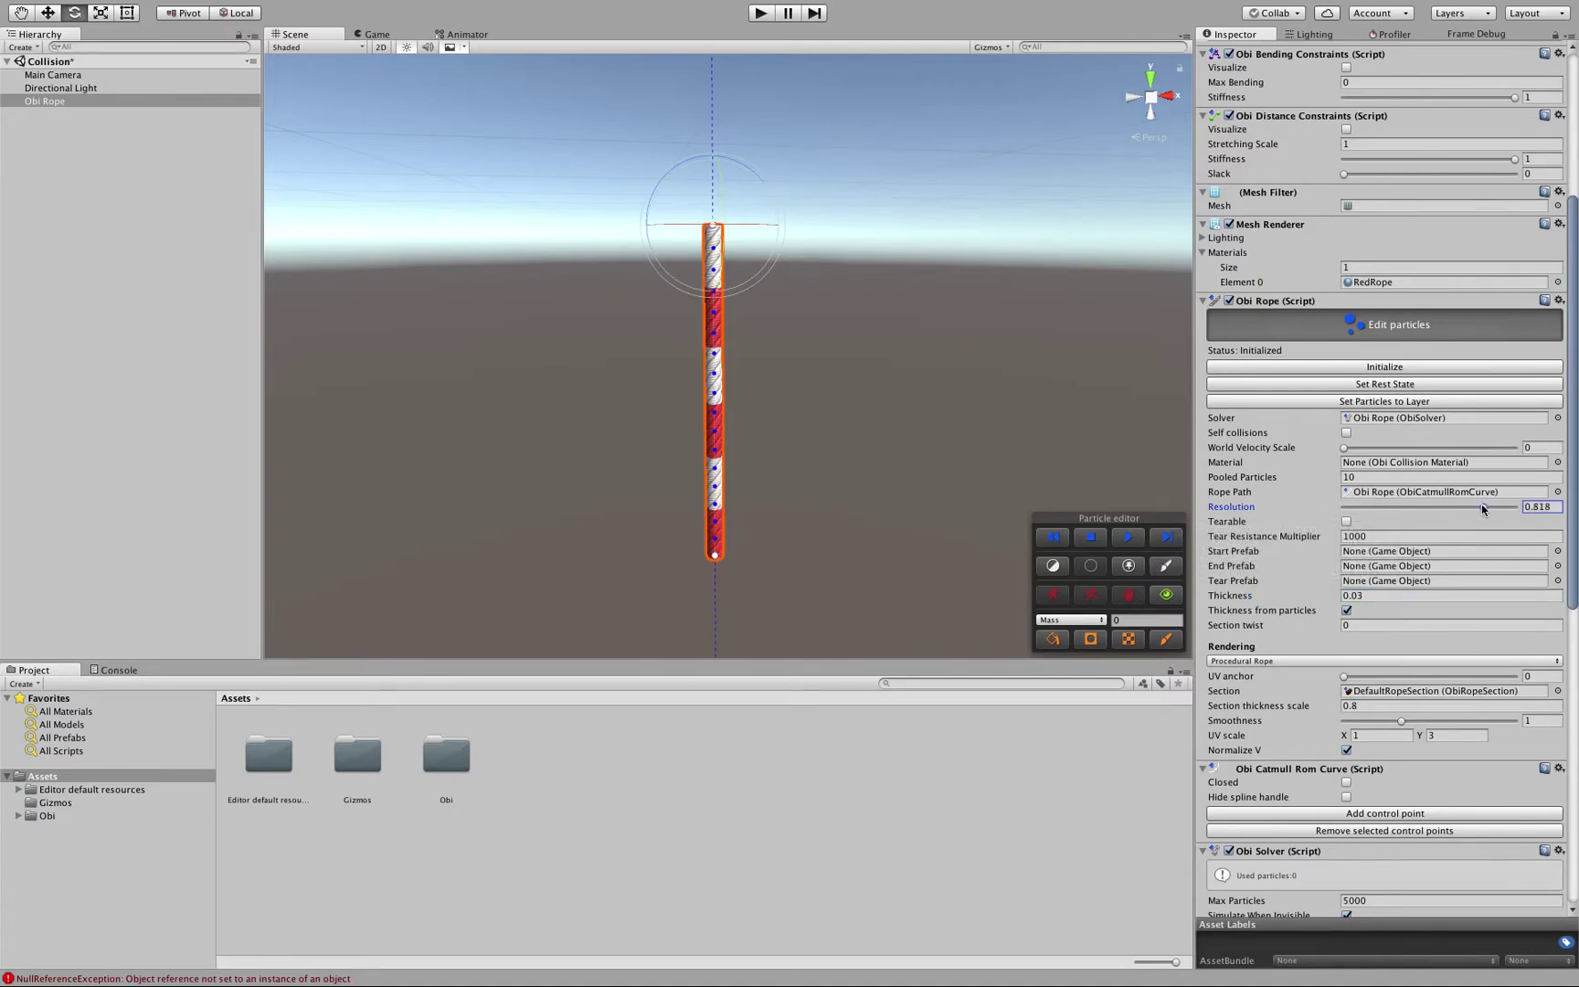
{"action": "left_click", "coordinate": [1349, 366]}
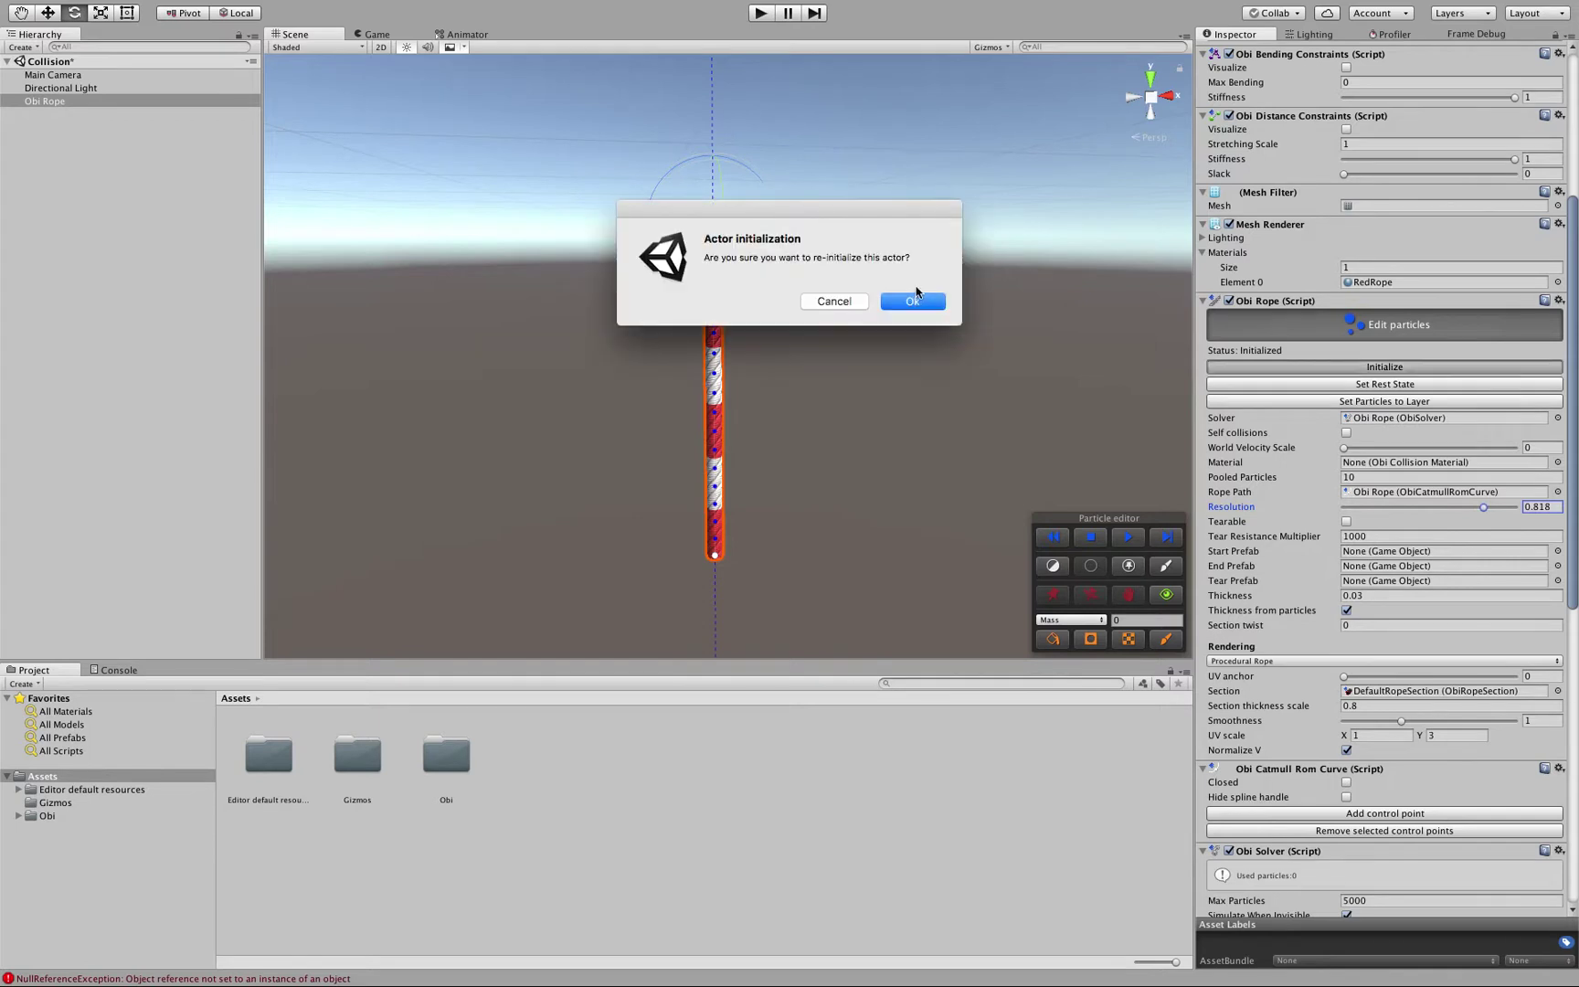
{"action": "left_click", "coordinate": [913, 301]}
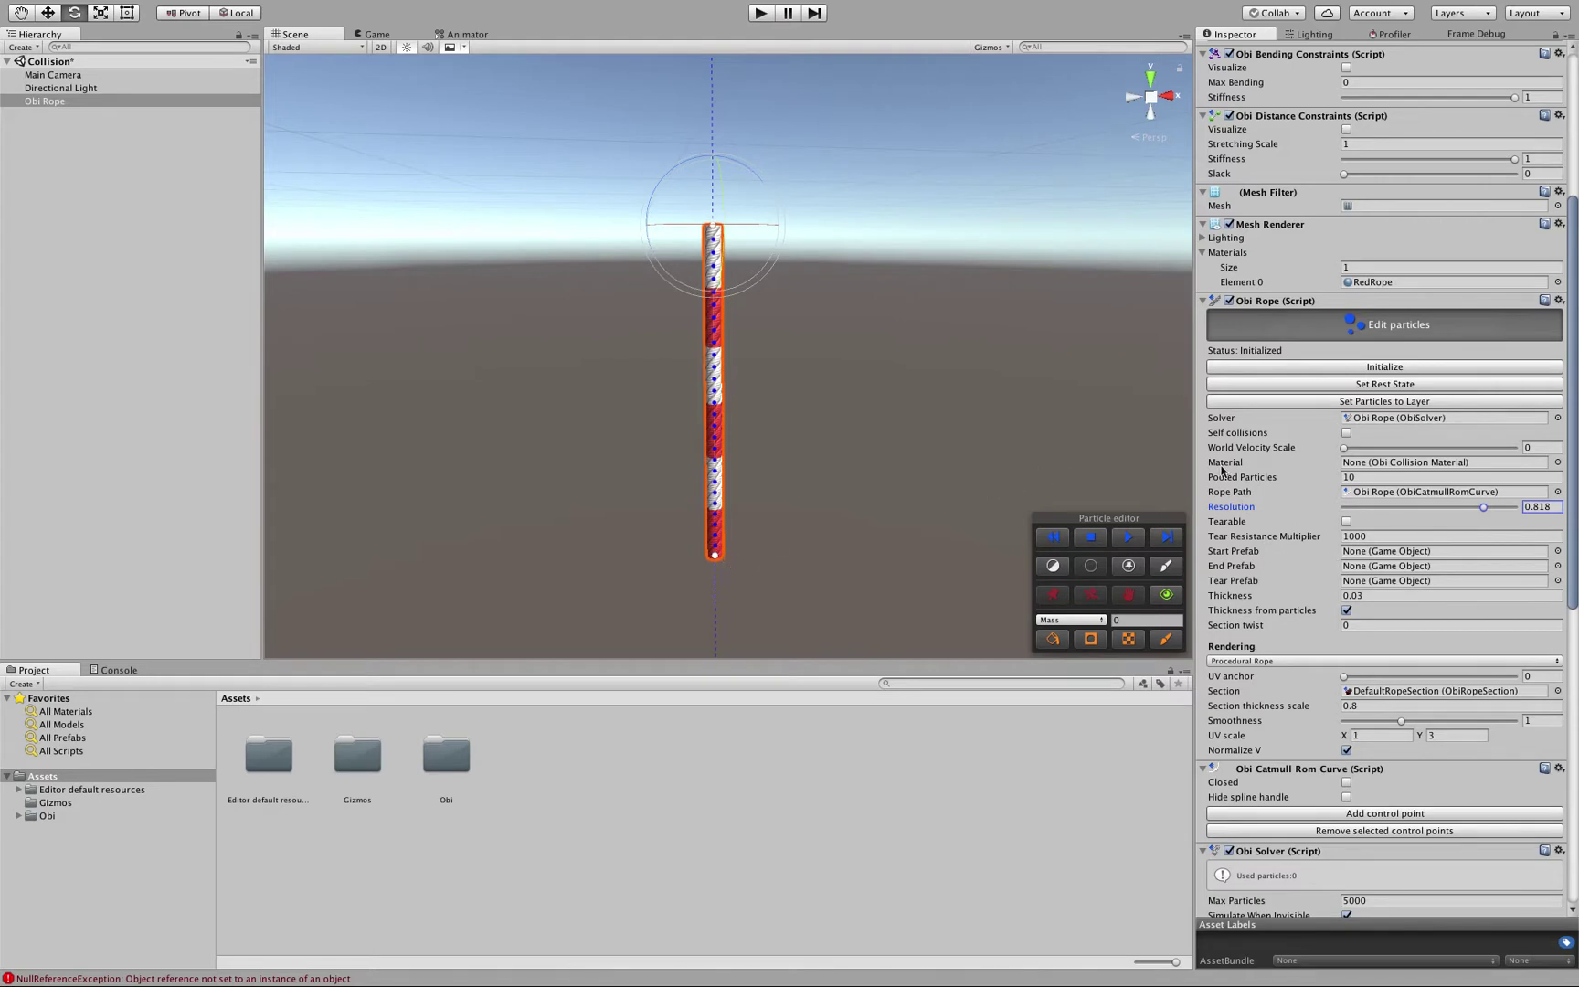
- Re-initialize the rope at resolution 0.157, then finally at 0.5
{"action": "left_click_drag", "start_coordinate": [1441, 508], "coordinate": [1371, 506]}
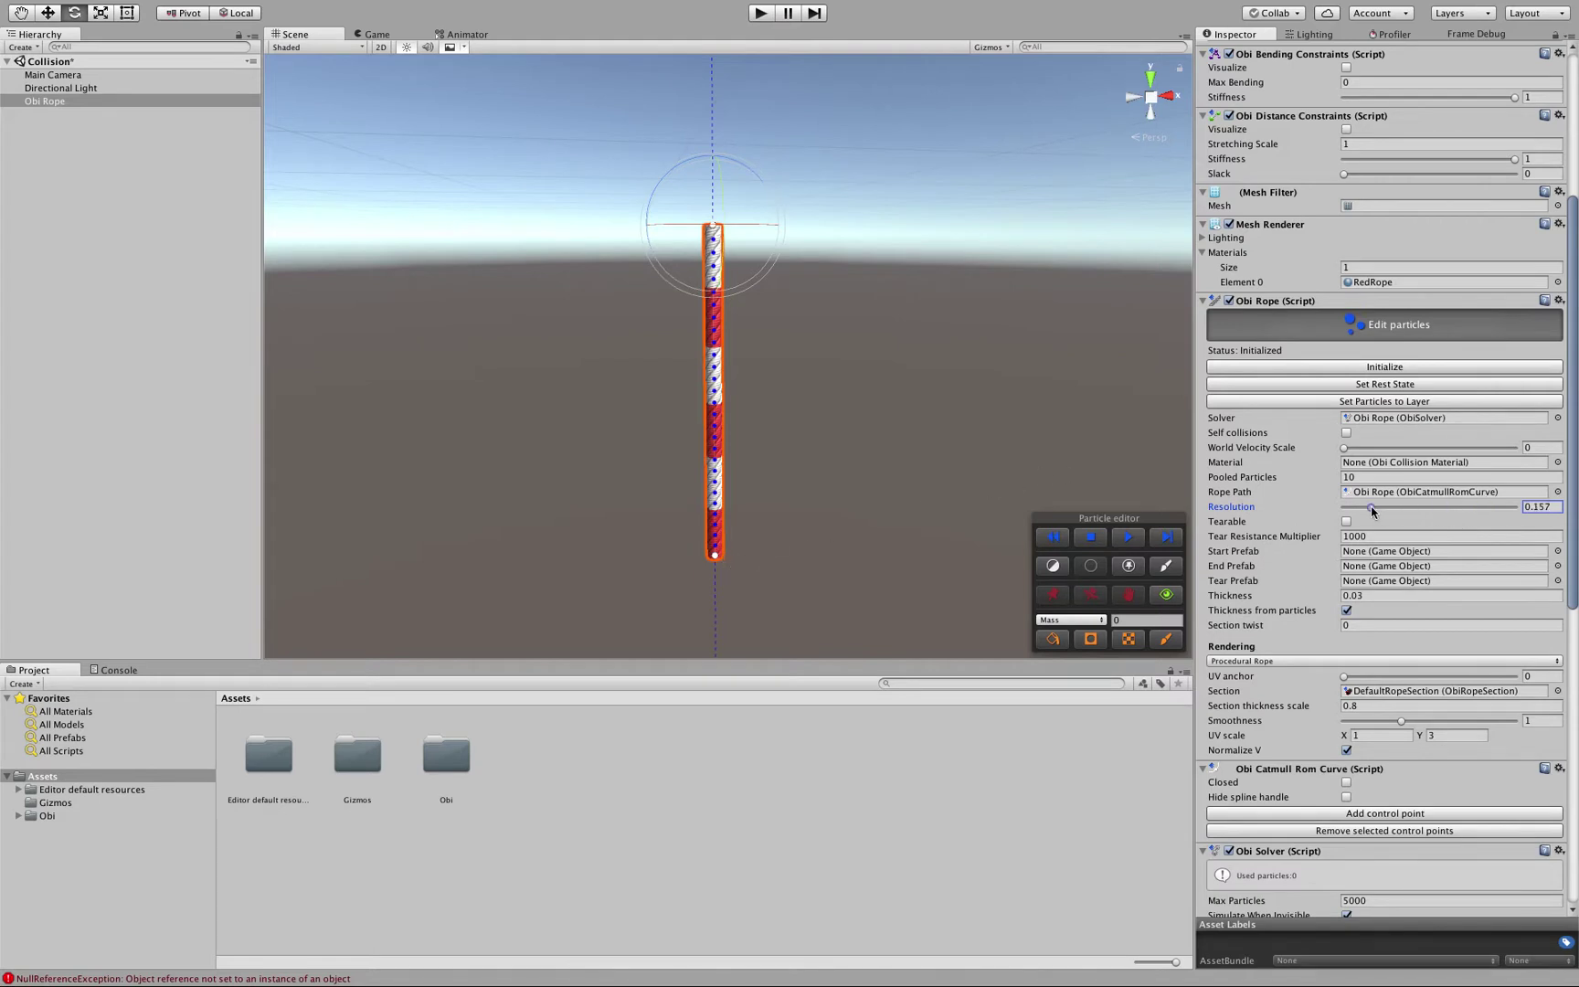
{"action": "left_click", "coordinate": [1399, 367]}
{"action": "left_click", "coordinate": [916, 302]}
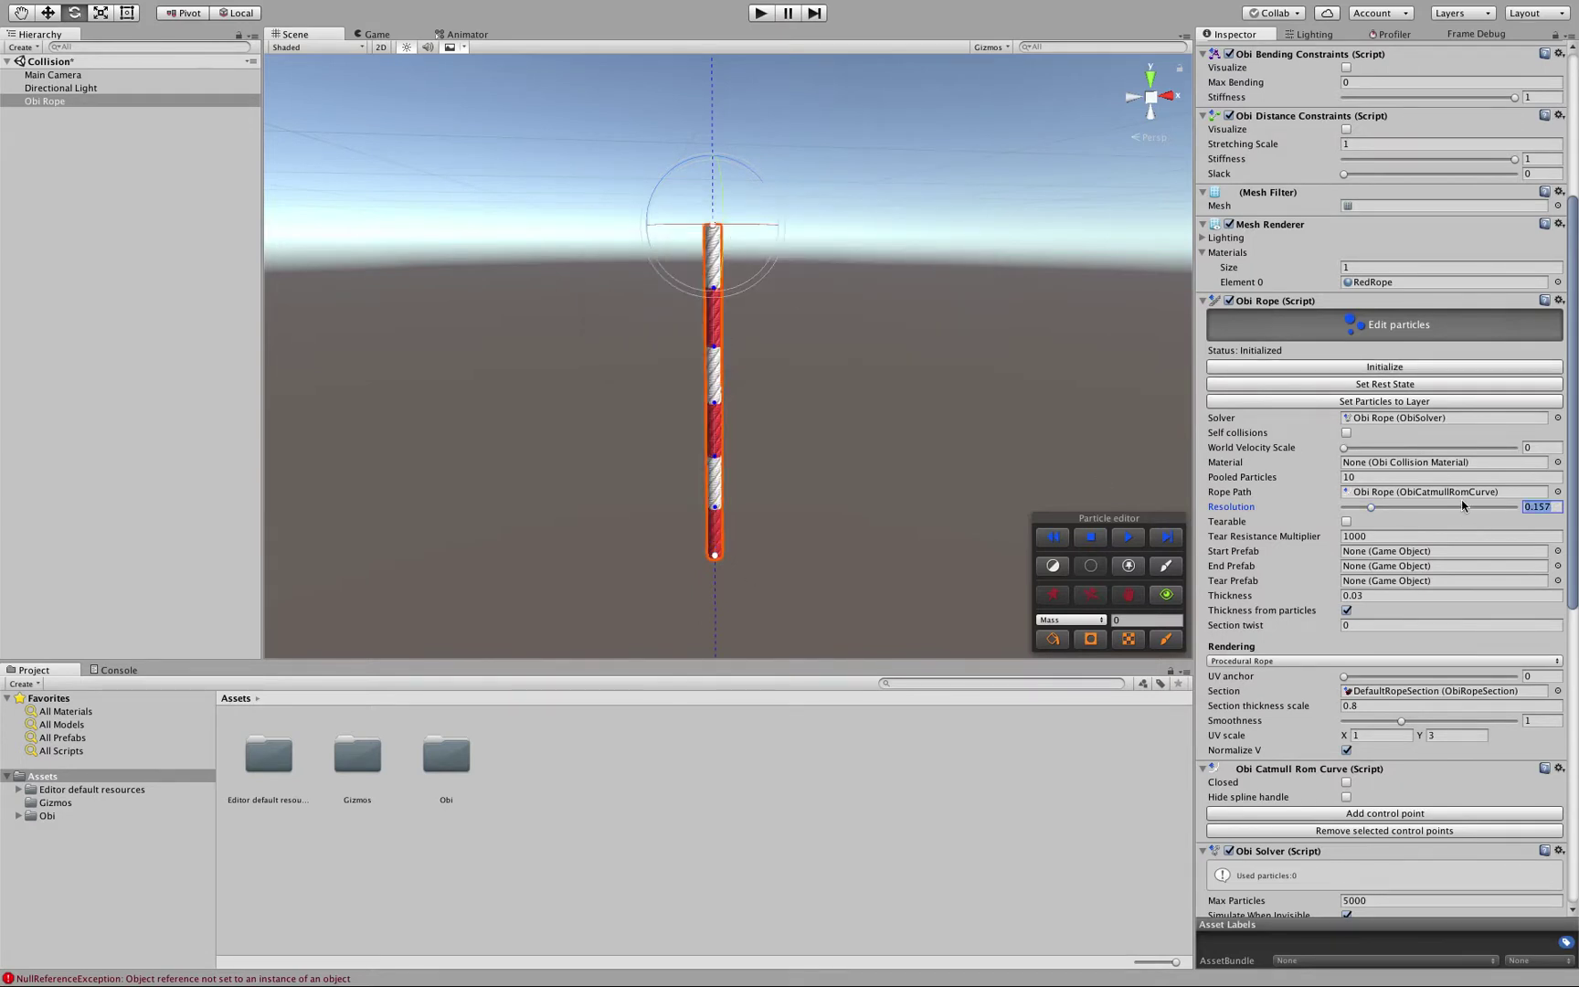
{"action": "type", "text": "0.5"}
{"action": "left_click", "coordinate": [1412, 367]}
{"action": "left_click", "coordinate": [915, 302]}
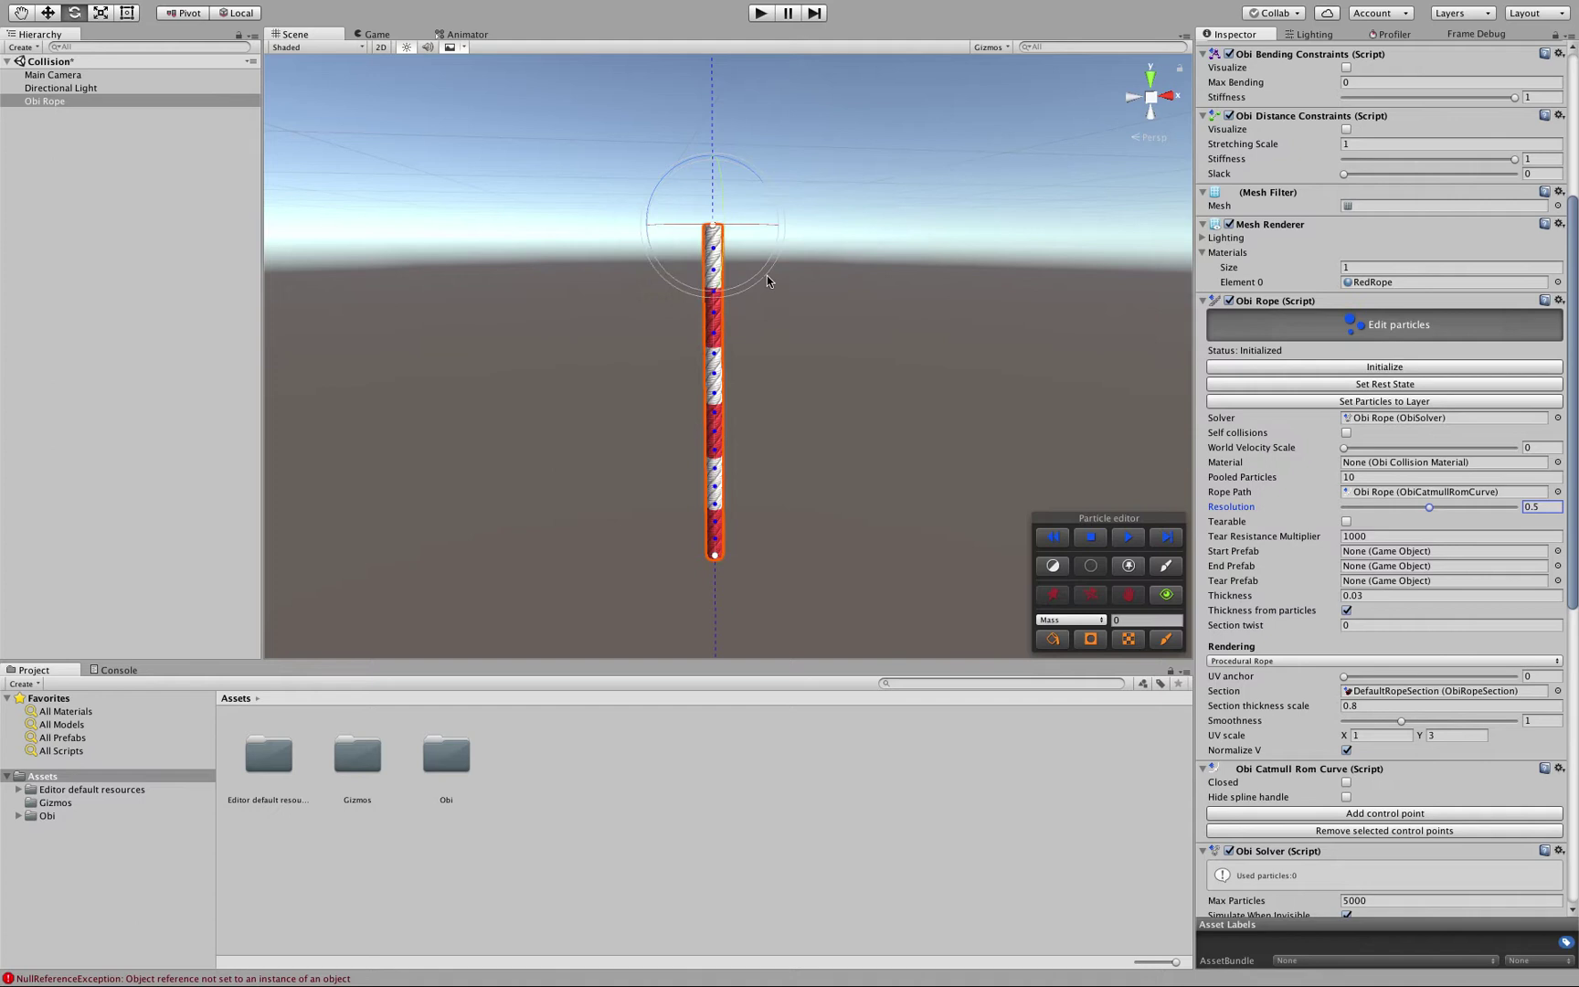
- Make the rope thicker and confirm re-initializing it
{"action": "left_click", "coordinate": [1369, 596]}
{"action": "type", "text": "7"}
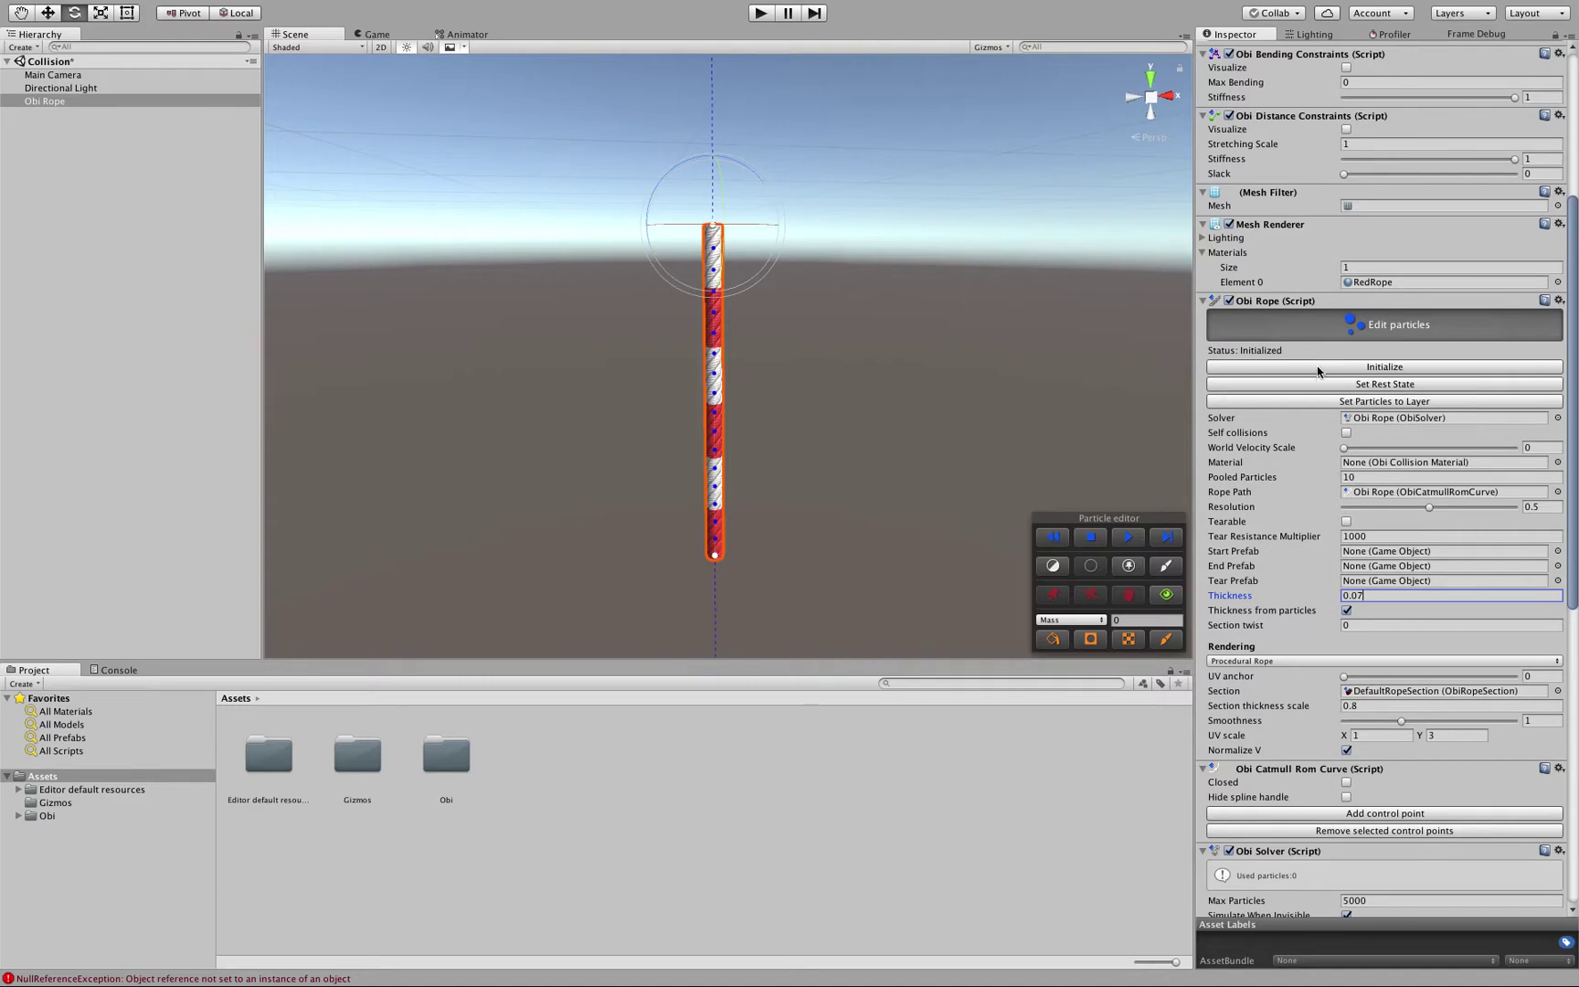
{"action": "left_click", "coordinate": [1316, 367]}
{"action": "left_click", "coordinate": [917, 304]}
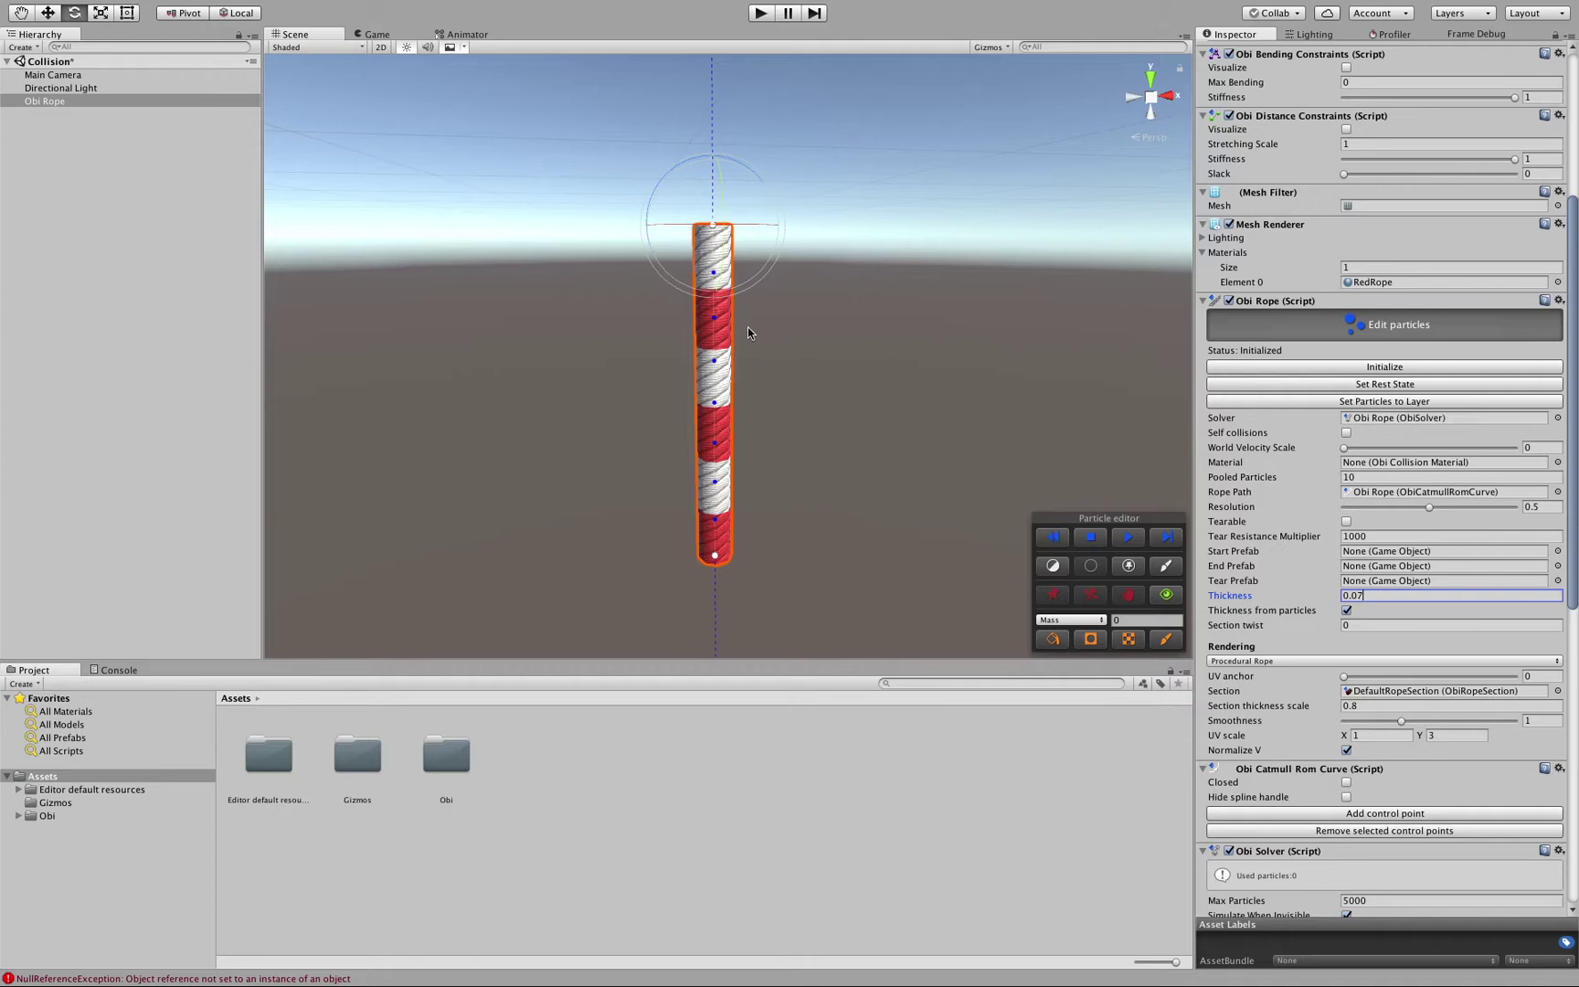
- Select all rope particles and display their Radius (0.0625) instead of Mass
{"action": "left_click", "coordinate": [1049, 568]}
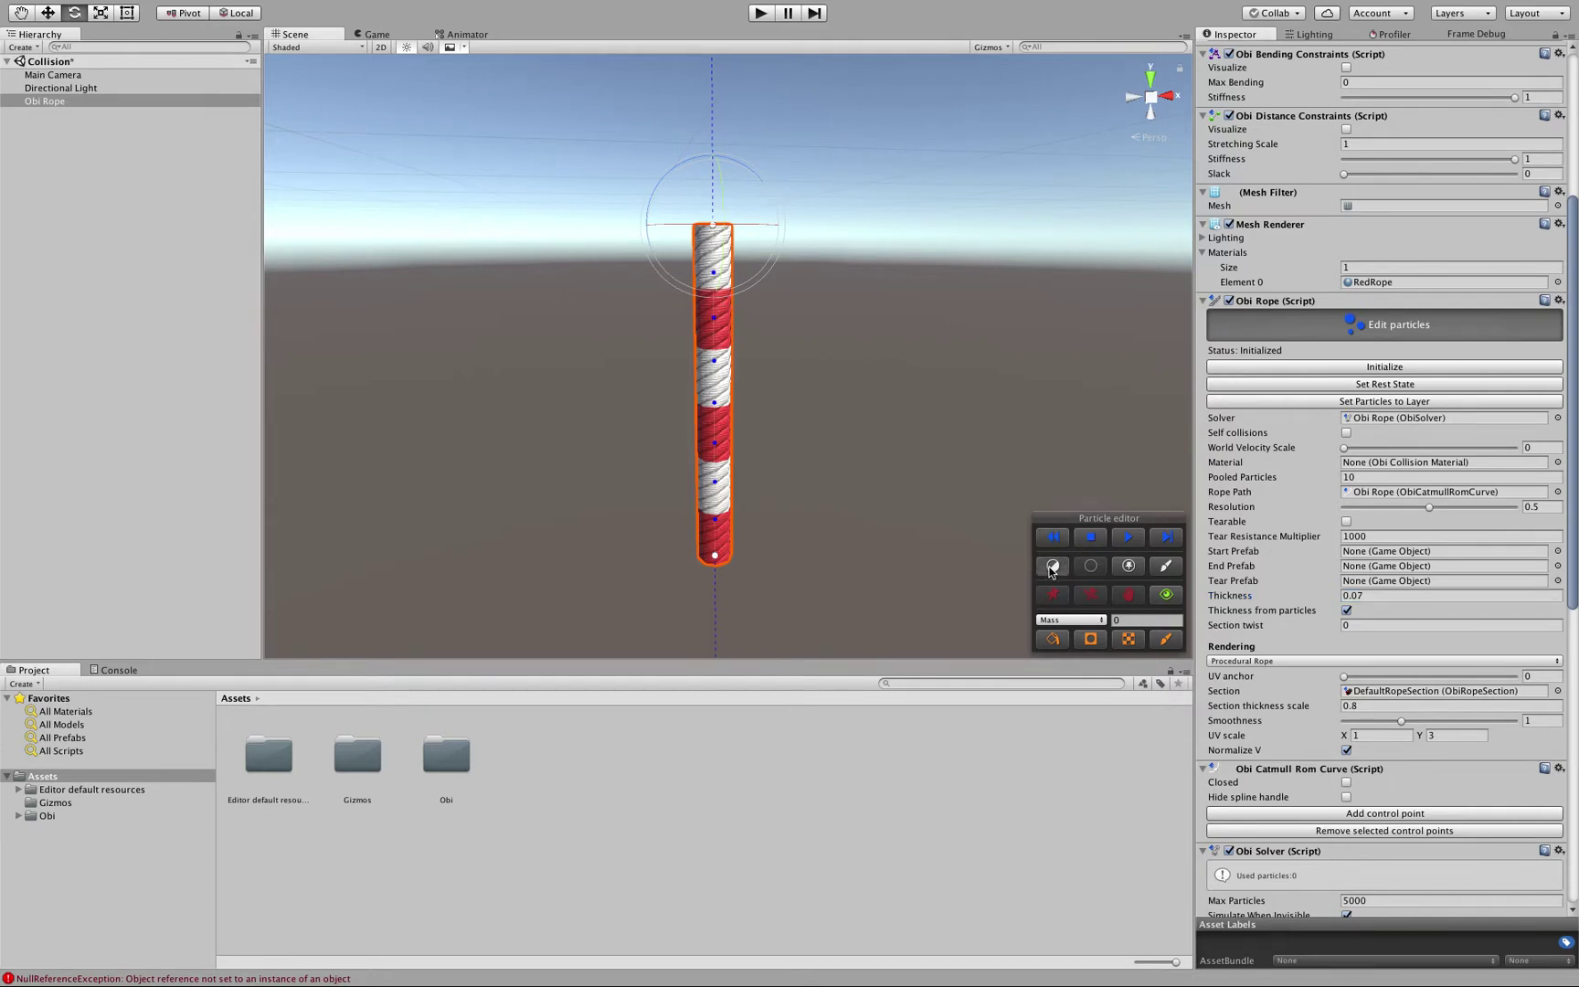
{"action": "left_click", "coordinate": [1052, 568]}
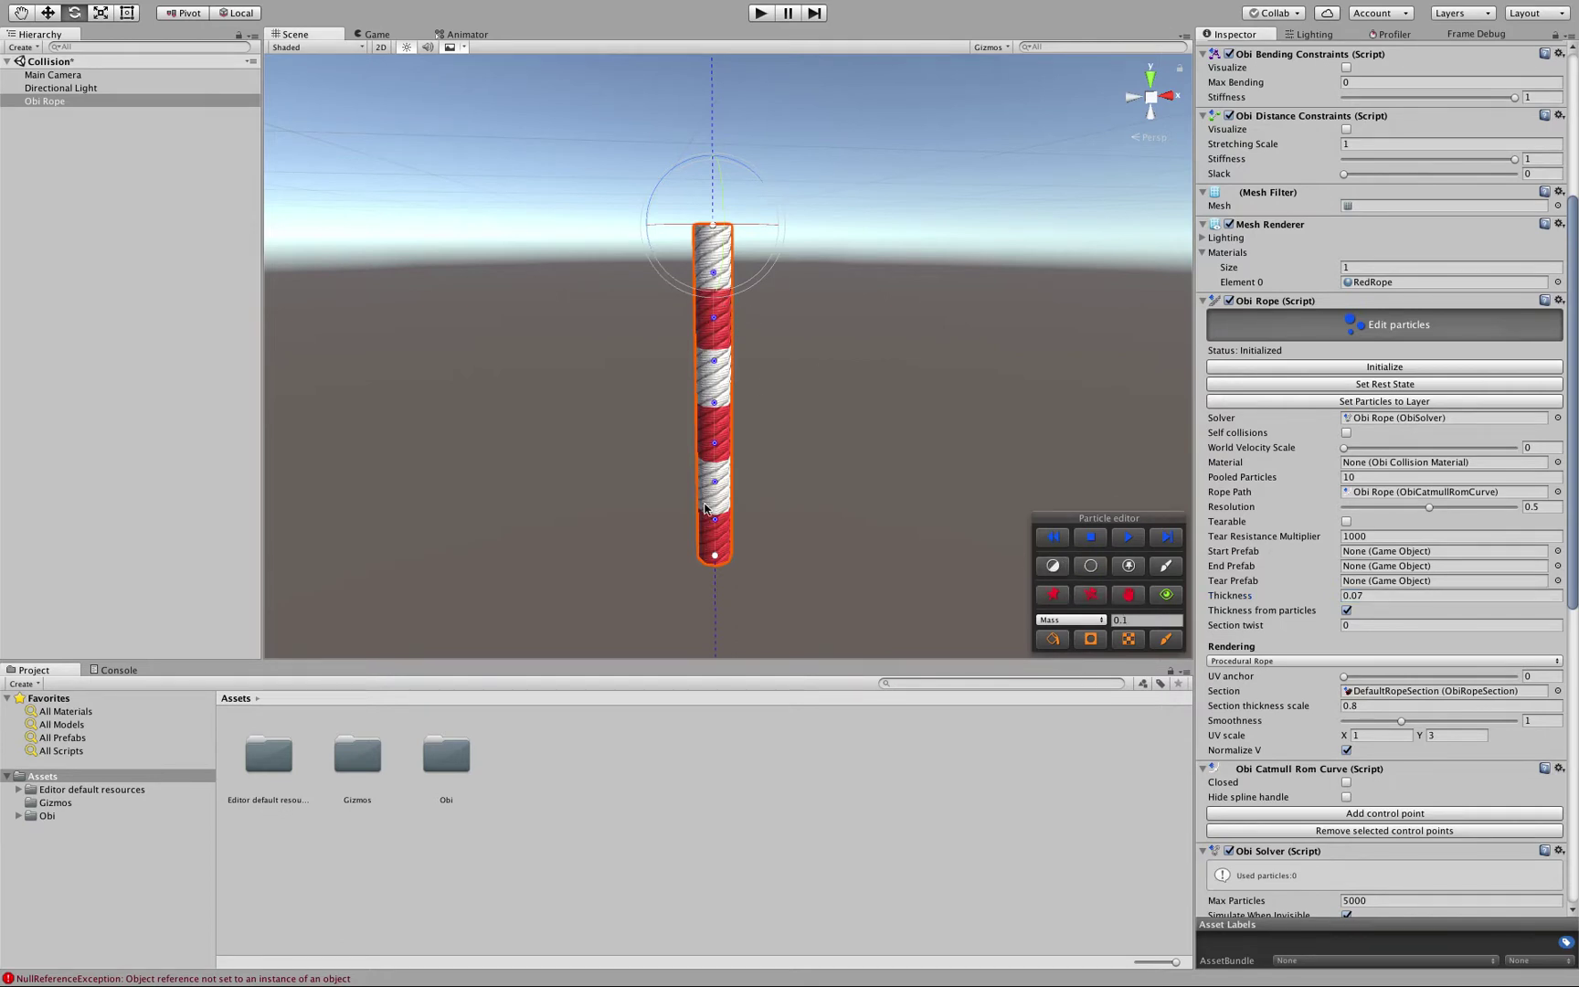
{"action": "left_click", "coordinate": [1060, 621]}
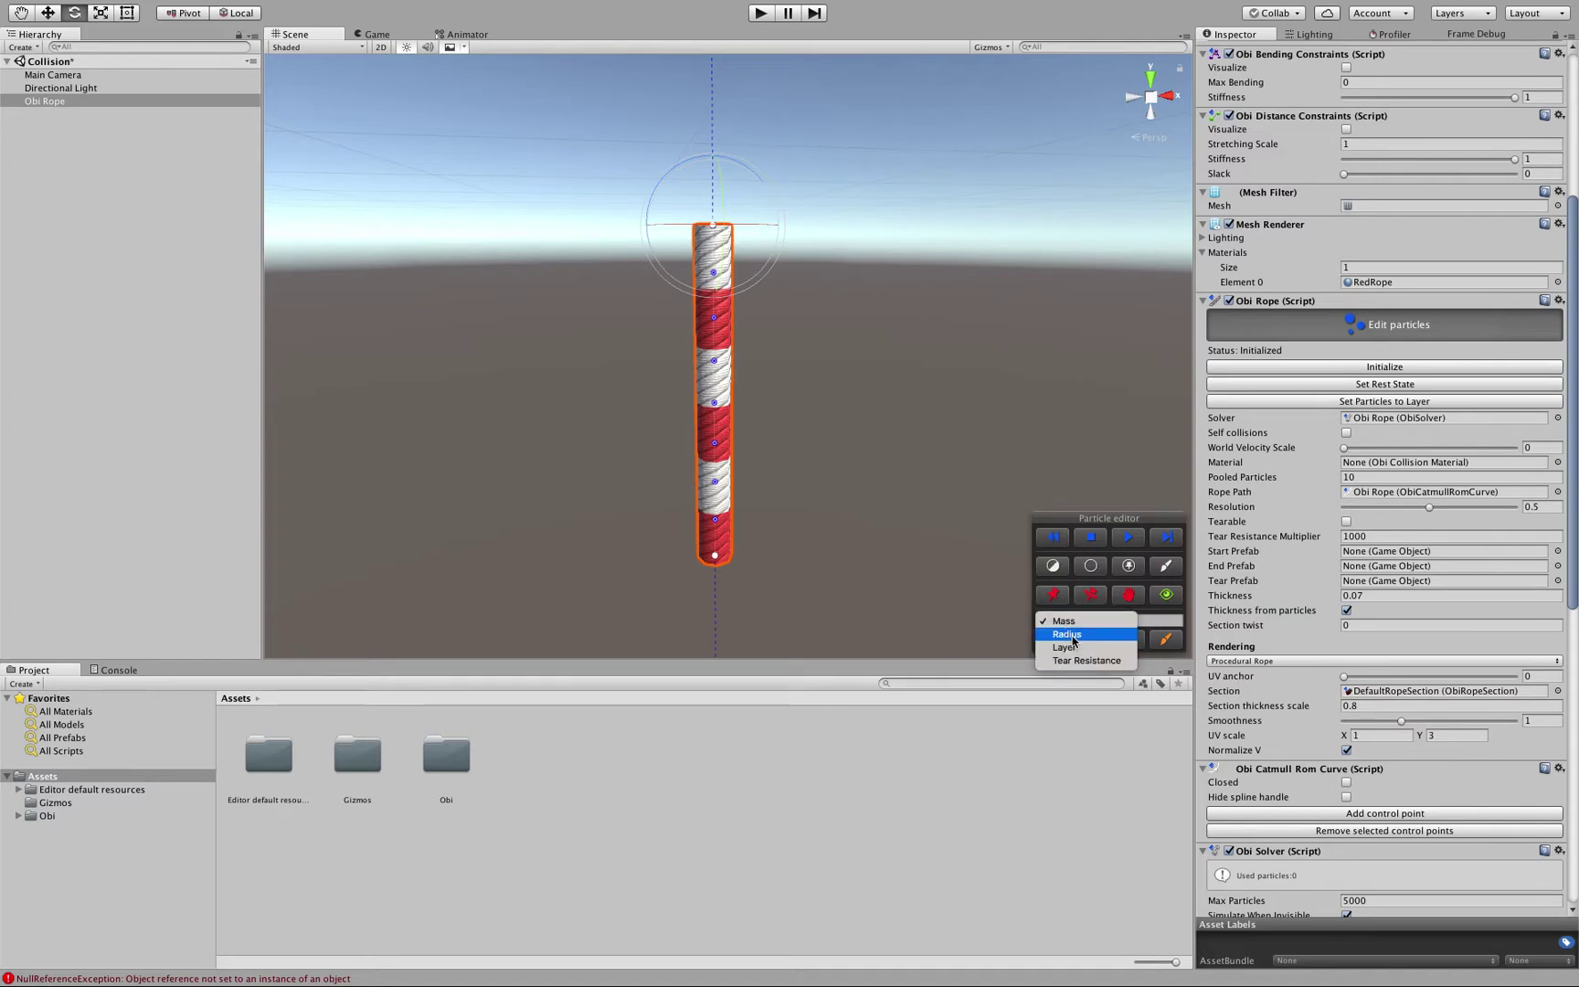
{"action": "left_click", "coordinate": [1070, 637]}
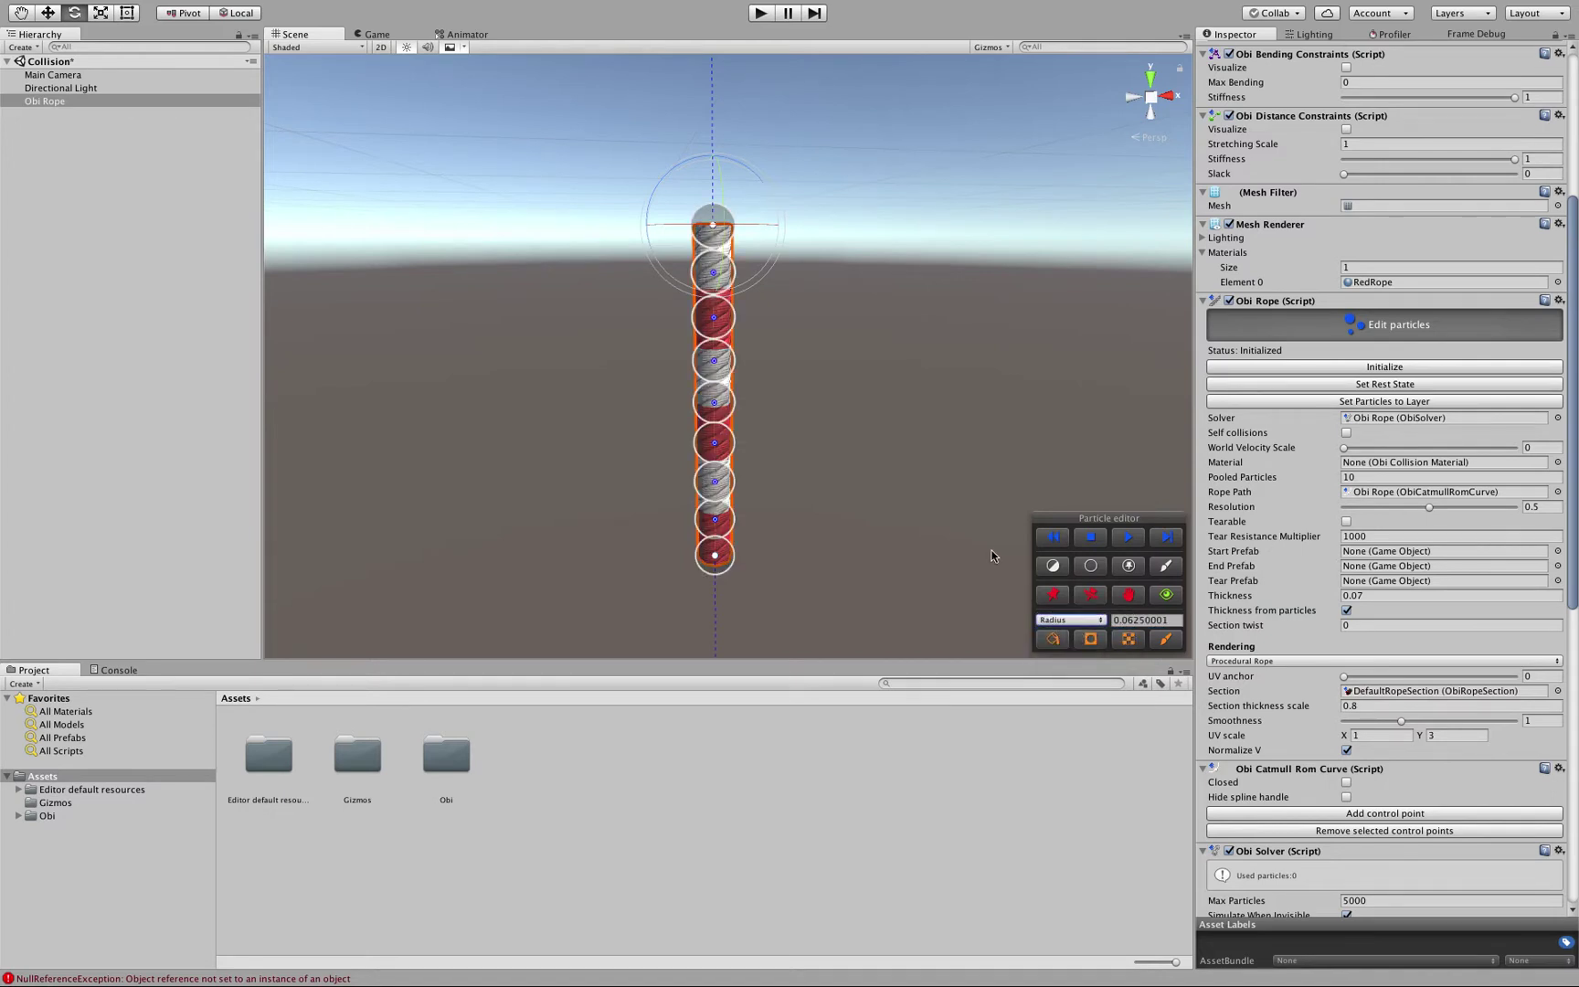
{"action": "mouse_move", "coordinate": [850, 445]}
{"action": "left_mouse_down", "text": "alt"}
{"action": "mouse_move", "coordinate": [850, 311]}
{"action": "mouse_move", "coordinate": [844, 422]}
{"action": "left_mouse_up", "text": "alt"}
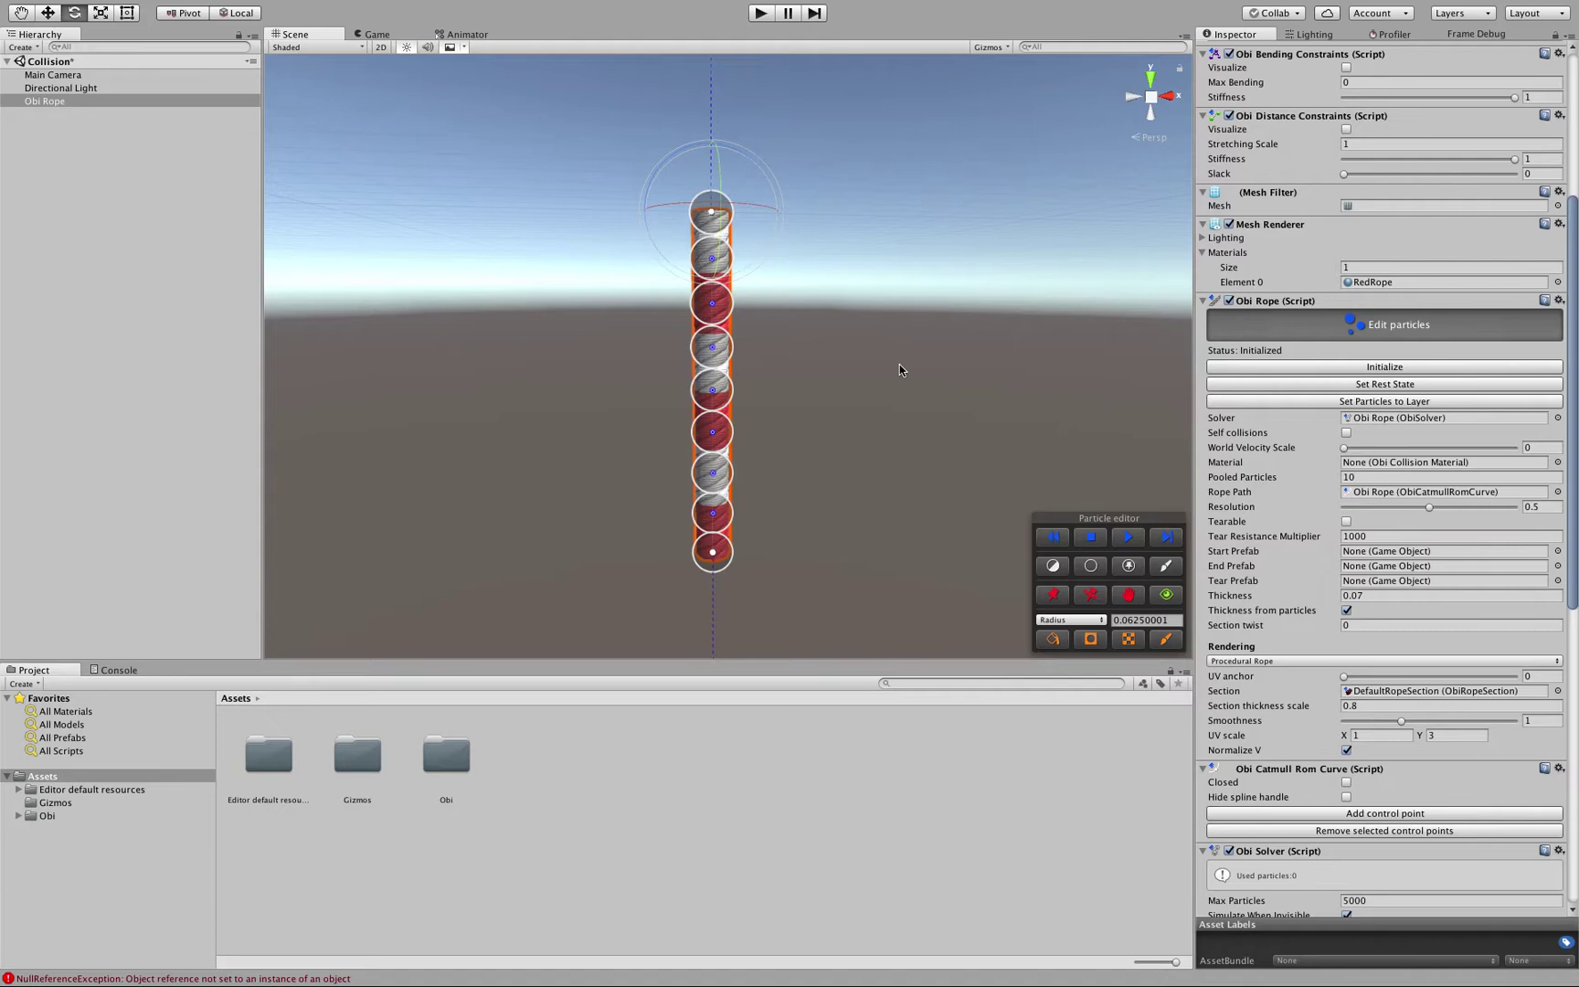
- Leave particle editing, re-initialize the rope at Thickness 0.03, and briefly test-play
{"action": "left_click", "coordinate": [1303, 325]}
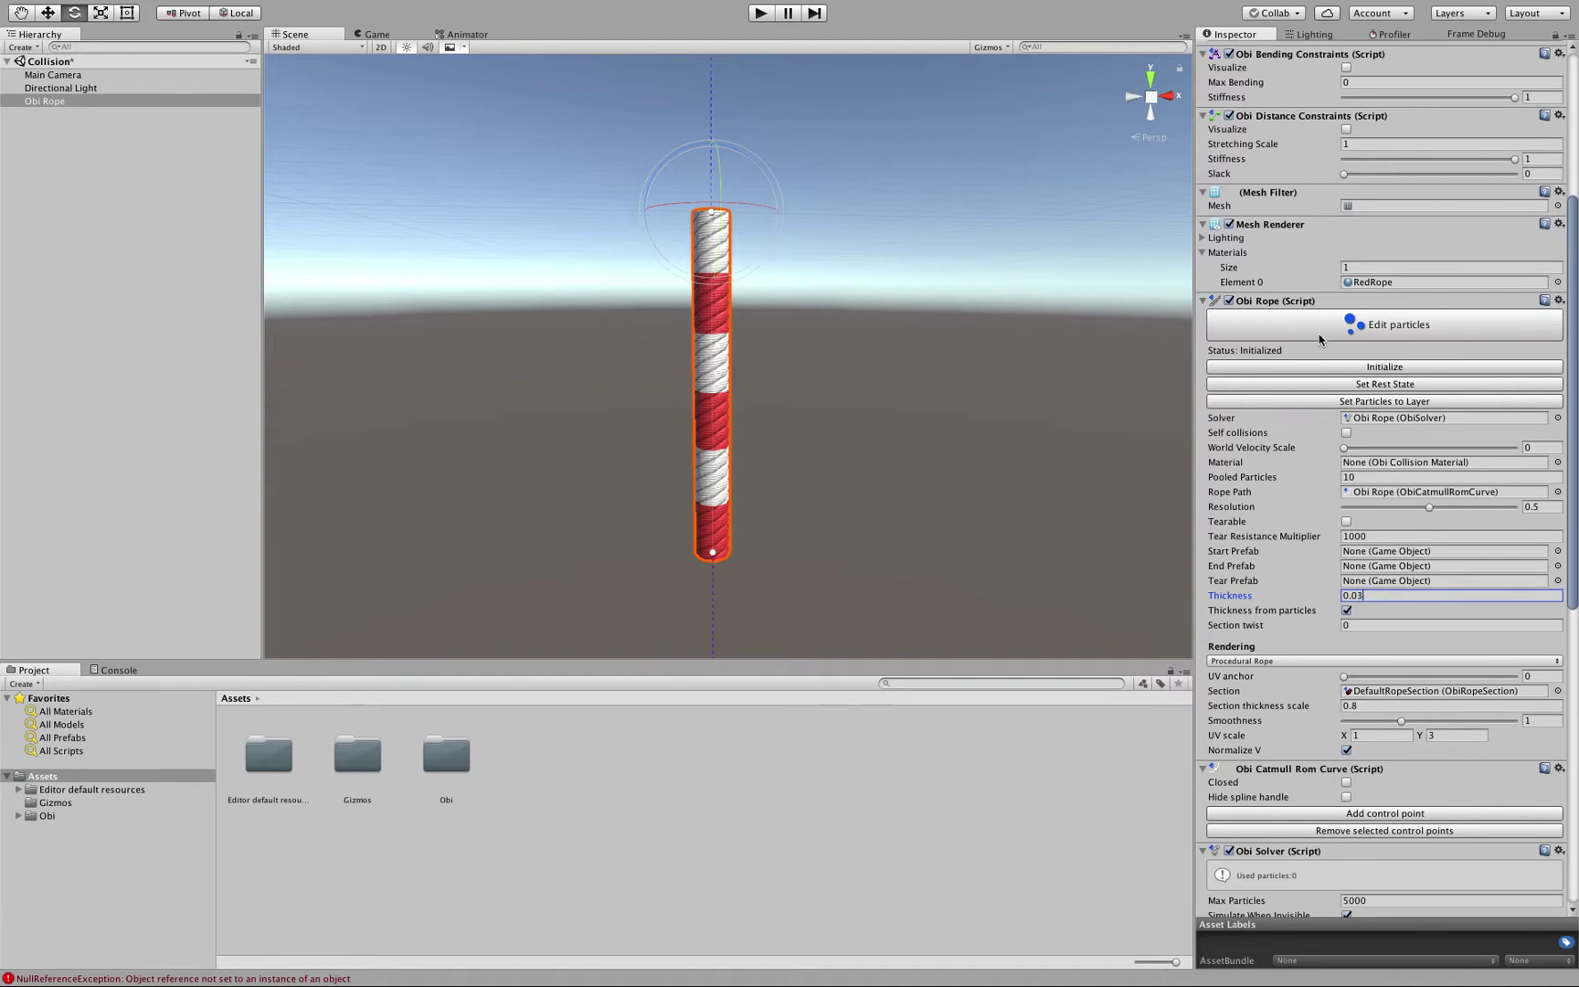
{"action": "left_click", "coordinate": [1328, 367]}
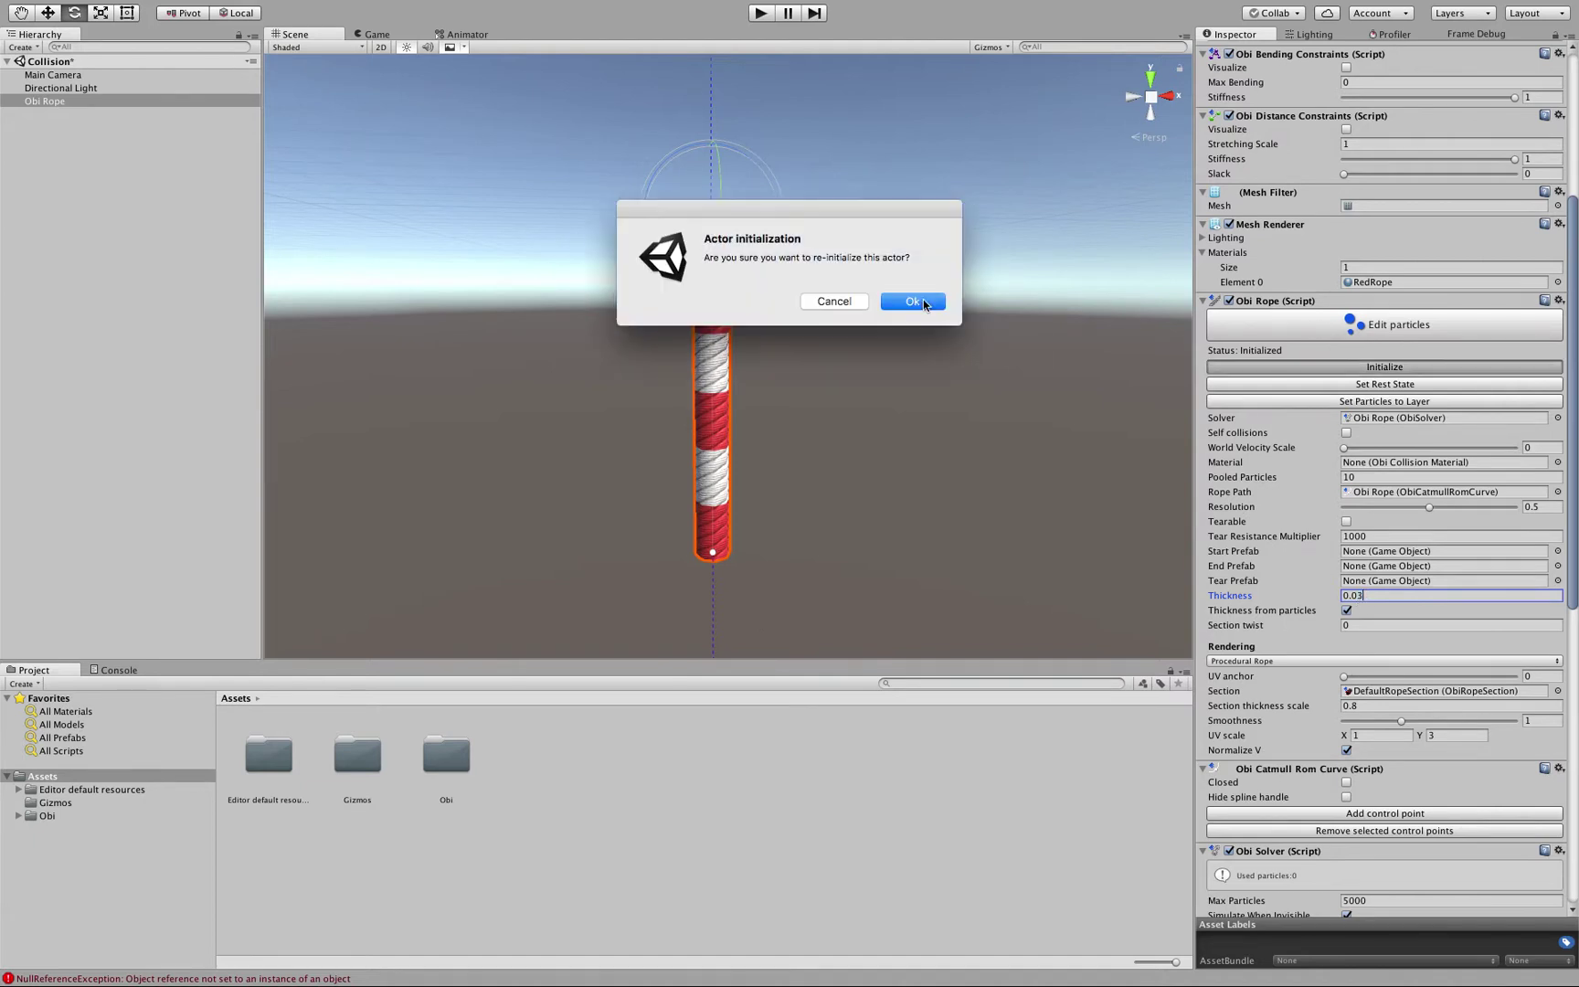
{"action": "left_click", "coordinate": [922, 300]}
{"action": "left_click", "coordinate": [761, 13]}
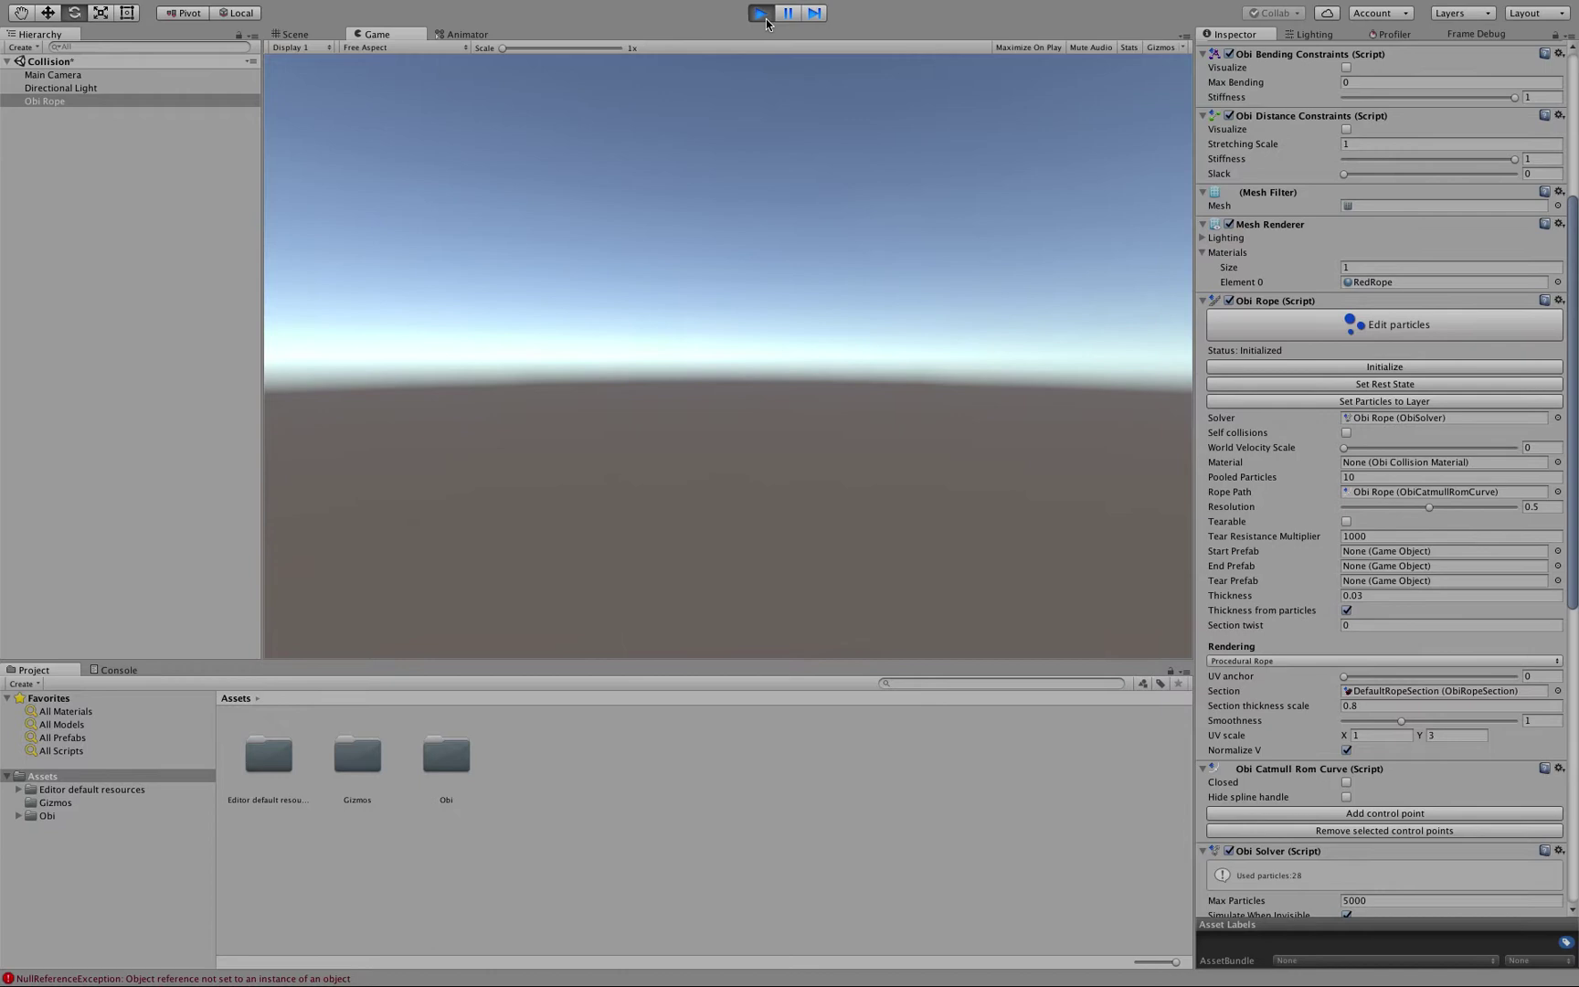
{"action": "left_click", "coordinate": [765, 19]}
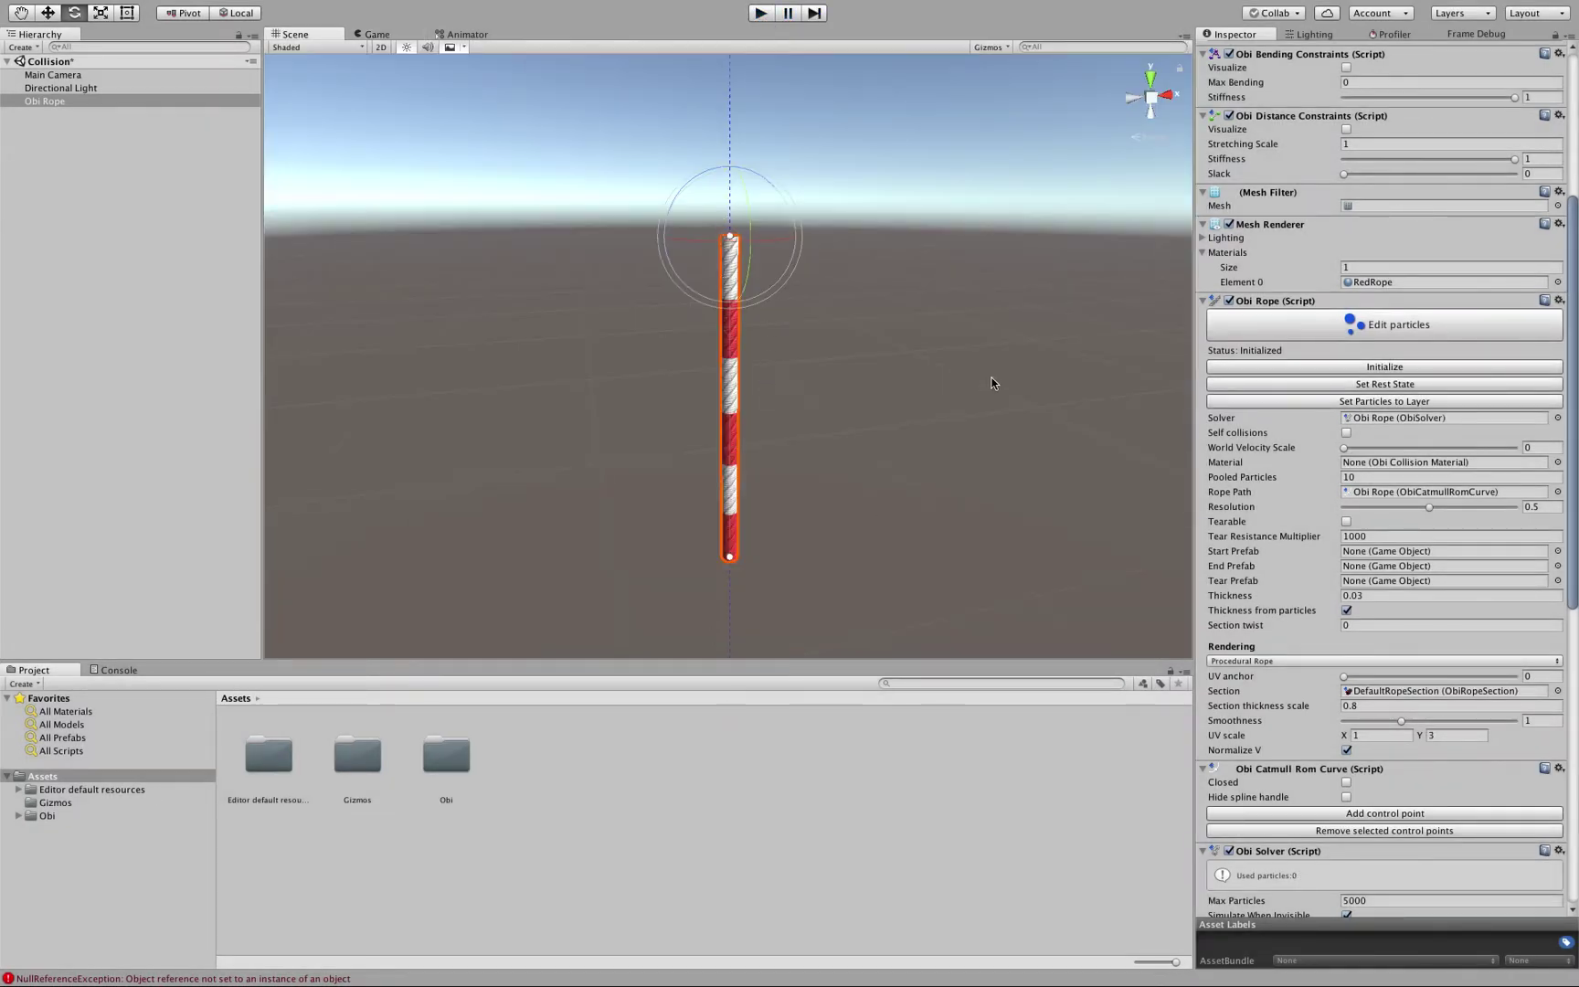
- Enable particle editing and collapse the Obi Catmull Rom Curve settings
{"action": "left_click", "coordinate": [1275, 329]}
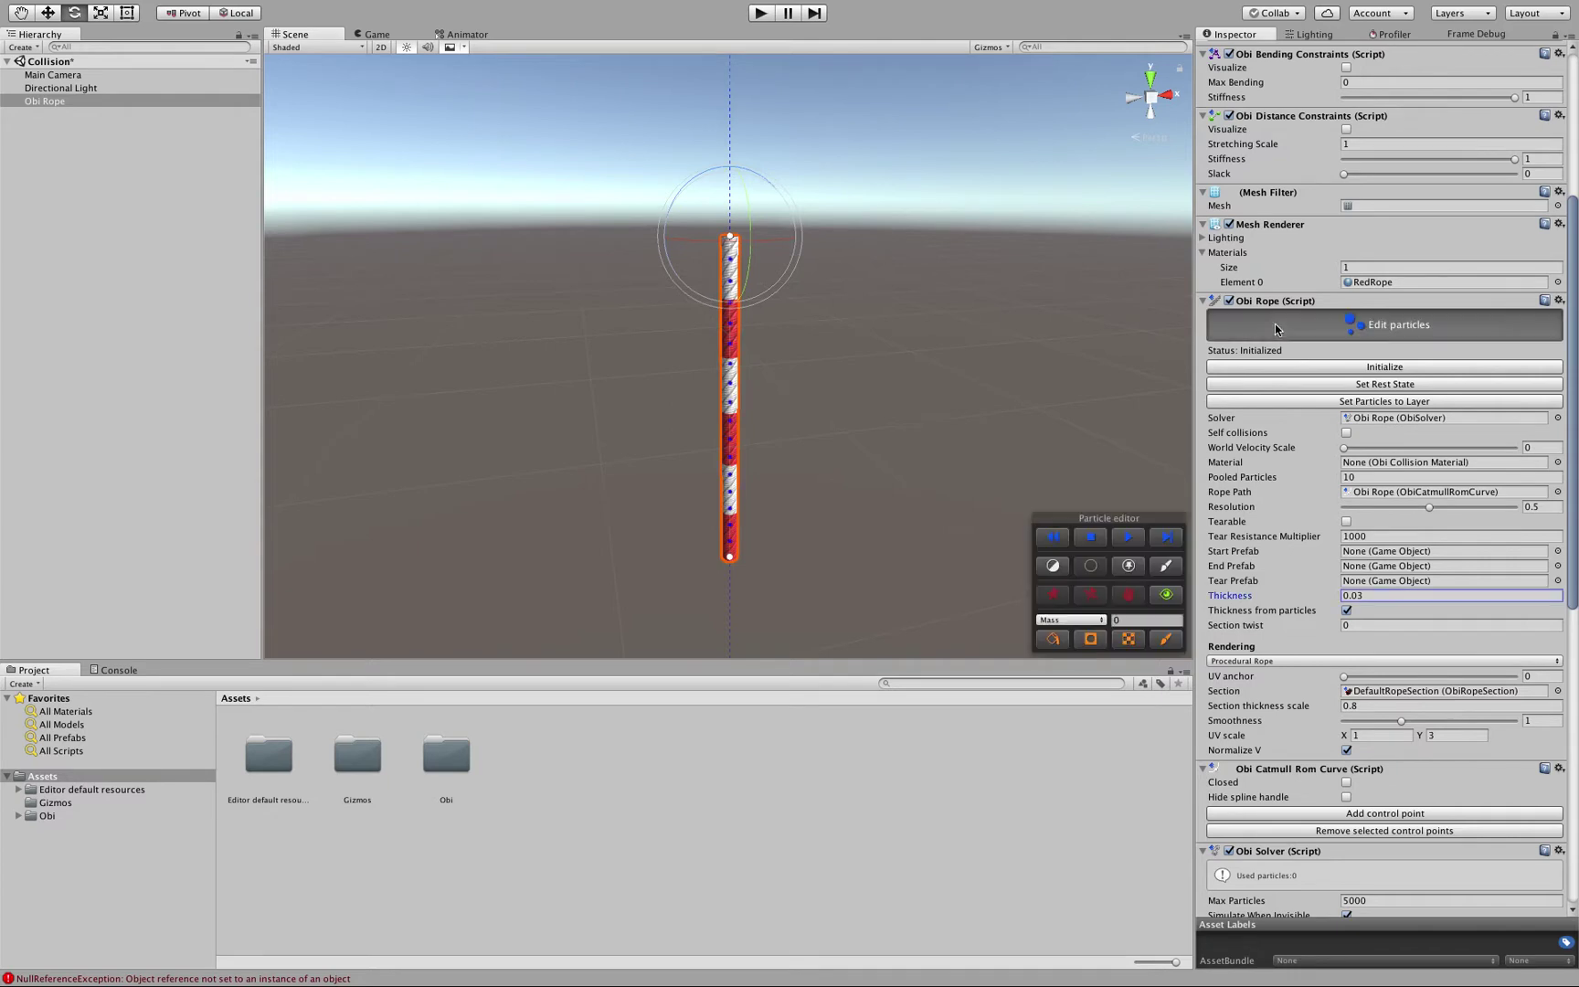
{"action": "left_click_drag", "start_coordinate": [979, 310], "coordinate": [892, 313], "text": "alt"}
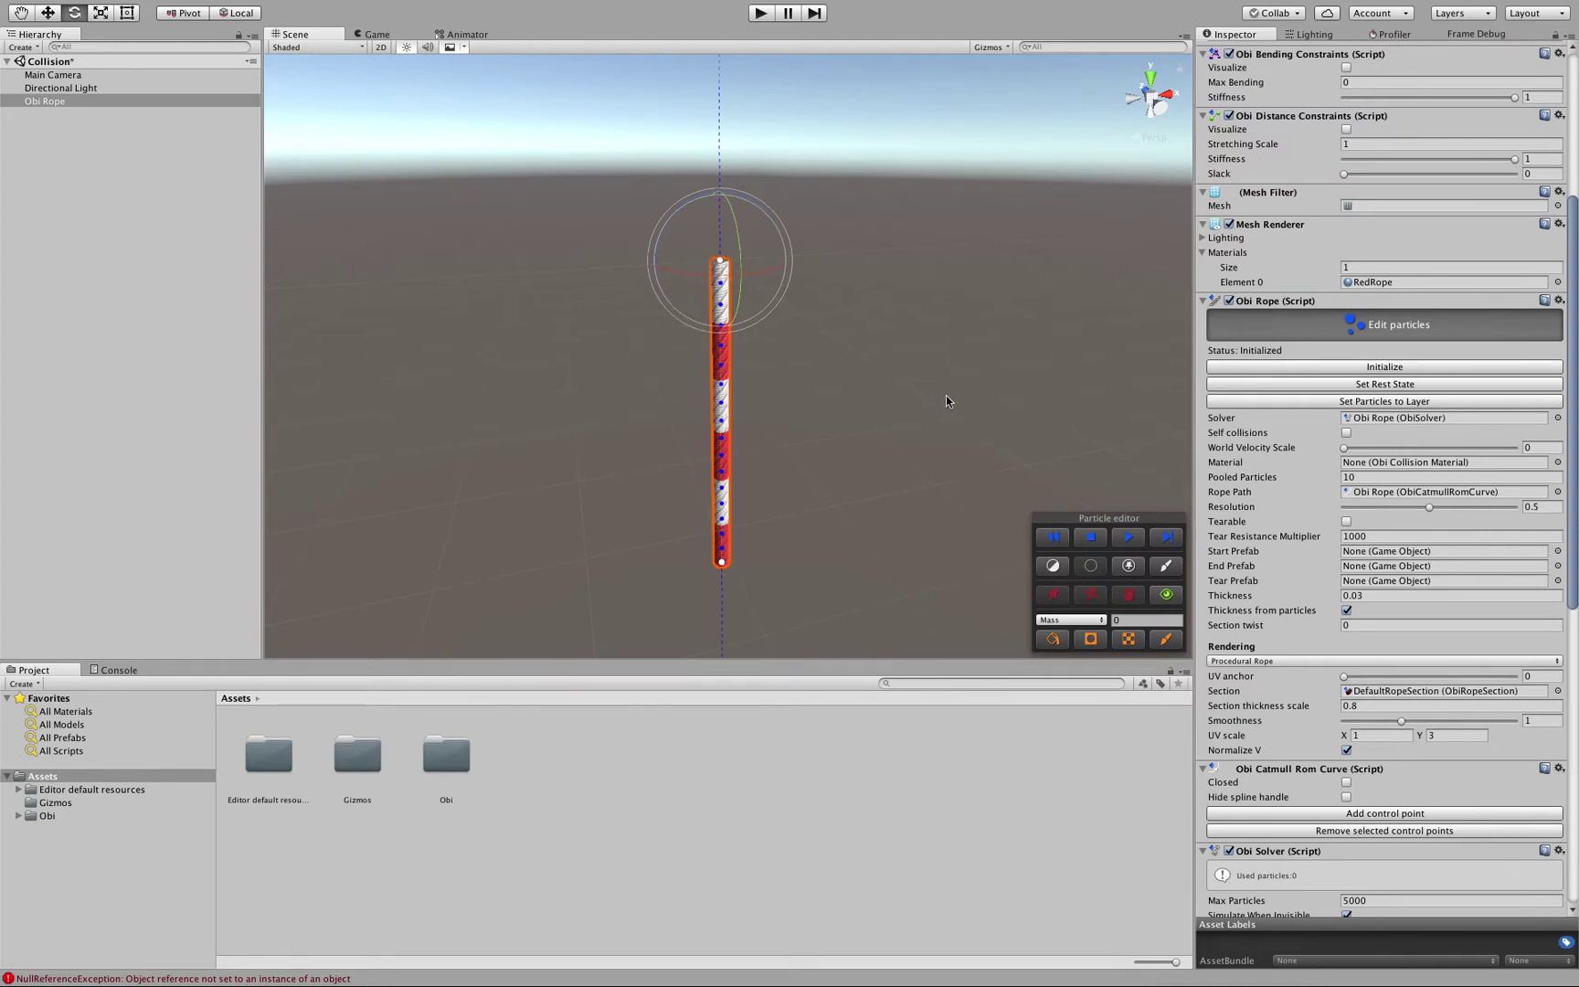
{"action": "scroll", "coordinate": [1284, 629], "scroll_direction": "down", "scroll_amount": 3}
{"action": "scroll", "coordinate": [1260, 721], "scroll_direction": "down", "scroll_amount": 10}
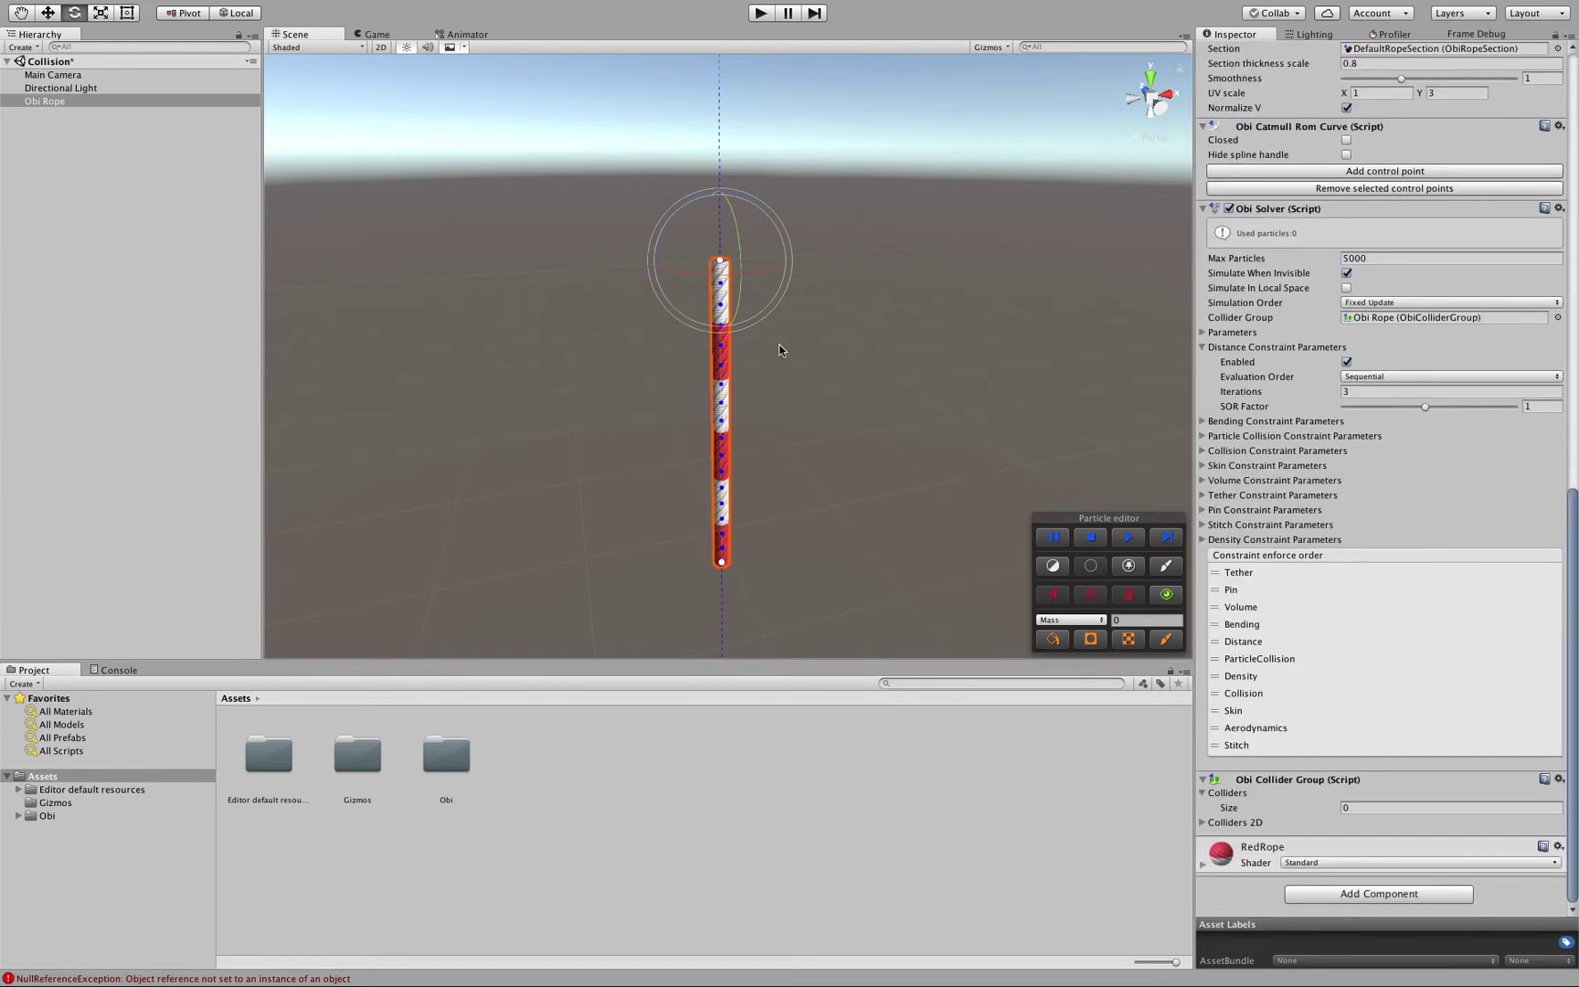
{"action": "scroll", "coordinate": [1278, 449], "scroll_direction": "up", "scroll_amount": 4}
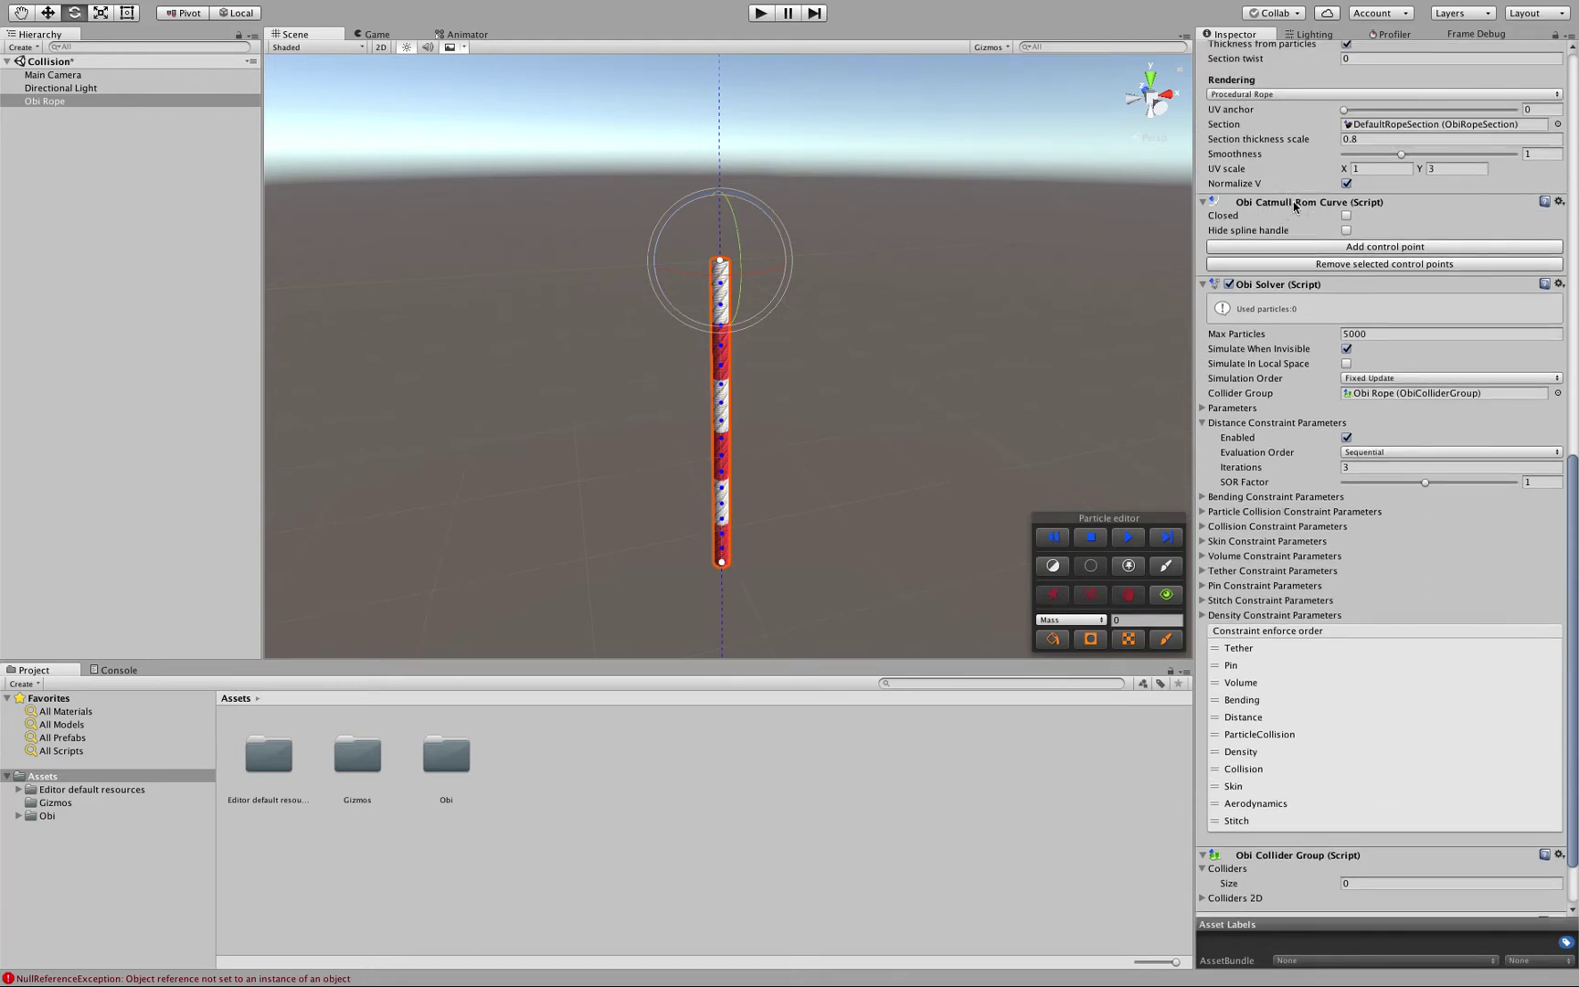
{"action": "left_click", "coordinate": [1295, 202]}
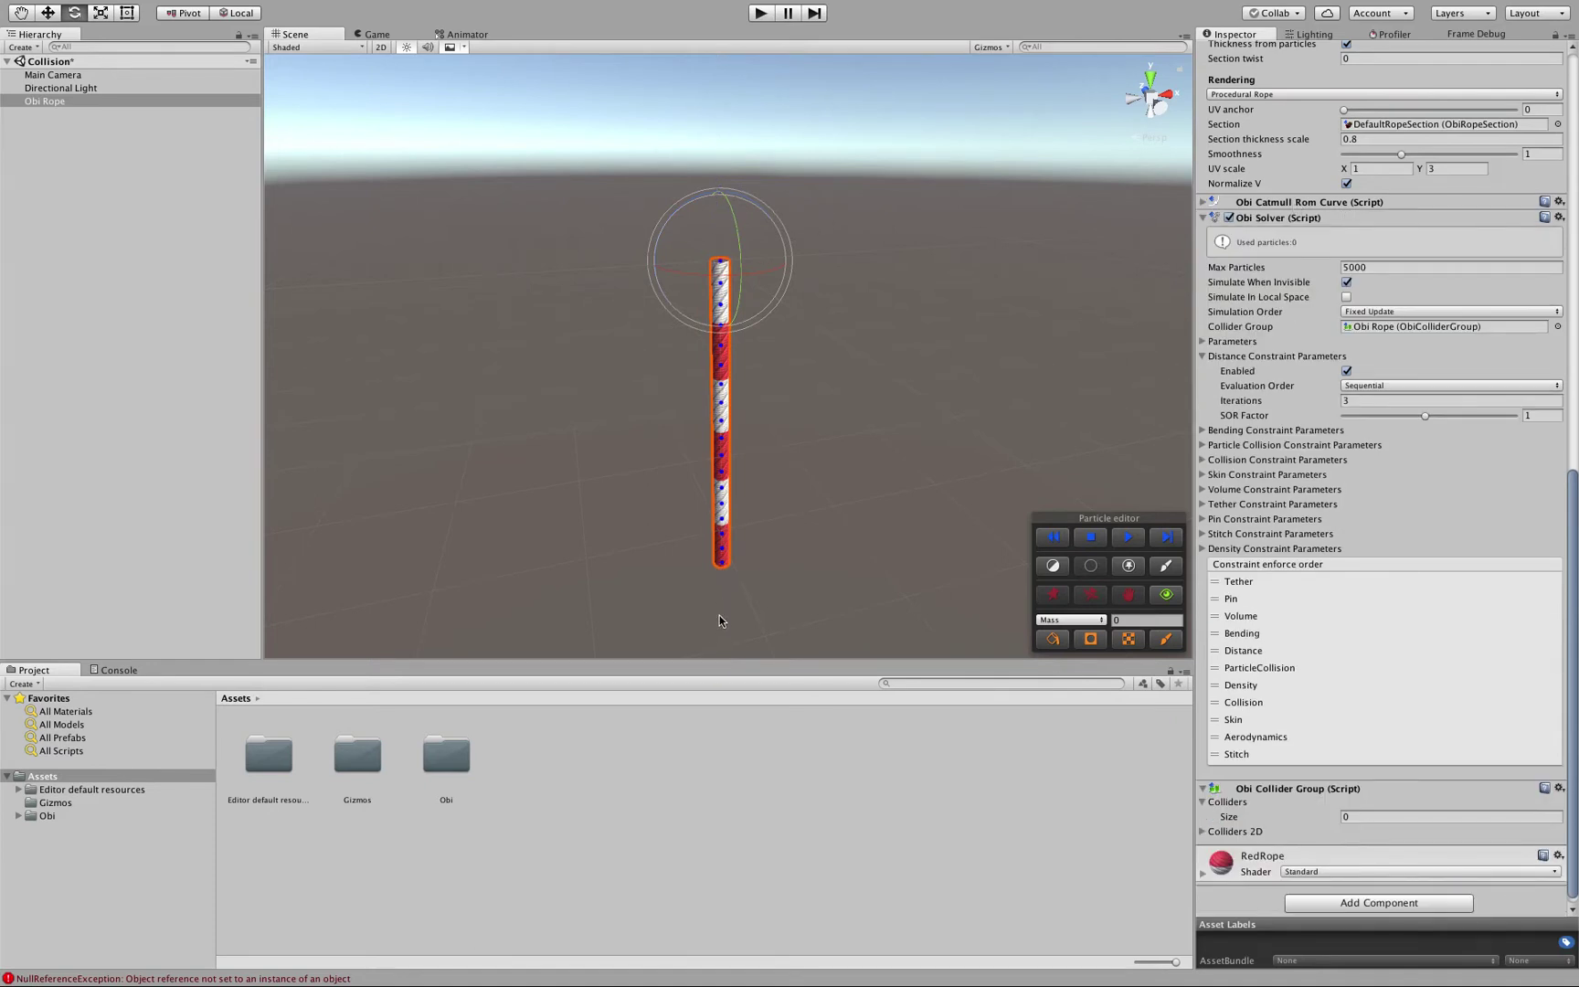
- Fix the rope's top particle in place, deselect, and start play mode
{"action": "left_click", "coordinate": [721, 266]}
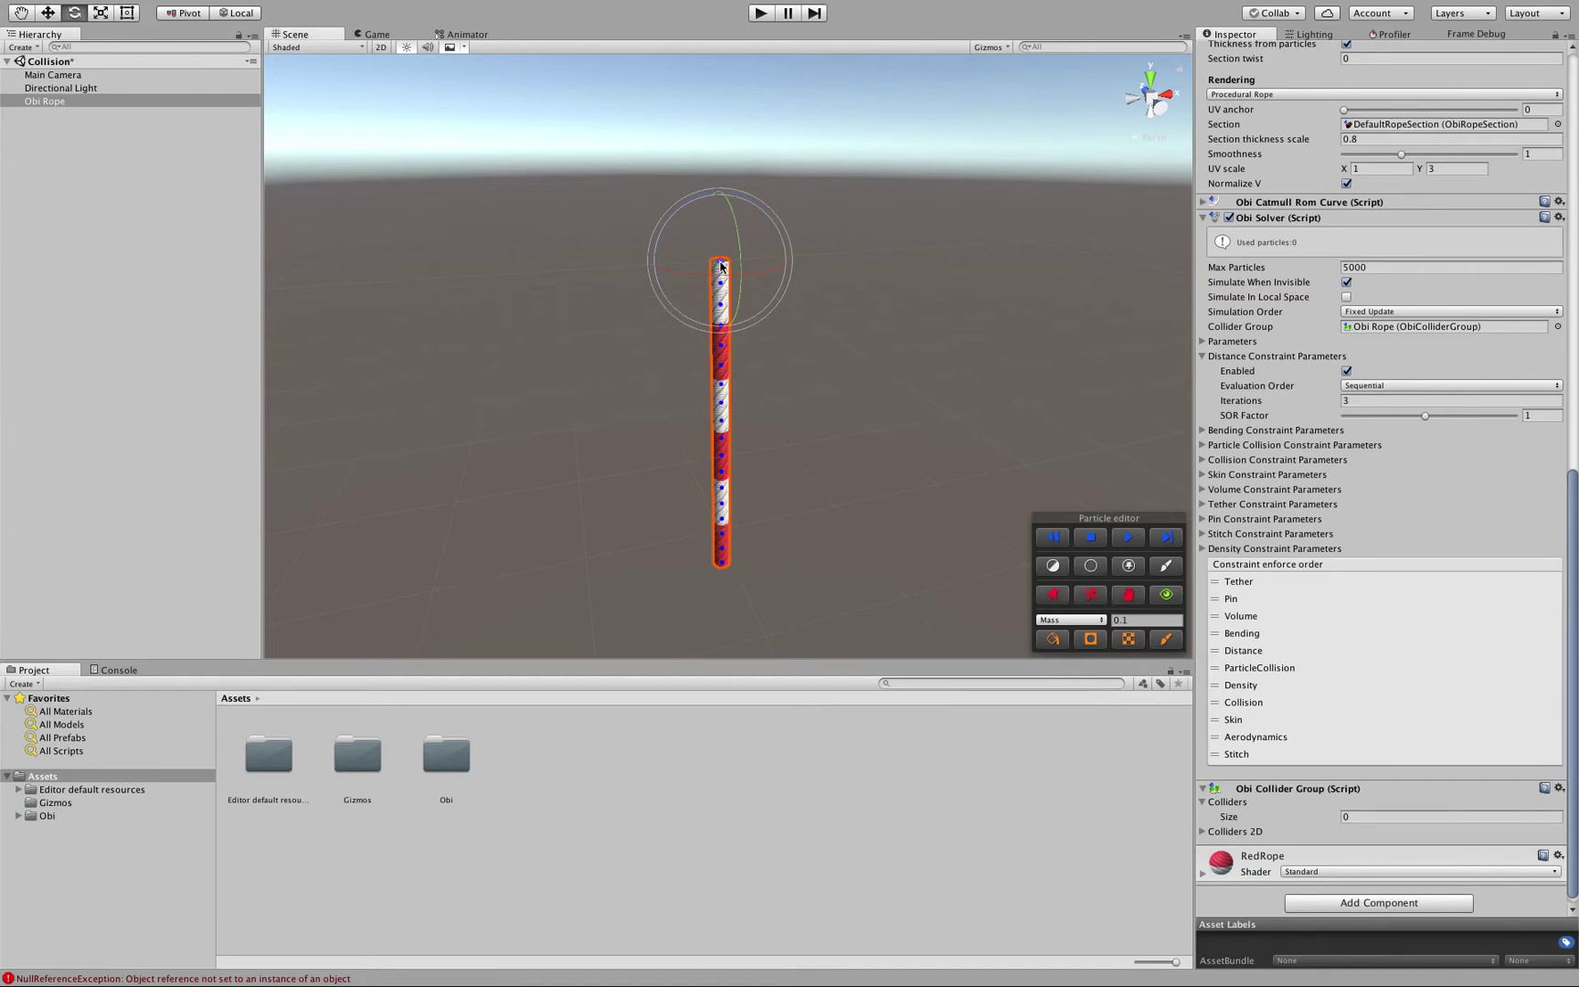
{"action": "left_click", "coordinate": [1055, 595]}
{"action": "left_click", "coordinate": [991, 313]}
{"action": "left_click", "coordinate": [760, 13]}
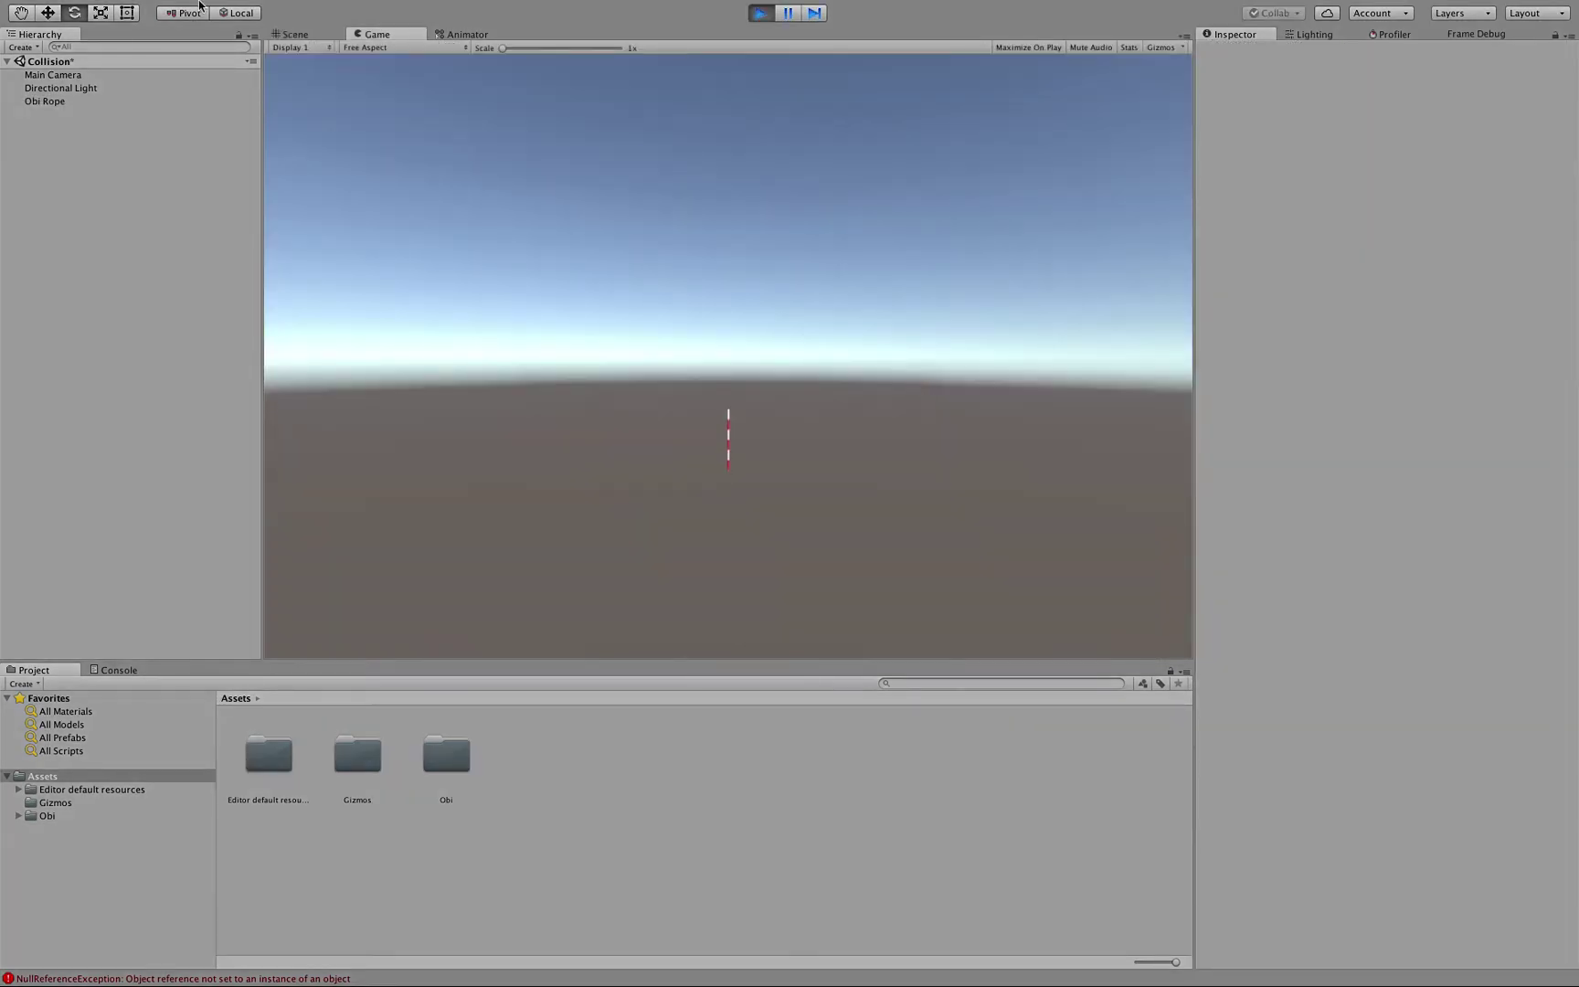
- In the Scene view, drag the running rope sideways with the Move tool, then stop play
{"action": "left_click", "coordinate": [296, 35]}
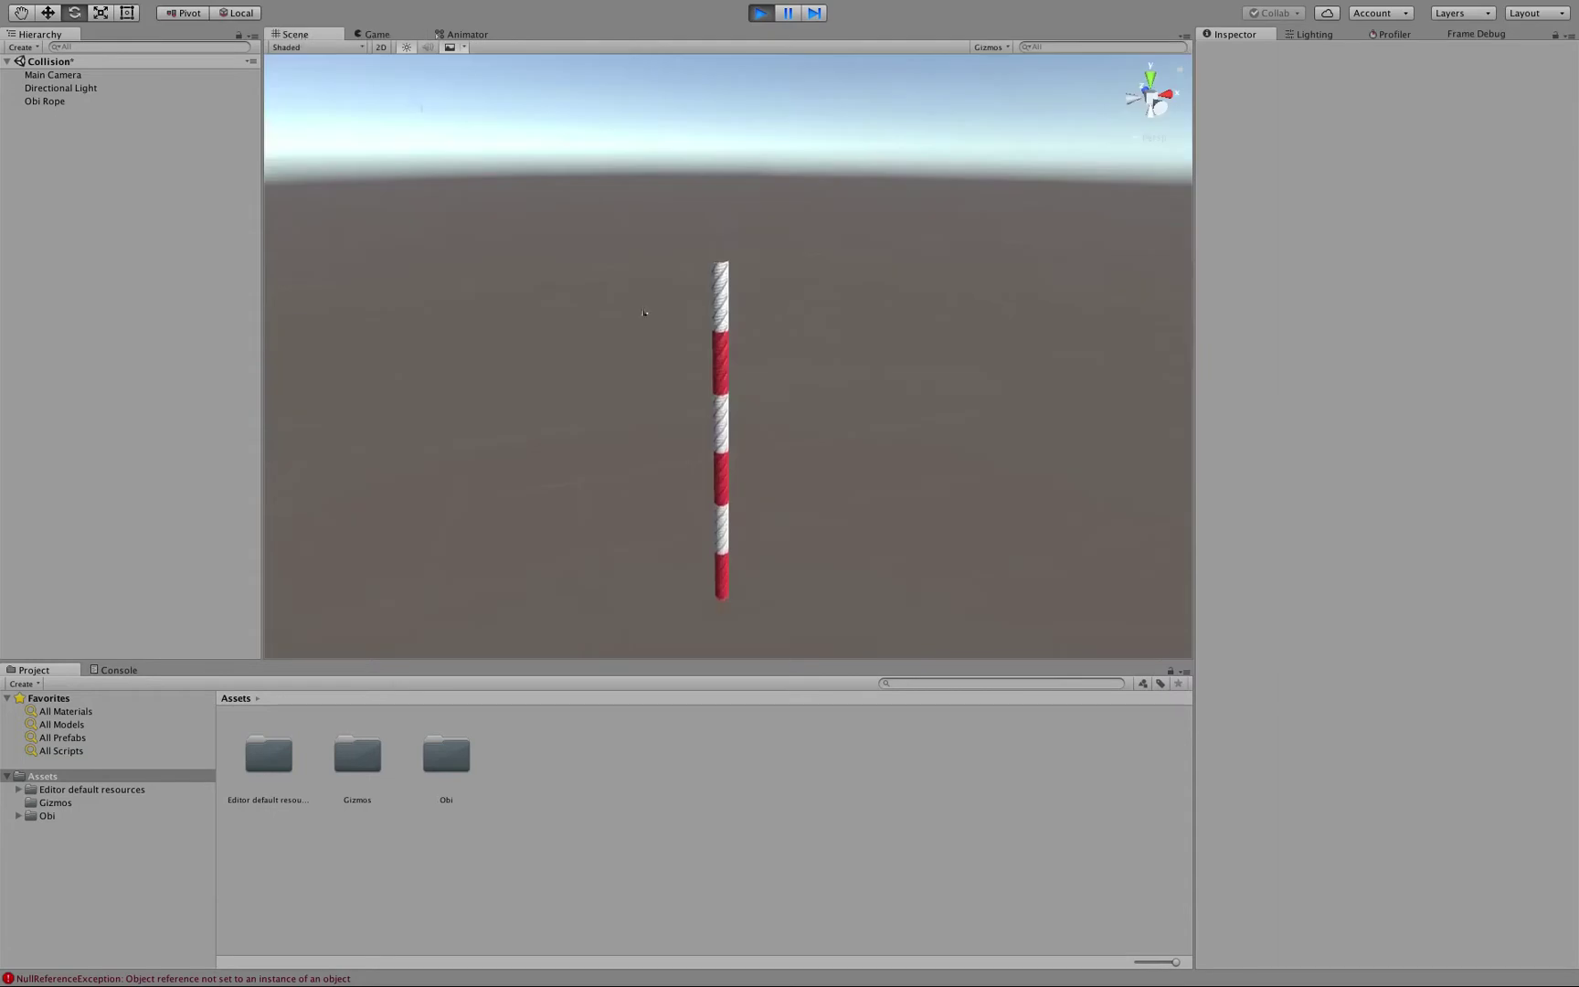
{"action": "left_click", "coordinate": [721, 298]}
{"action": "left_click", "coordinate": [48, 13]}
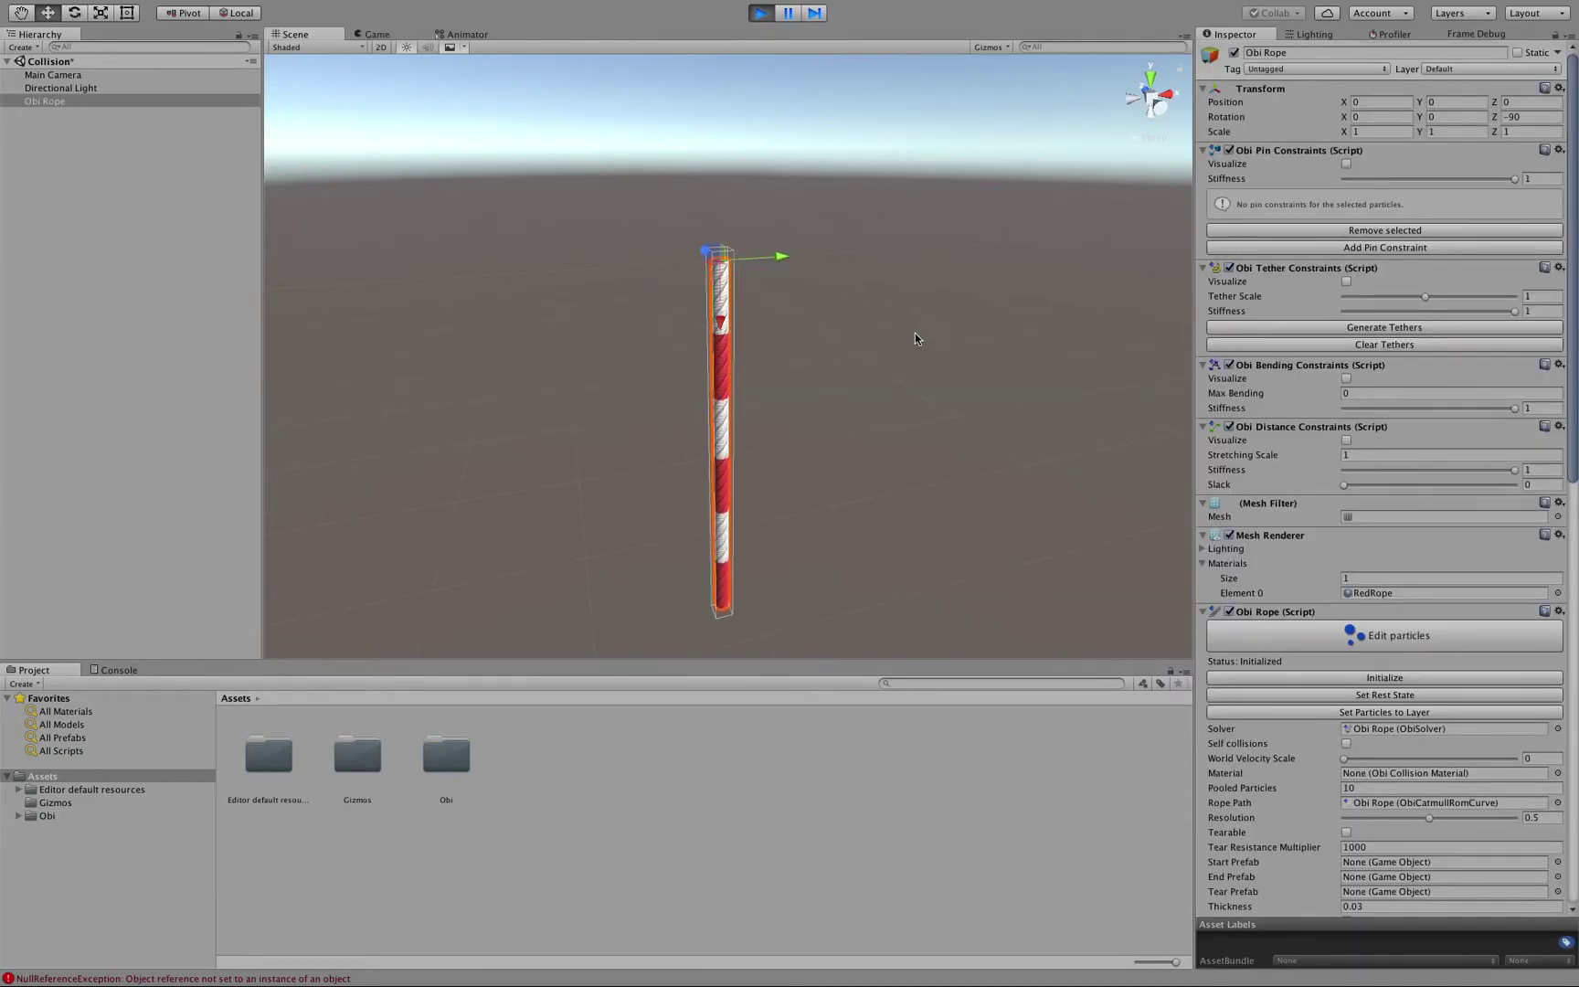
{"action": "left_click_drag", "start_coordinate": [719, 256], "coordinate": [706, 223]}
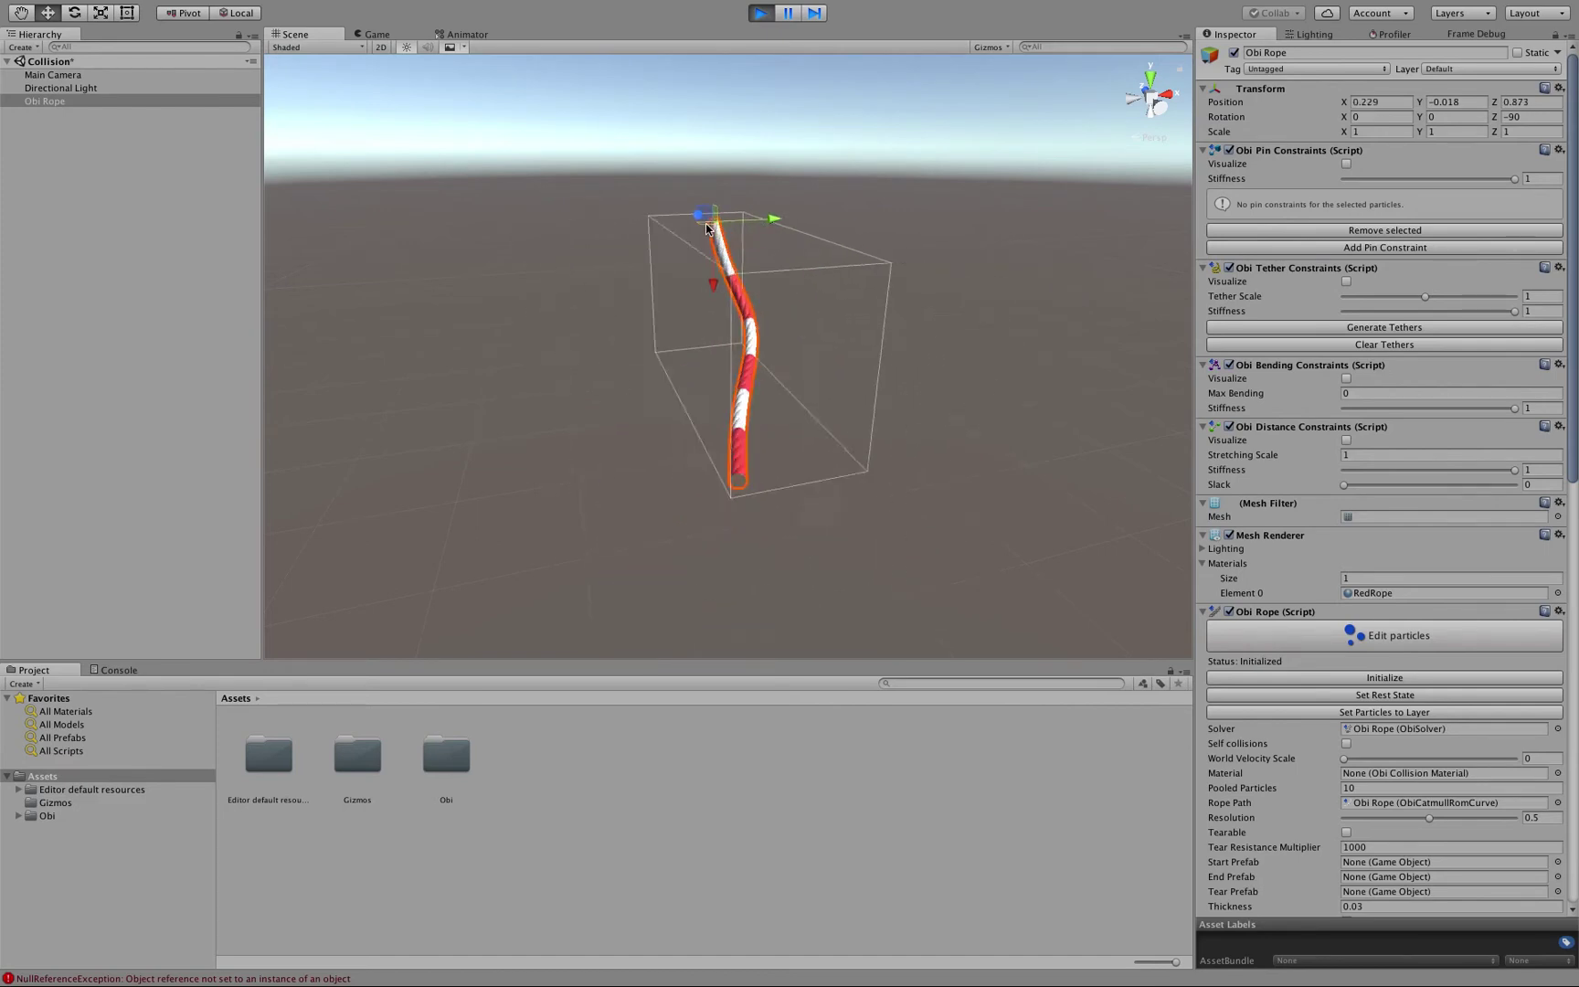
{"action": "left_click", "coordinate": [954, 289]}
{"action": "left_click", "coordinate": [761, 13]}
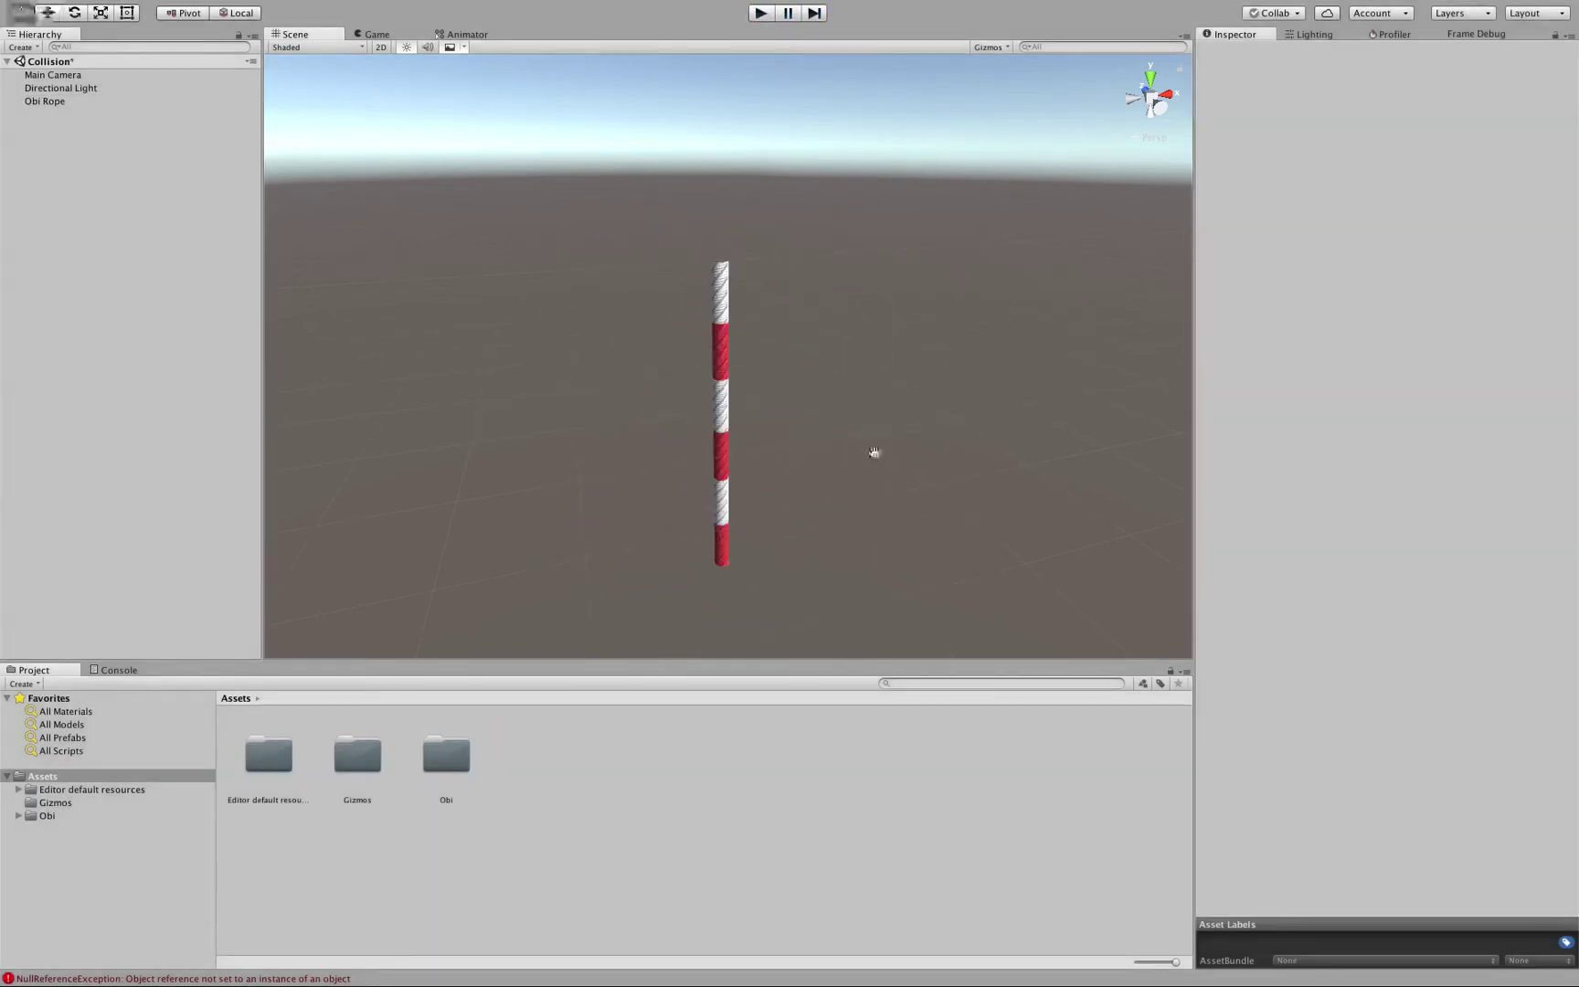
{"action": "left_click_drag", "start_coordinate": [874, 448], "coordinate": [813, 425], "text": "alt"}
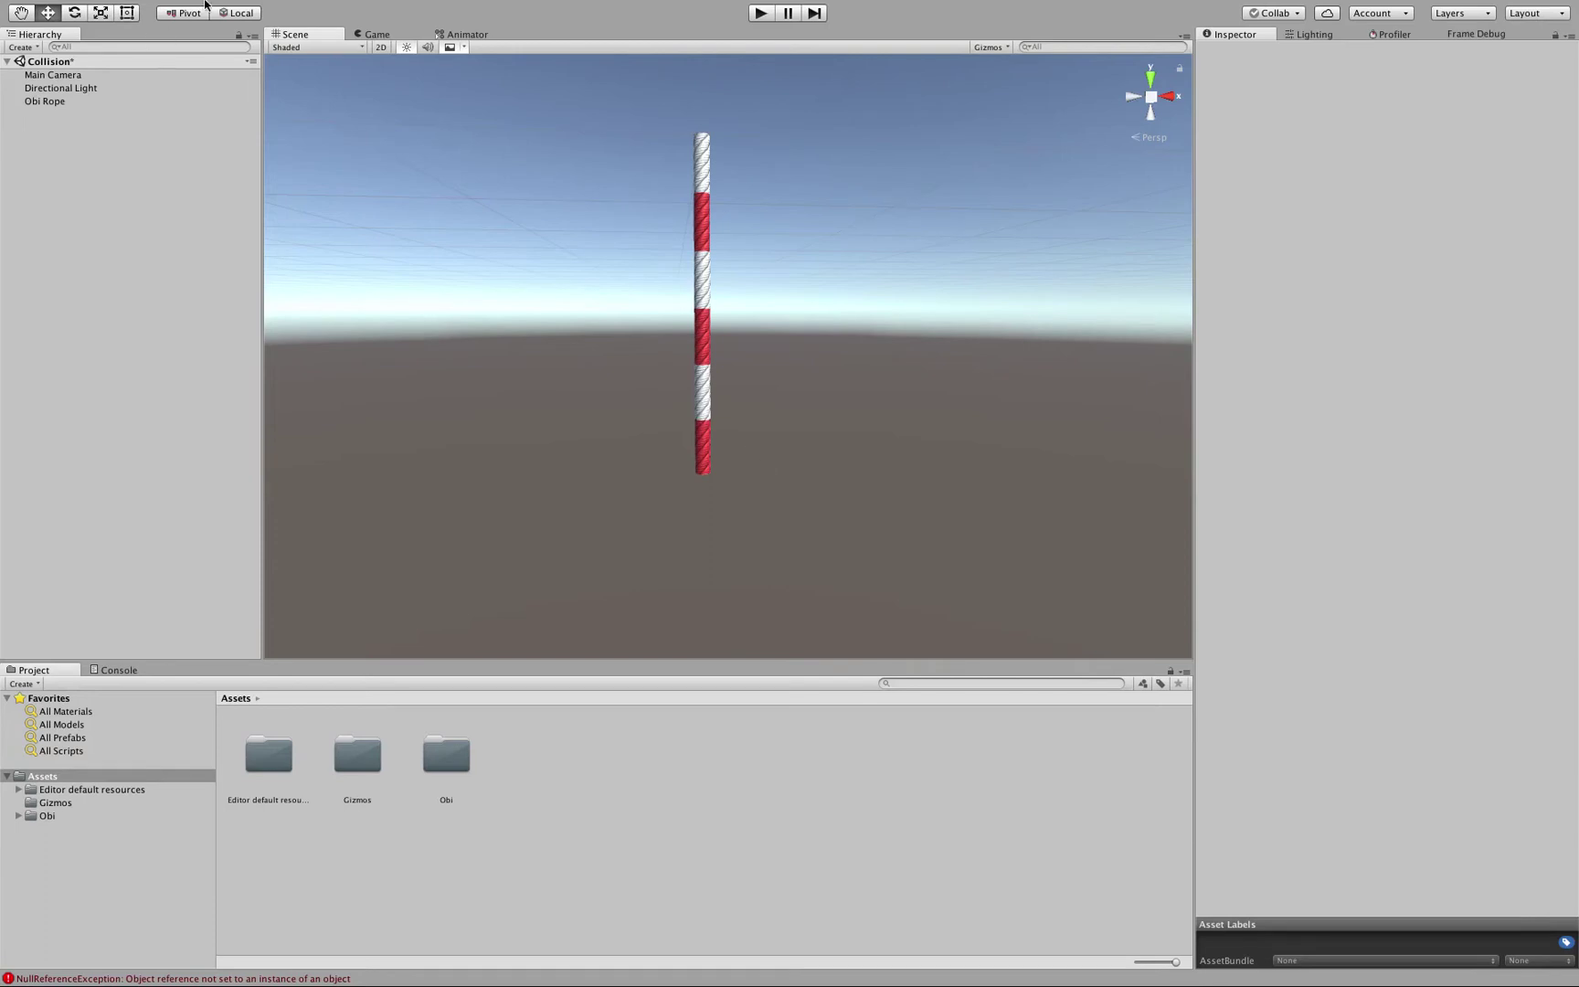
- Create a cube and move it down below the rope's lower end
{"action": "left_click", "coordinate": [230, 8]}
{"action": "mouse_move", "coordinate": [253, 60]}
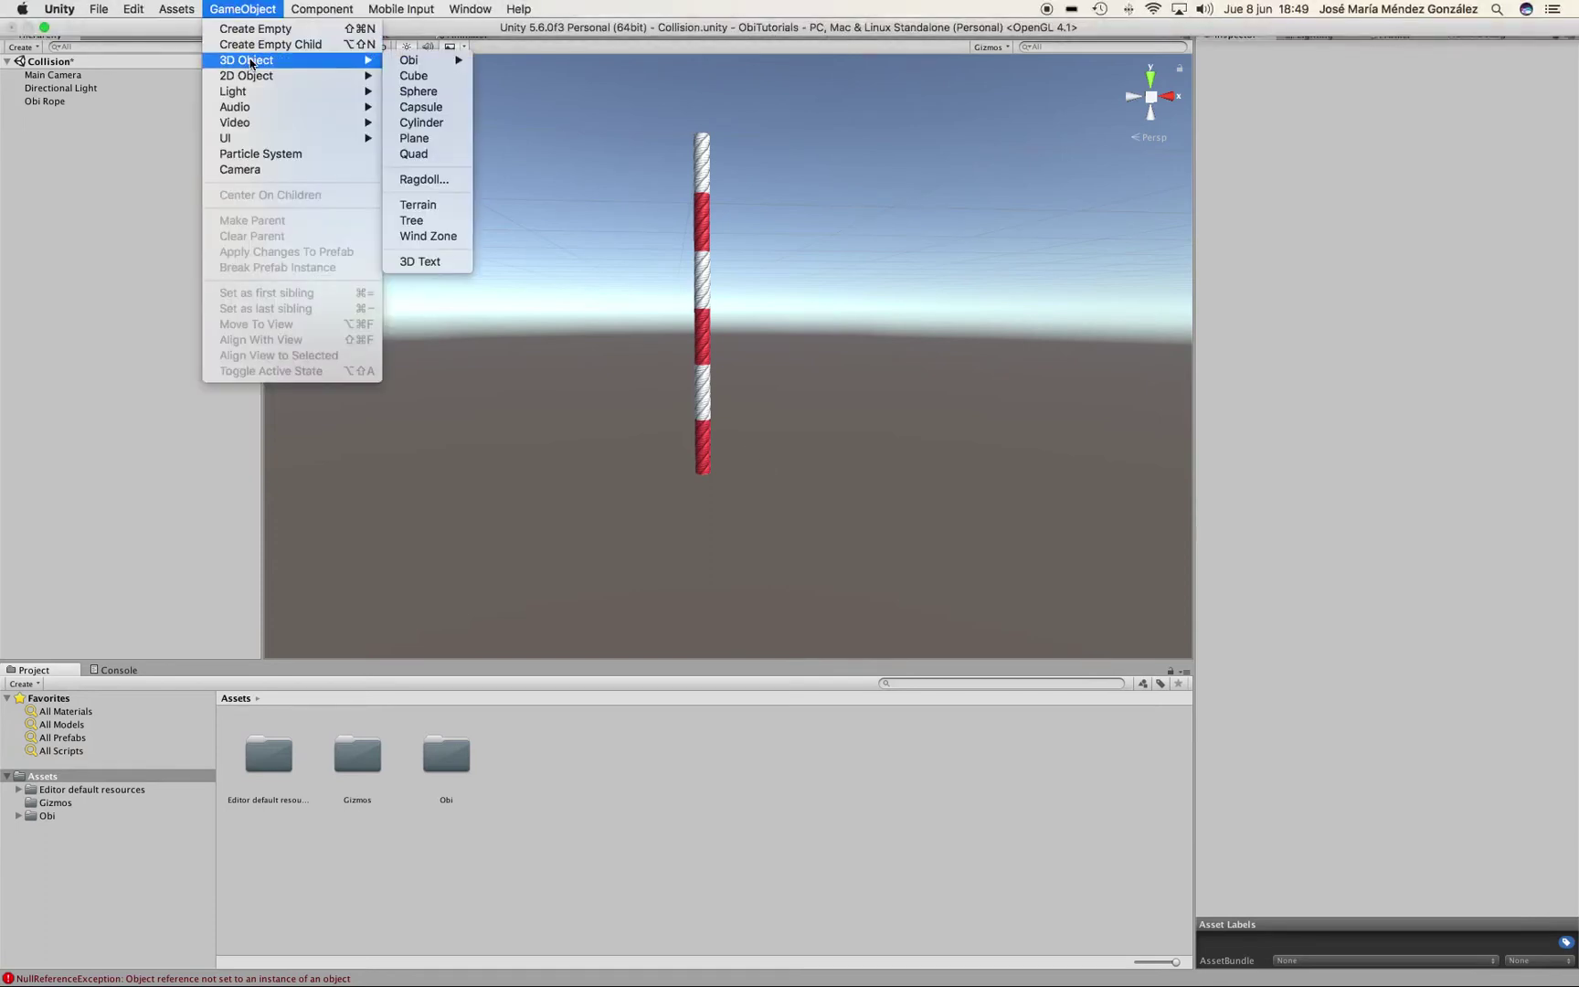
{"action": "left_click", "coordinate": [413, 77]}
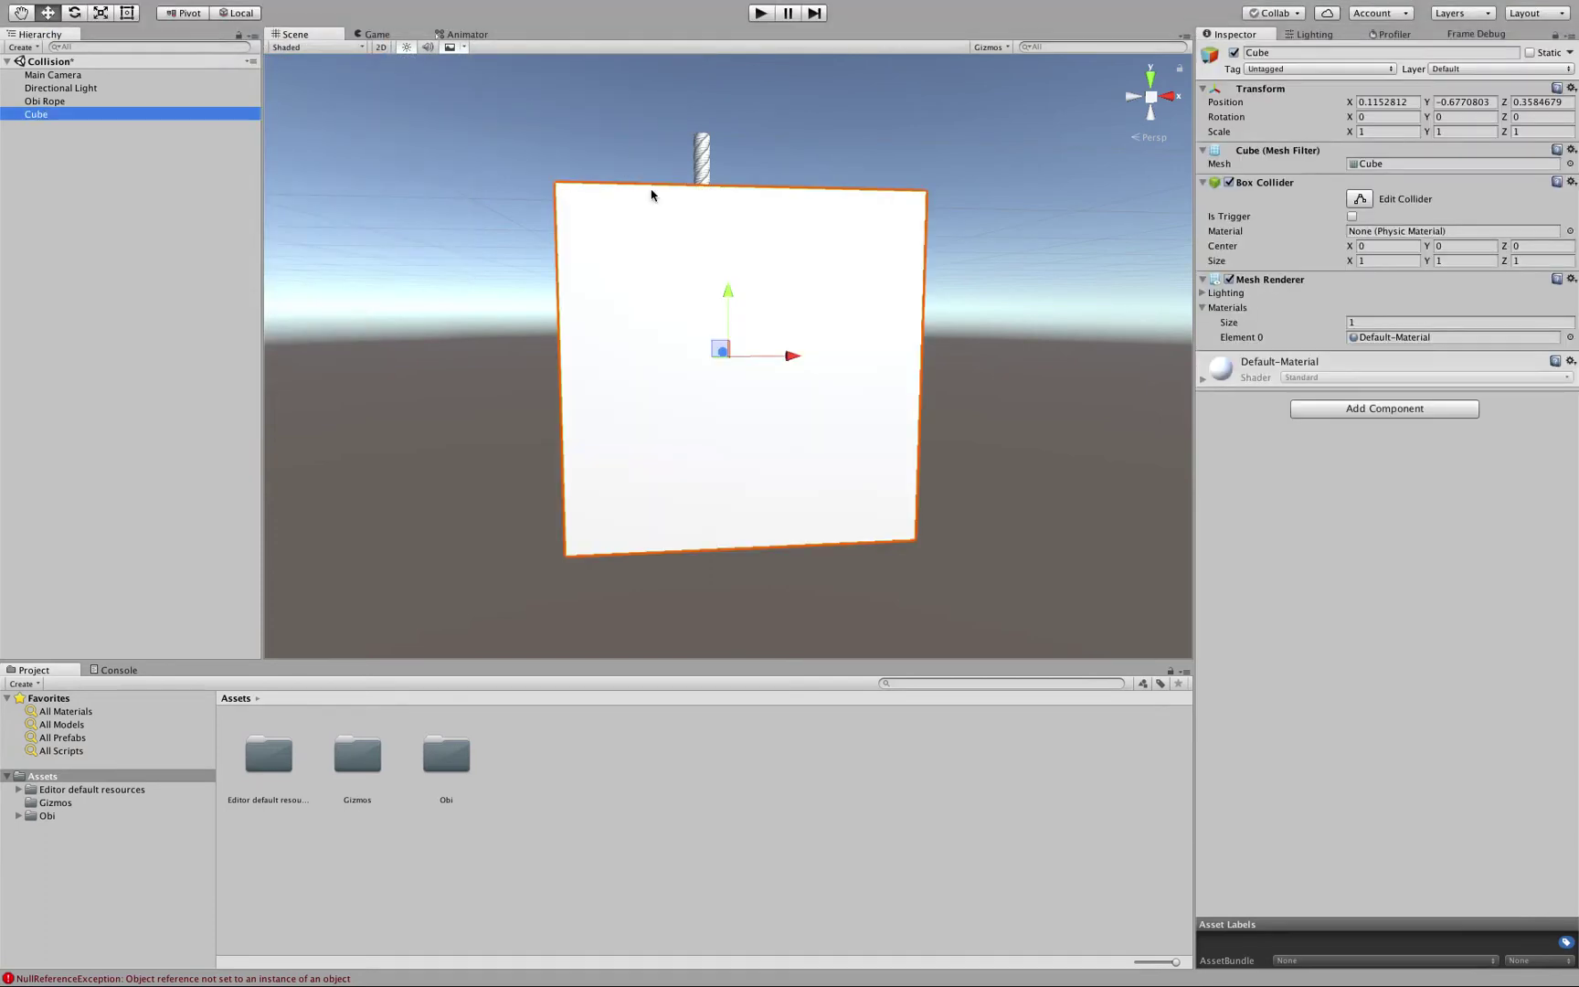
{"action": "left_click_drag", "start_coordinate": [712, 188], "coordinate": [716, 411]}
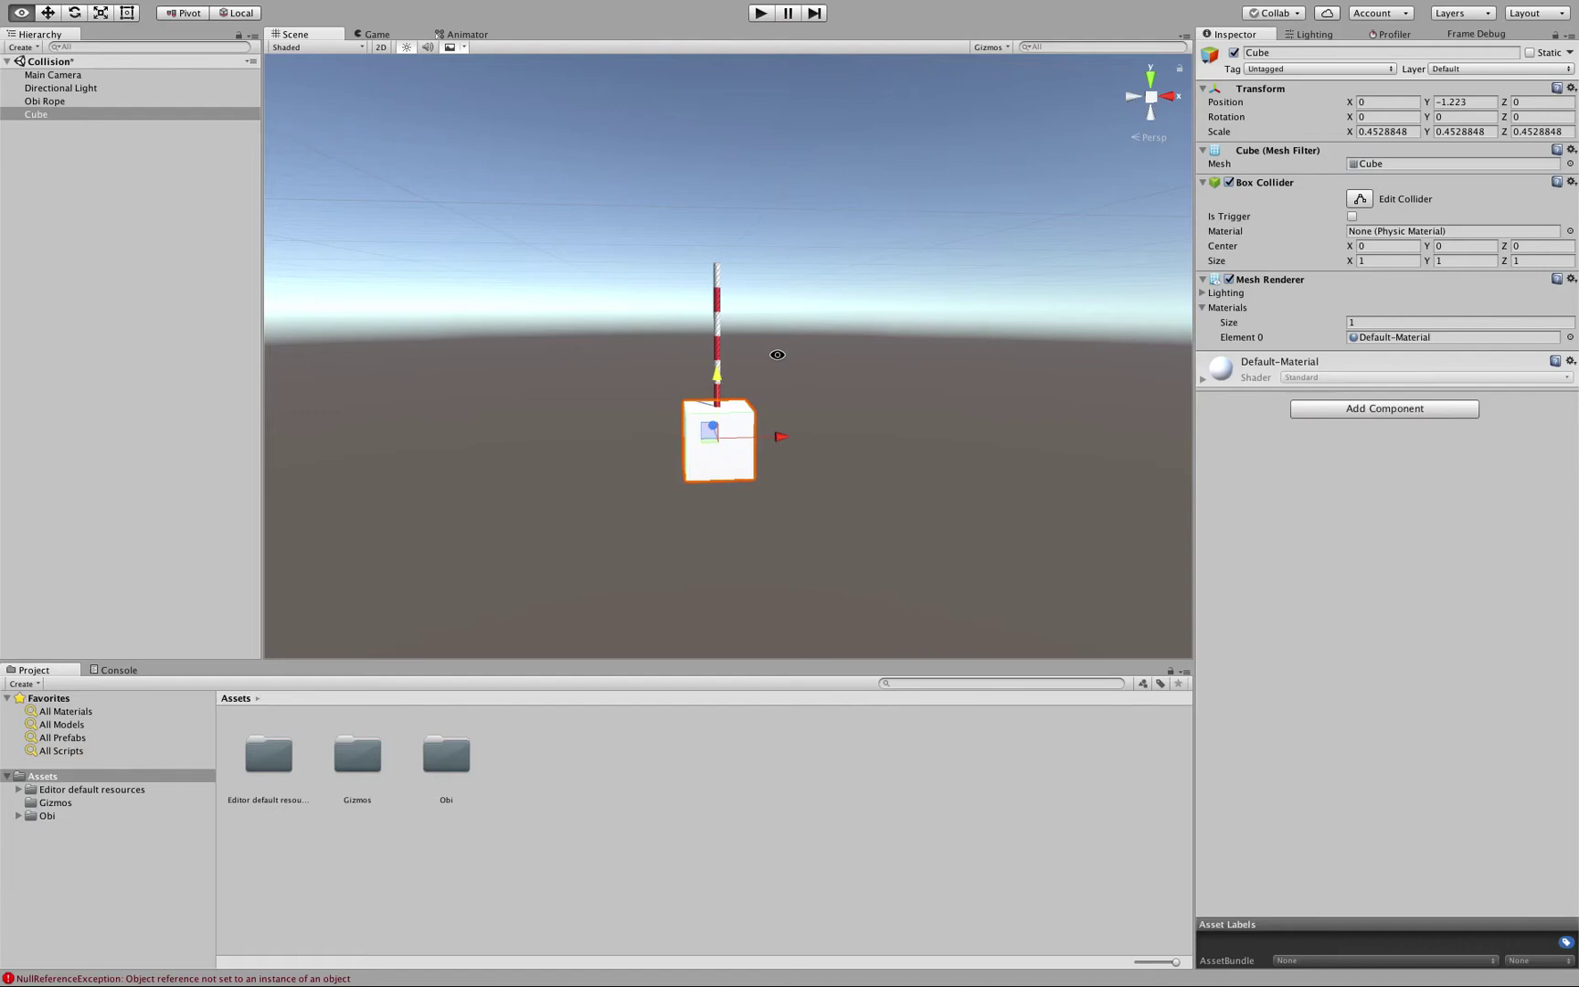
{"action": "left_click", "coordinate": [835, 386]}
{"action": "scroll", "coordinate": [830, 386], "scroll_direction": "up", "scroll_amount": 5}
{"action": "scroll", "coordinate": [837, 430], "scroll_direction": "down", "scroll_amount": 2}
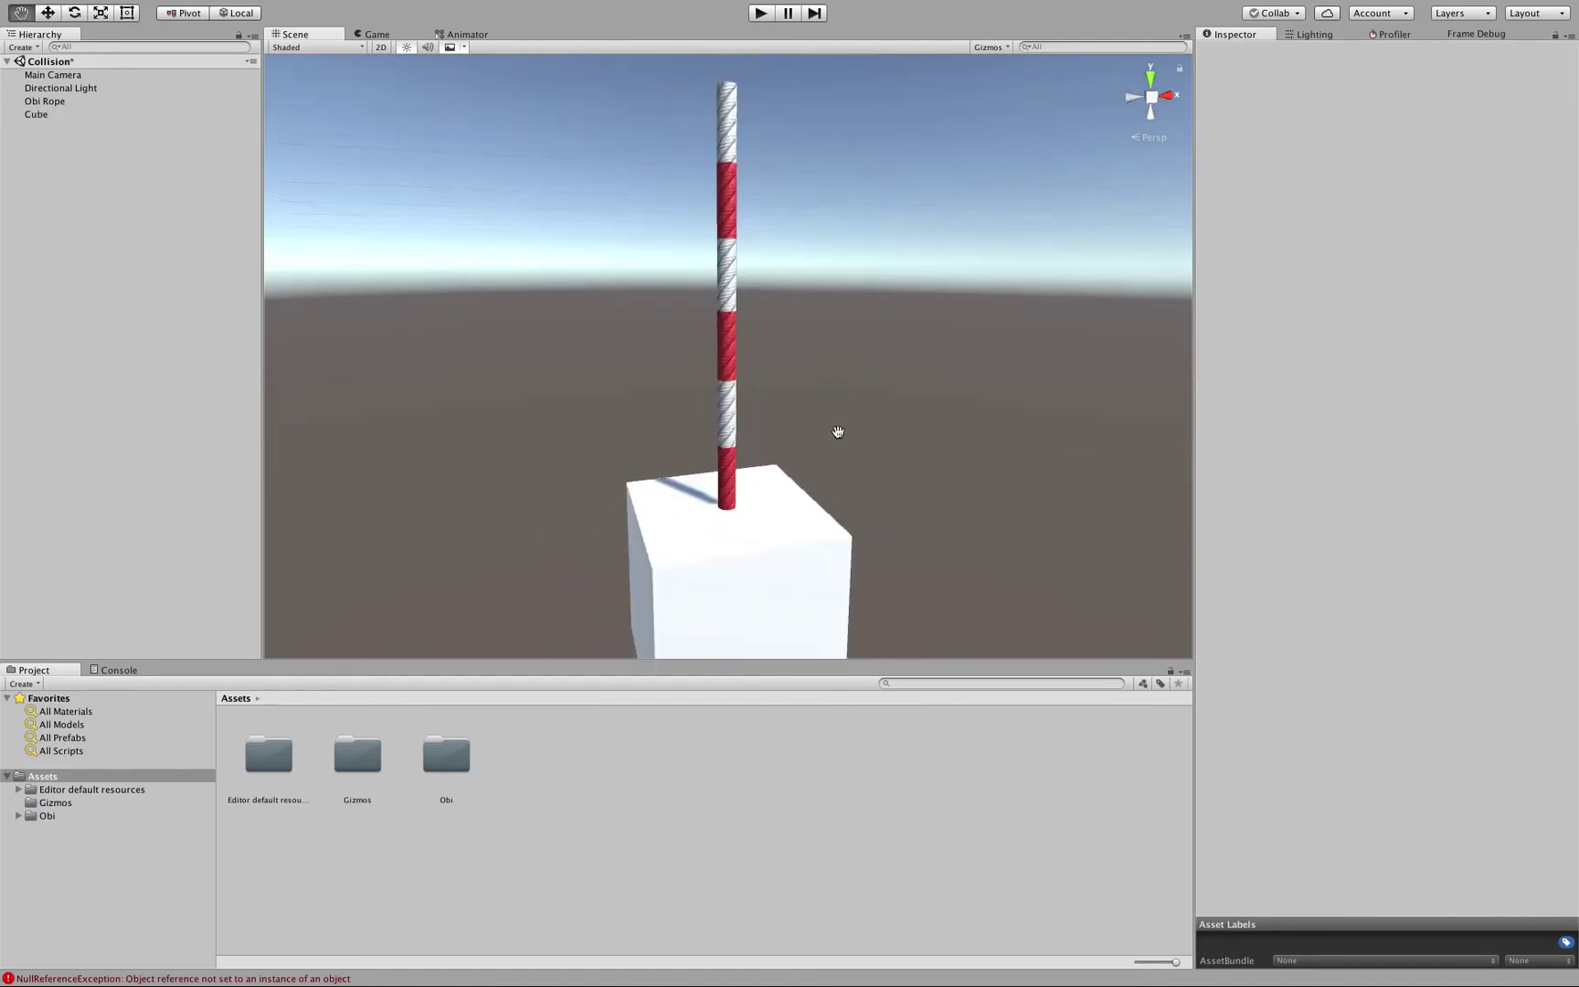
{"action": "left_click", "coordinate": [754, 539]}
- Add a Rigidbody to the cube, test it with a quick Play run, and reselect the Obi Rope
{"action": "left_click", "coordinate": [1324, 408]}
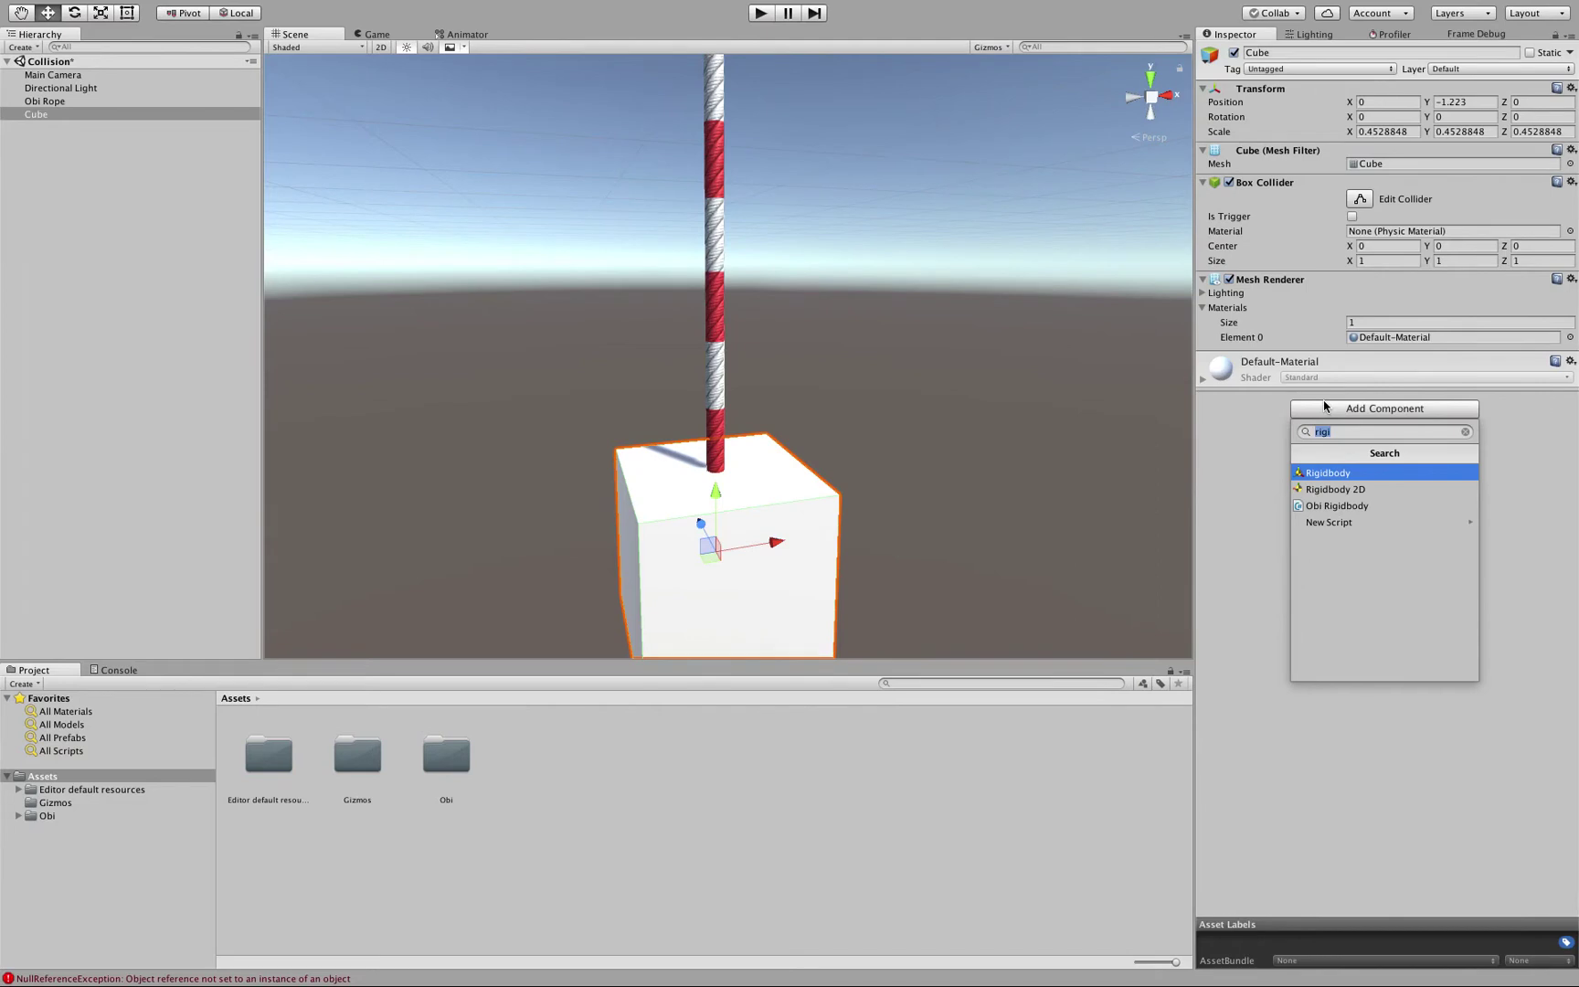
{"action": "key", "text": "Return"}
{"action": "middle_click_drag", "start_coordinate": [962, 362], "coordinate": [785, 308]}
{"action": "left_click", "coordinate": [762, 14]}
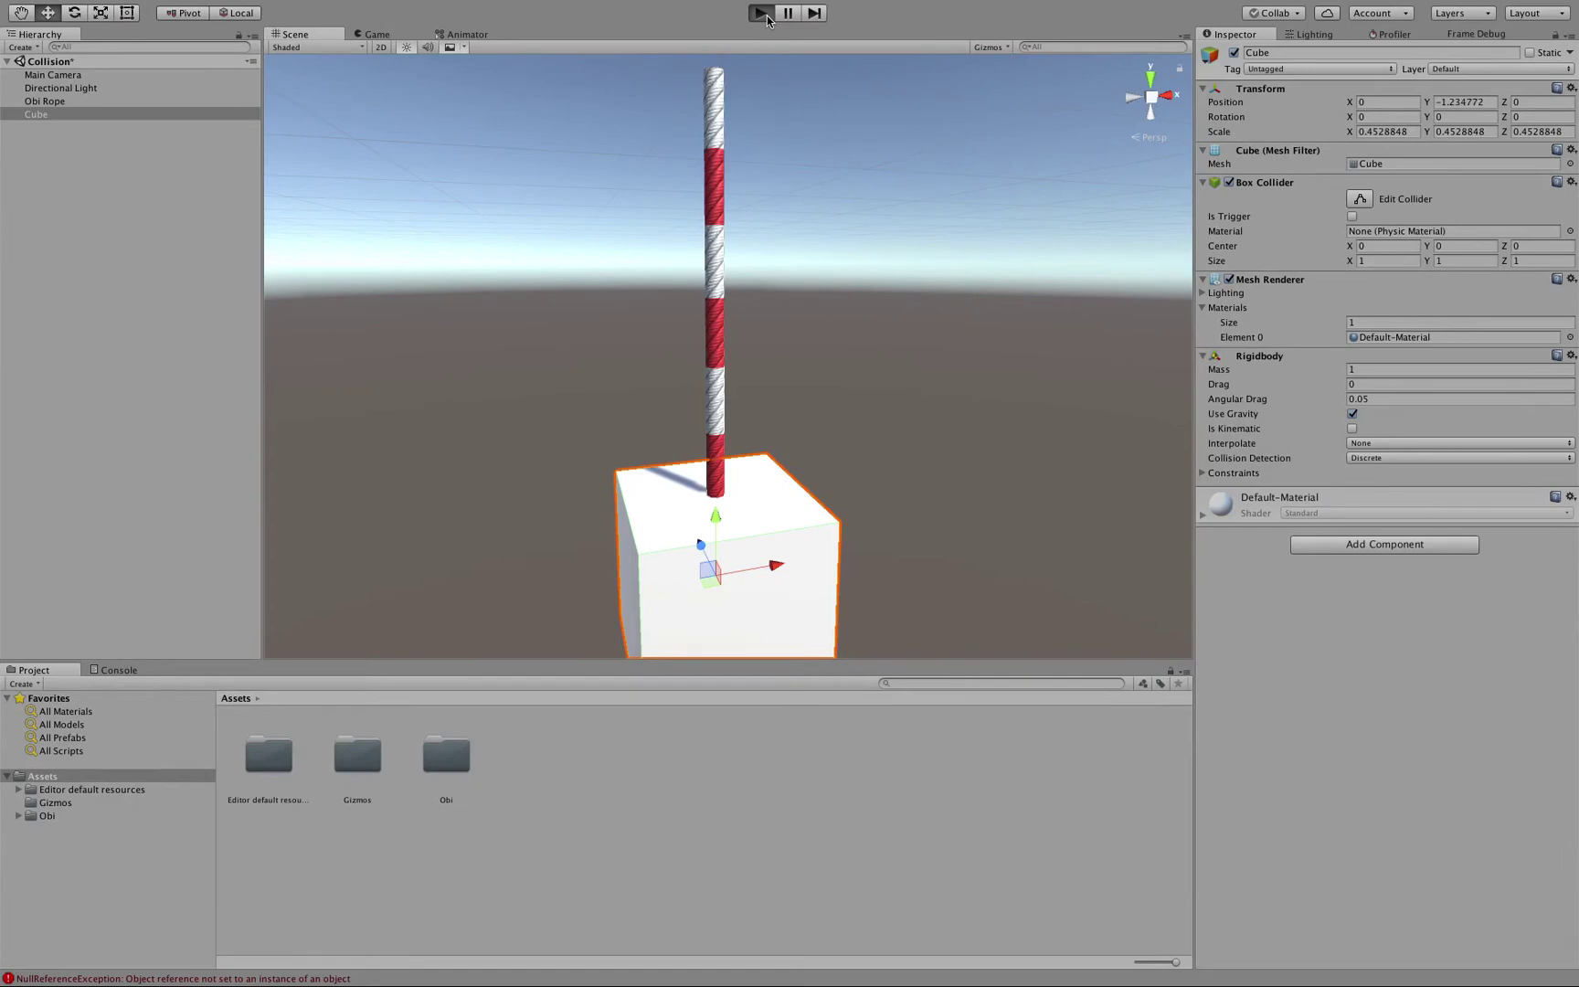
{"action": "left_click", "coordinate": [762, 13]}
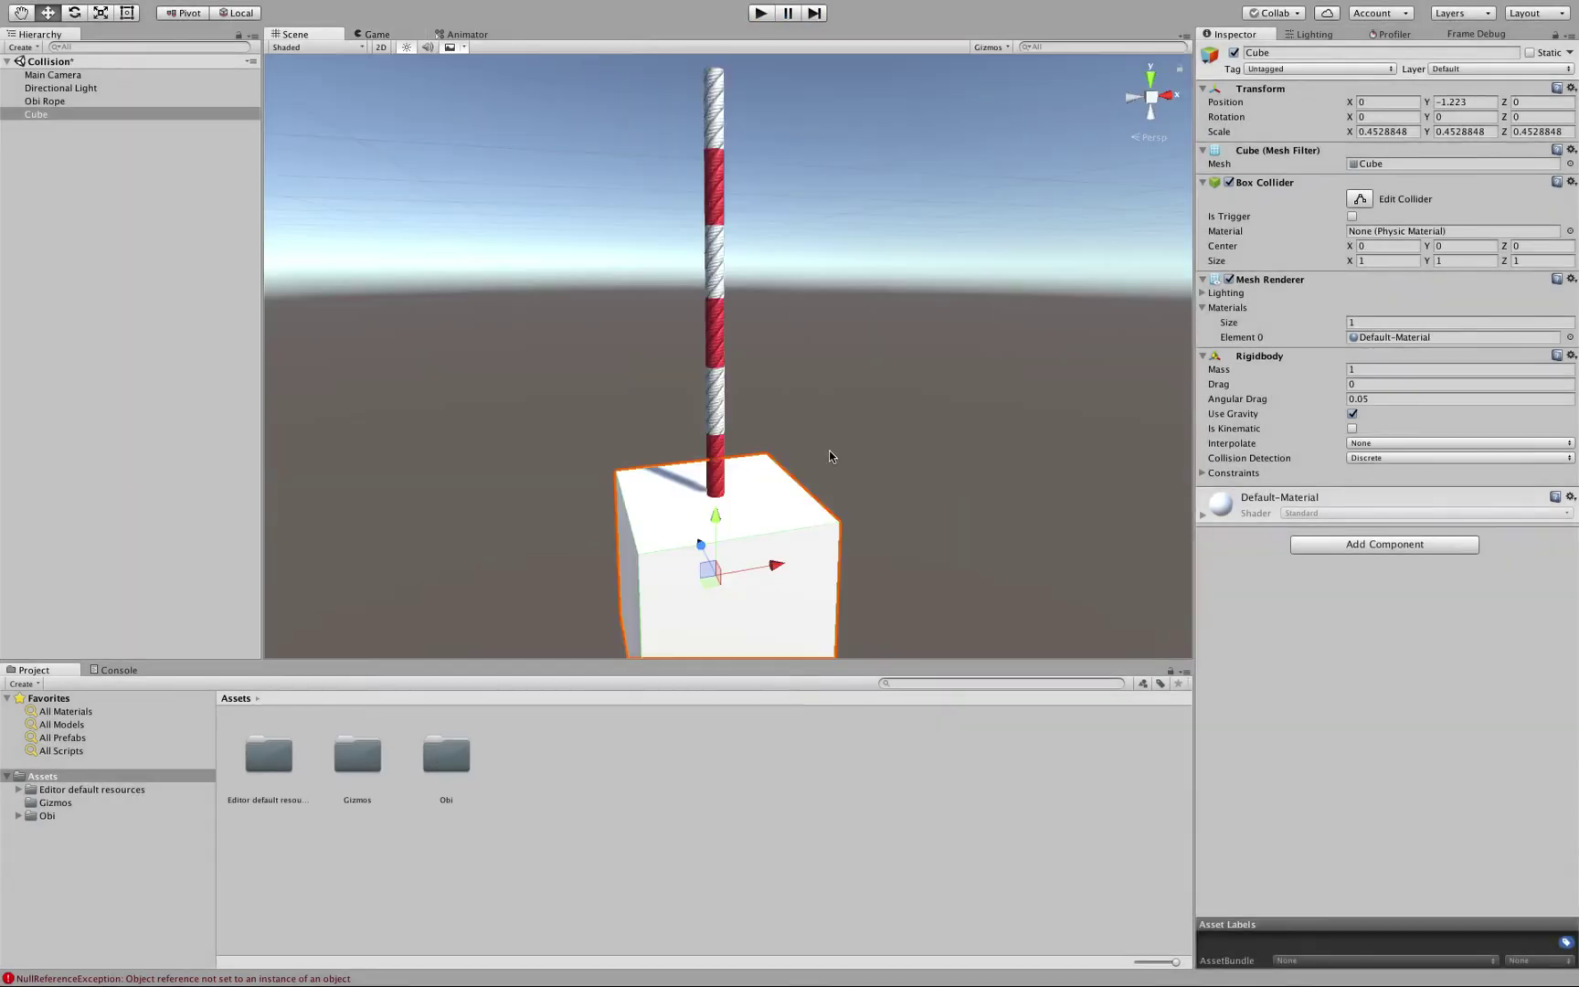
{"action": "mouse_move", "coordinate": [879, 508]}
{"action": "middle_mouse_down"}
{"action": "mouse_move", "coordinate": [881, 482]}
{"action": "mouse_move", "coordinate": [874, 494]}
{"action": "middle_mouse_up"}
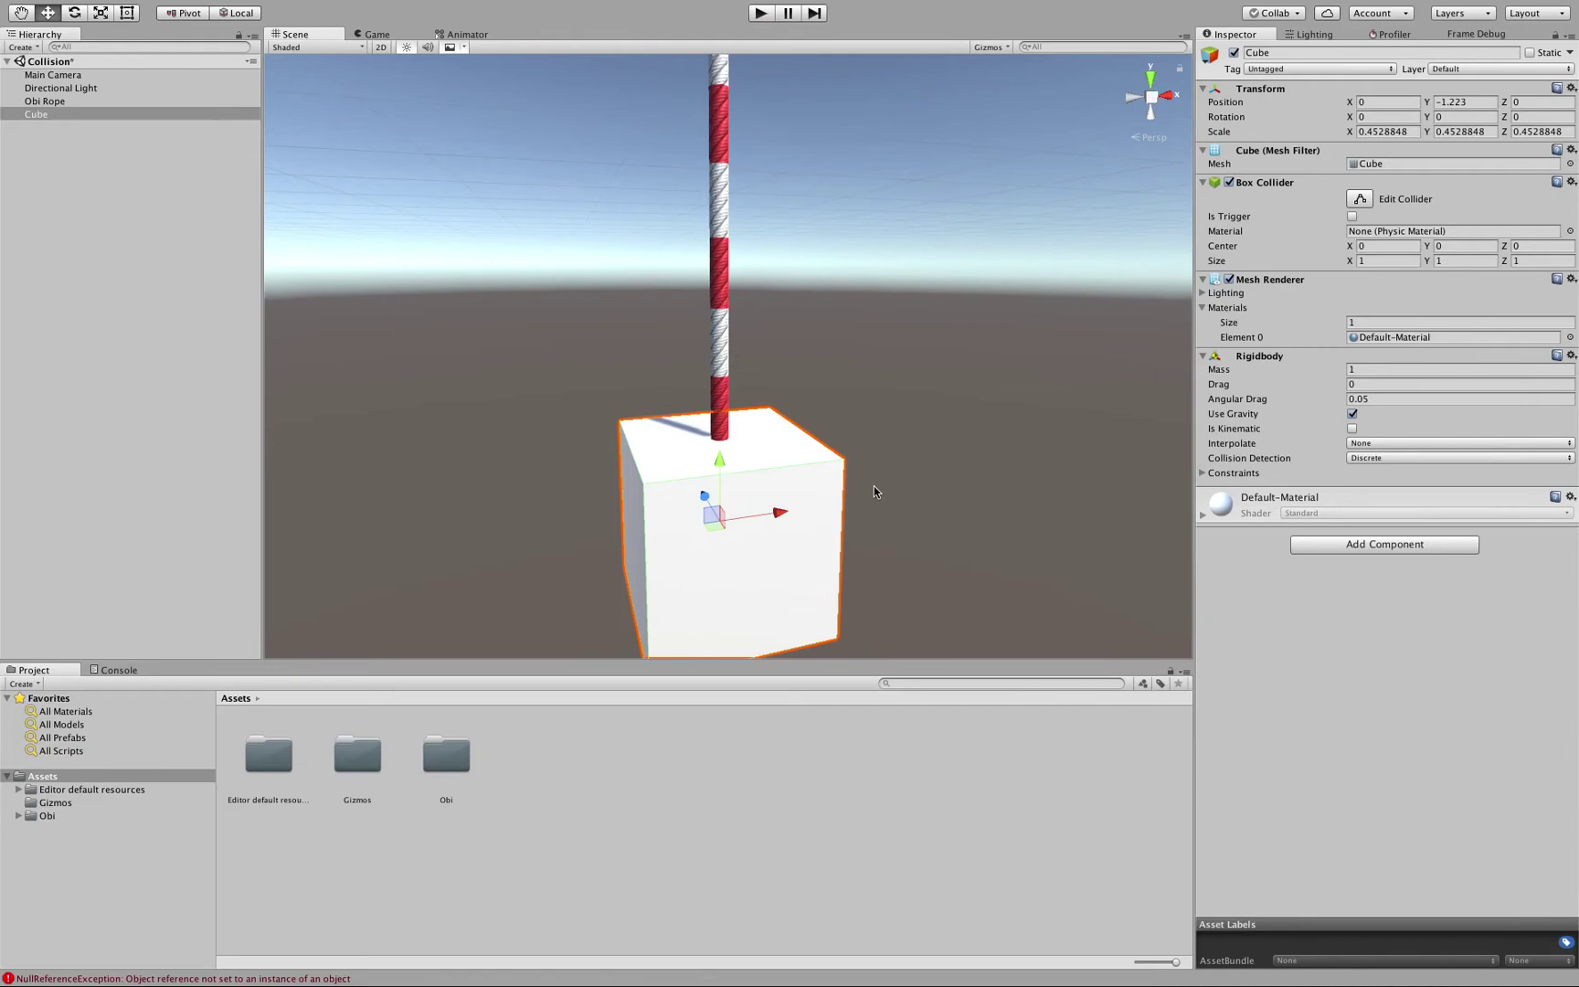
{"action": "left_click", "coordinate": [720, 347]}
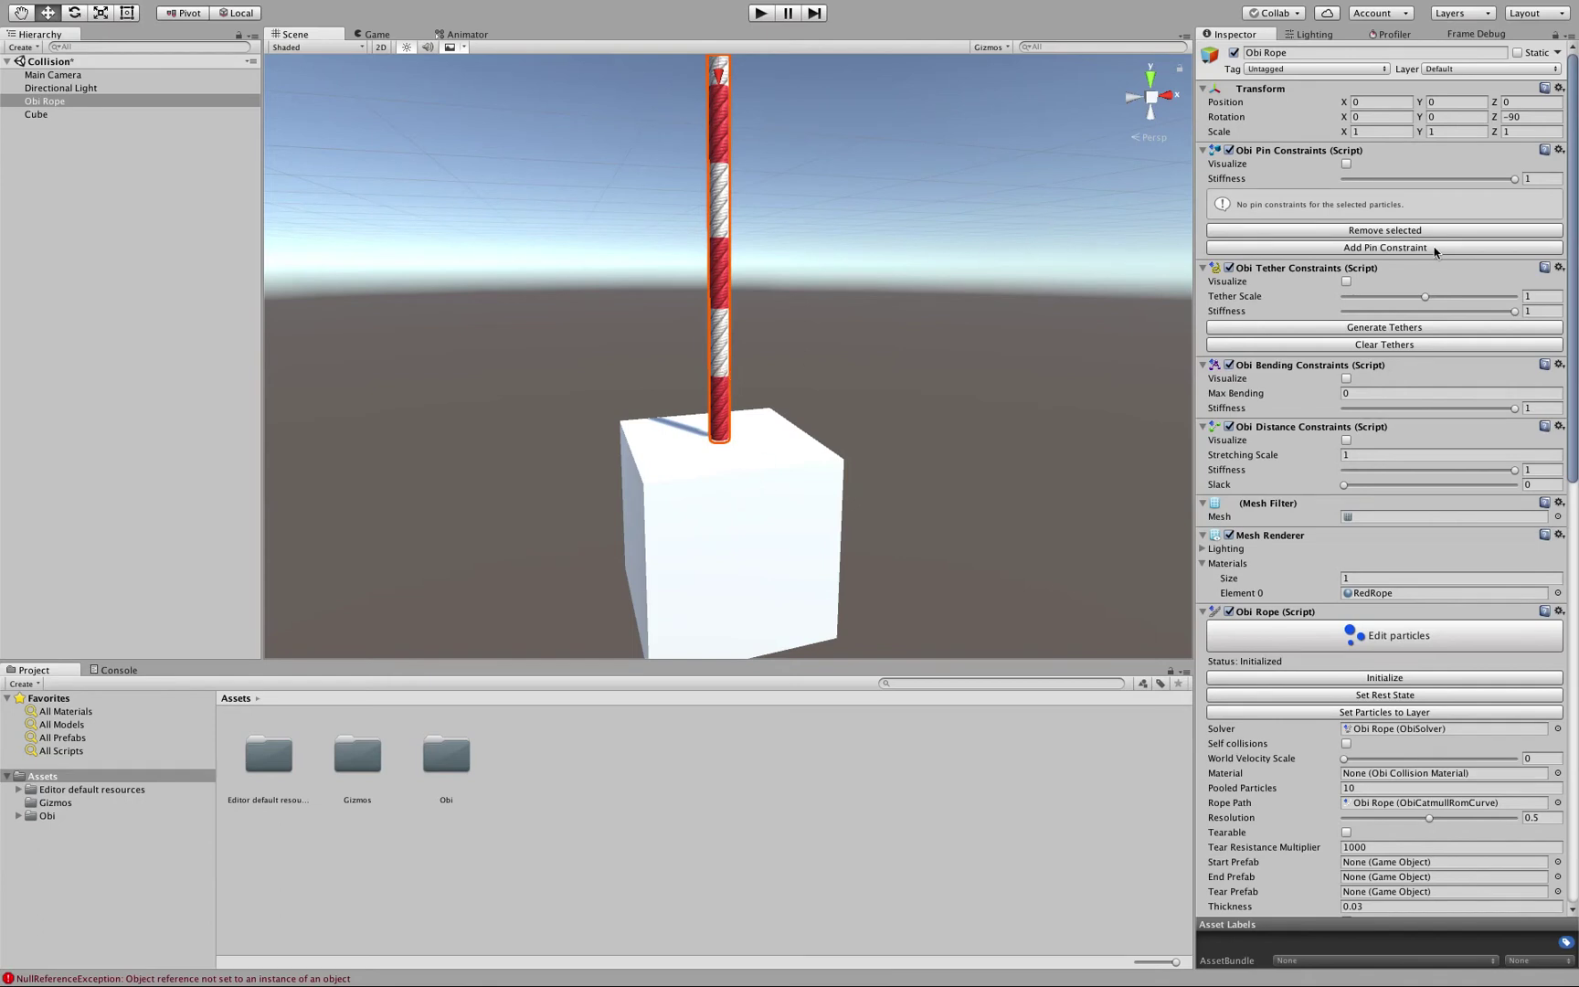
- Pin the rope's bottom particle to the Cube's Box Collider, then enter play mode
{"action": "left_click", "coordinate": [1314, 640]}
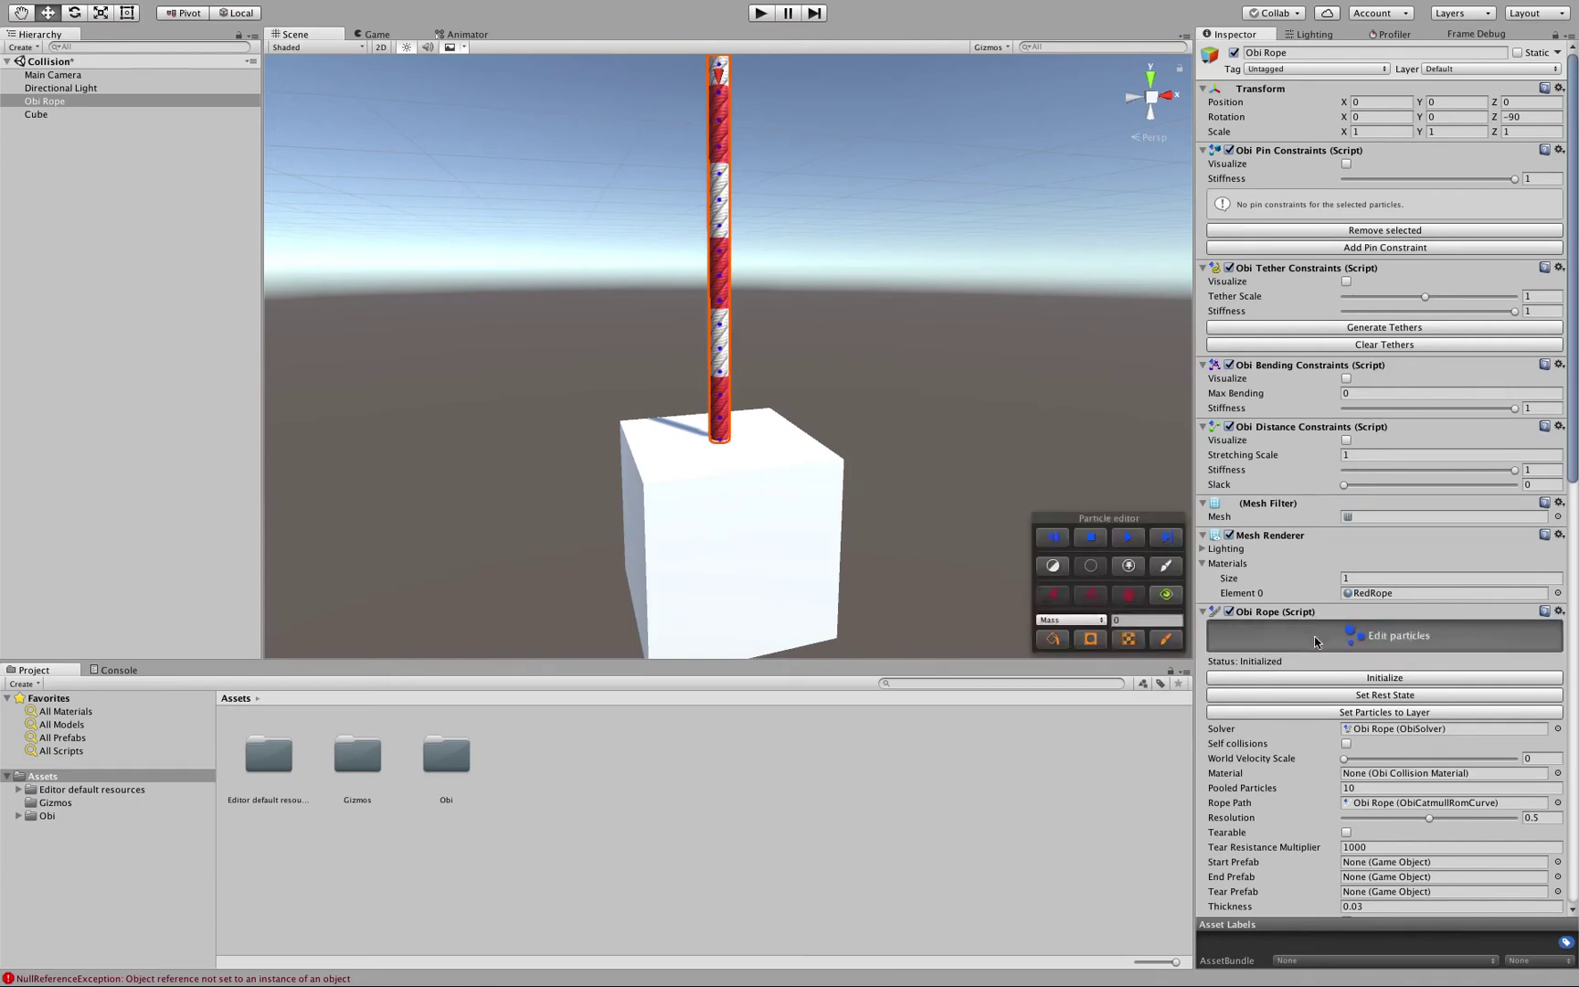
{"action": "left_click", "coordinate": [720, 444]}
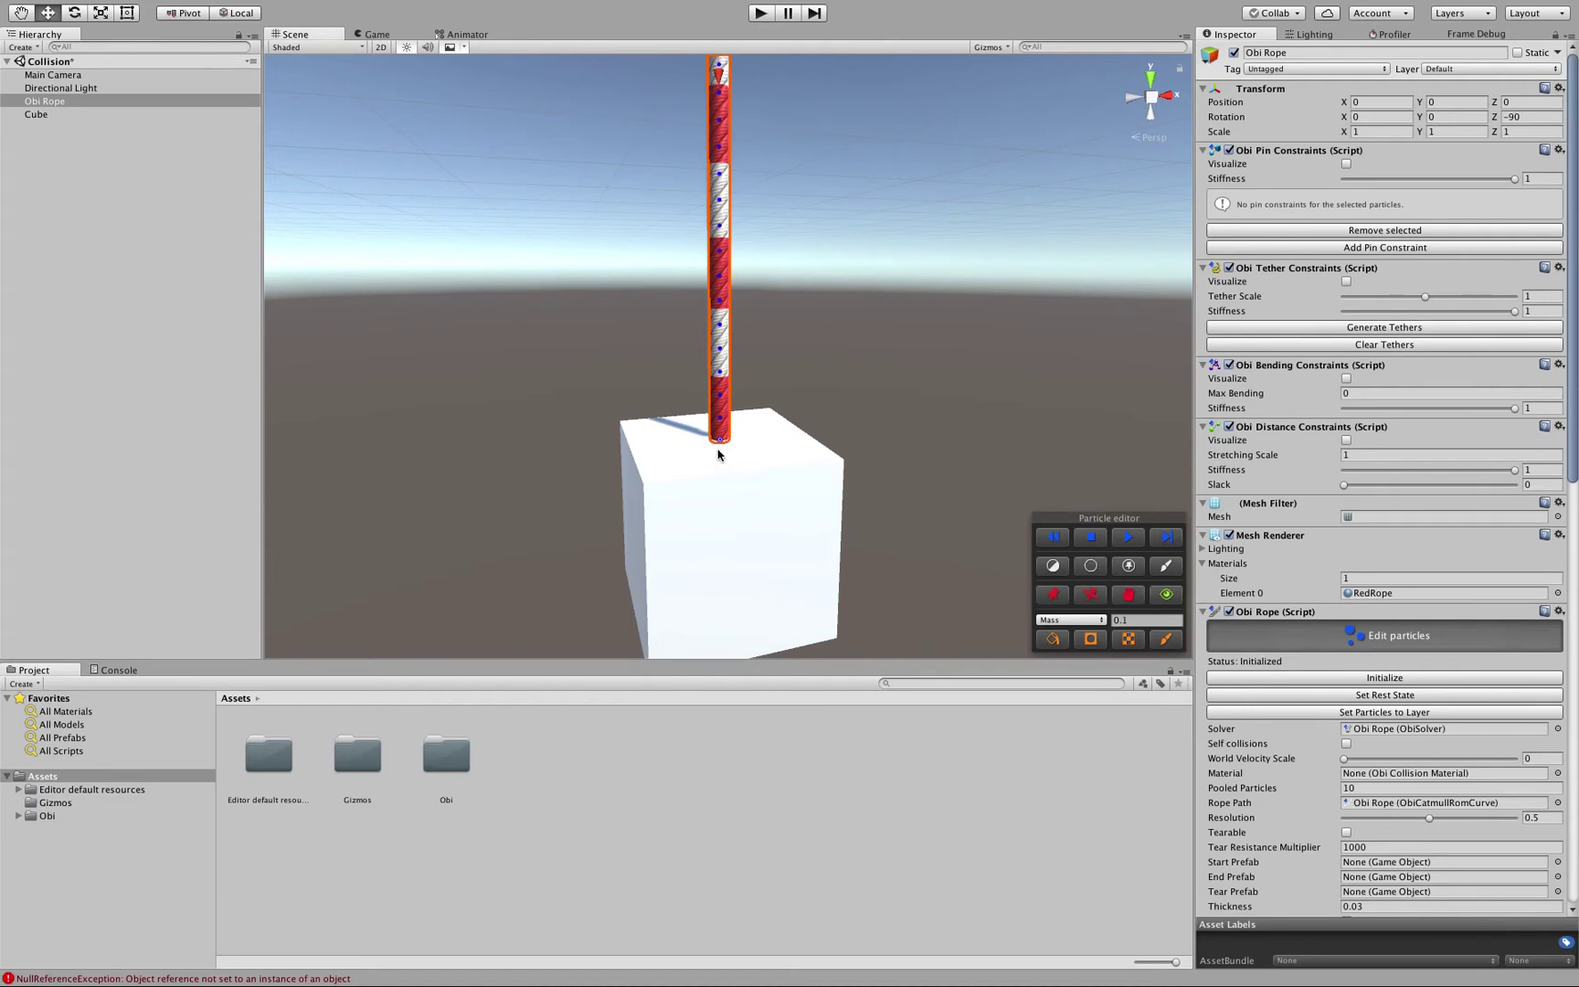
{"action": "left_click", "coordinate": [1350, 247]}
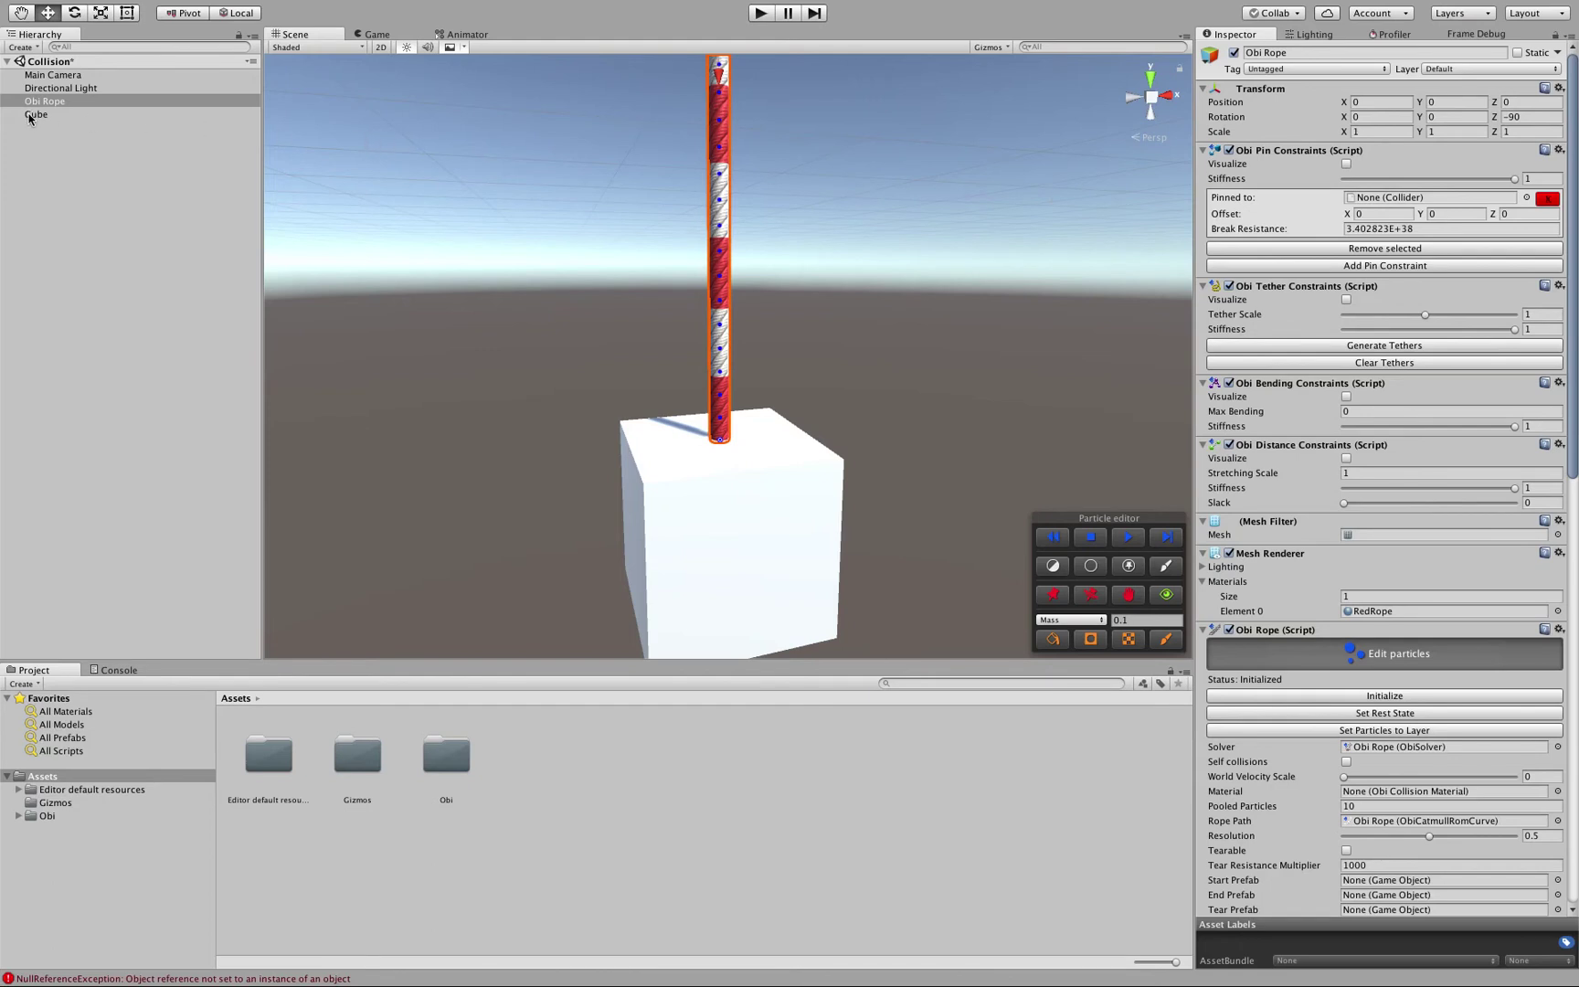
{"action": "left_click_drag", "start_coordinate": [30, 118], "coordinate": [1386, 198]}
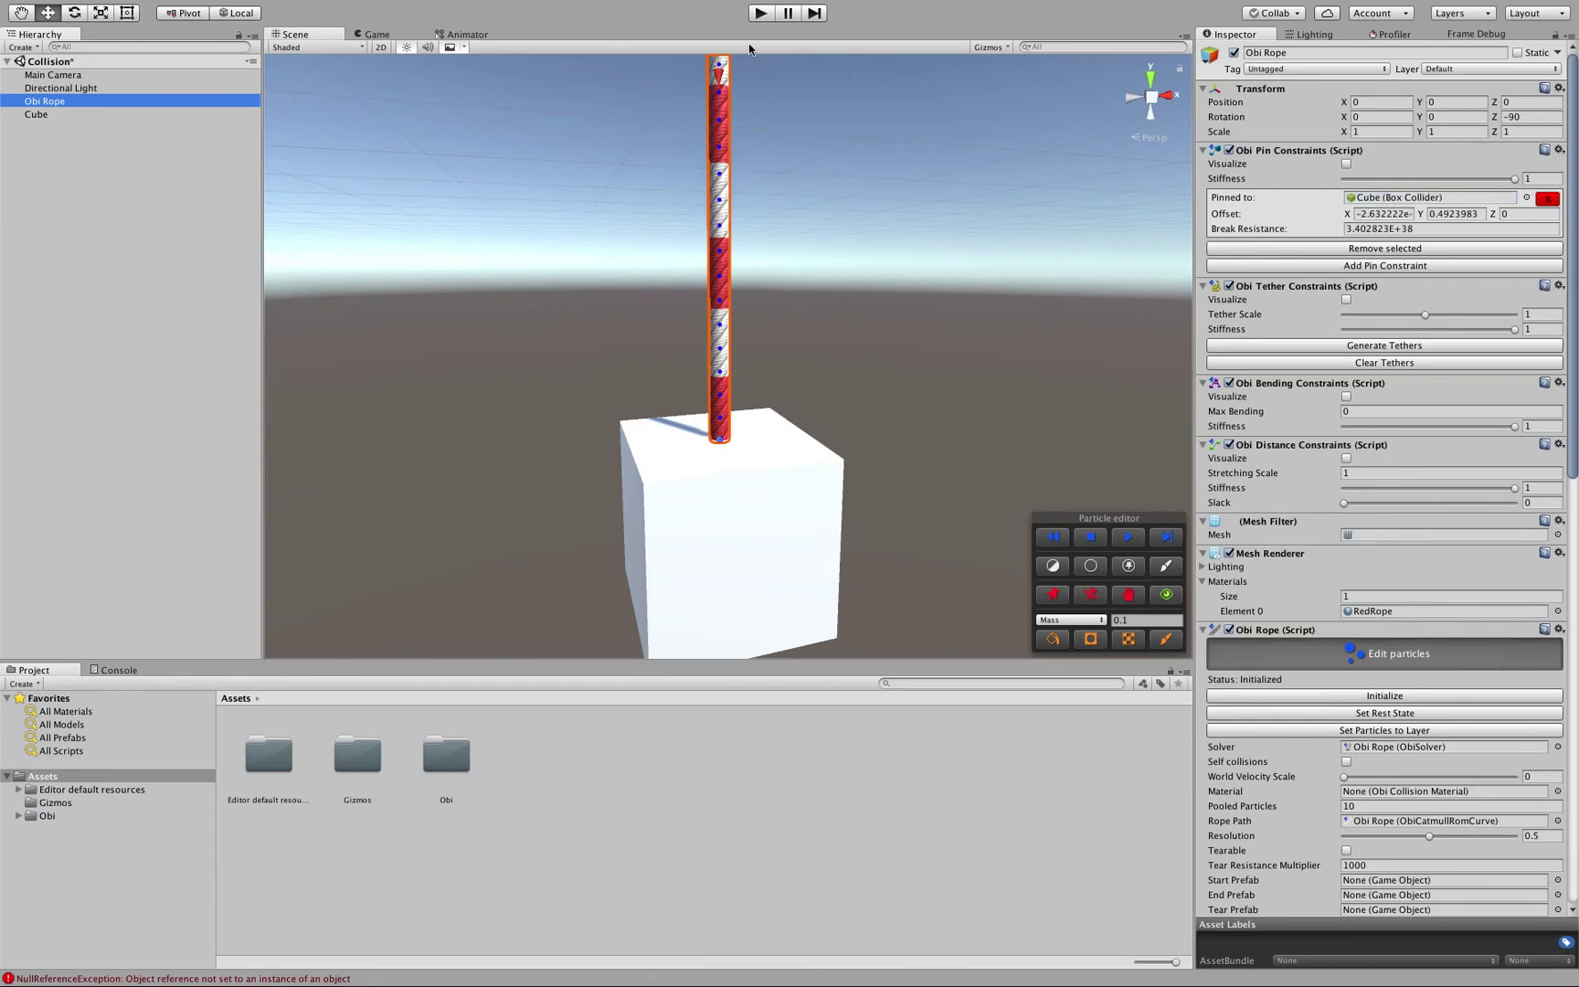
{"action": "left_click", "coordinate": [761, 14]}
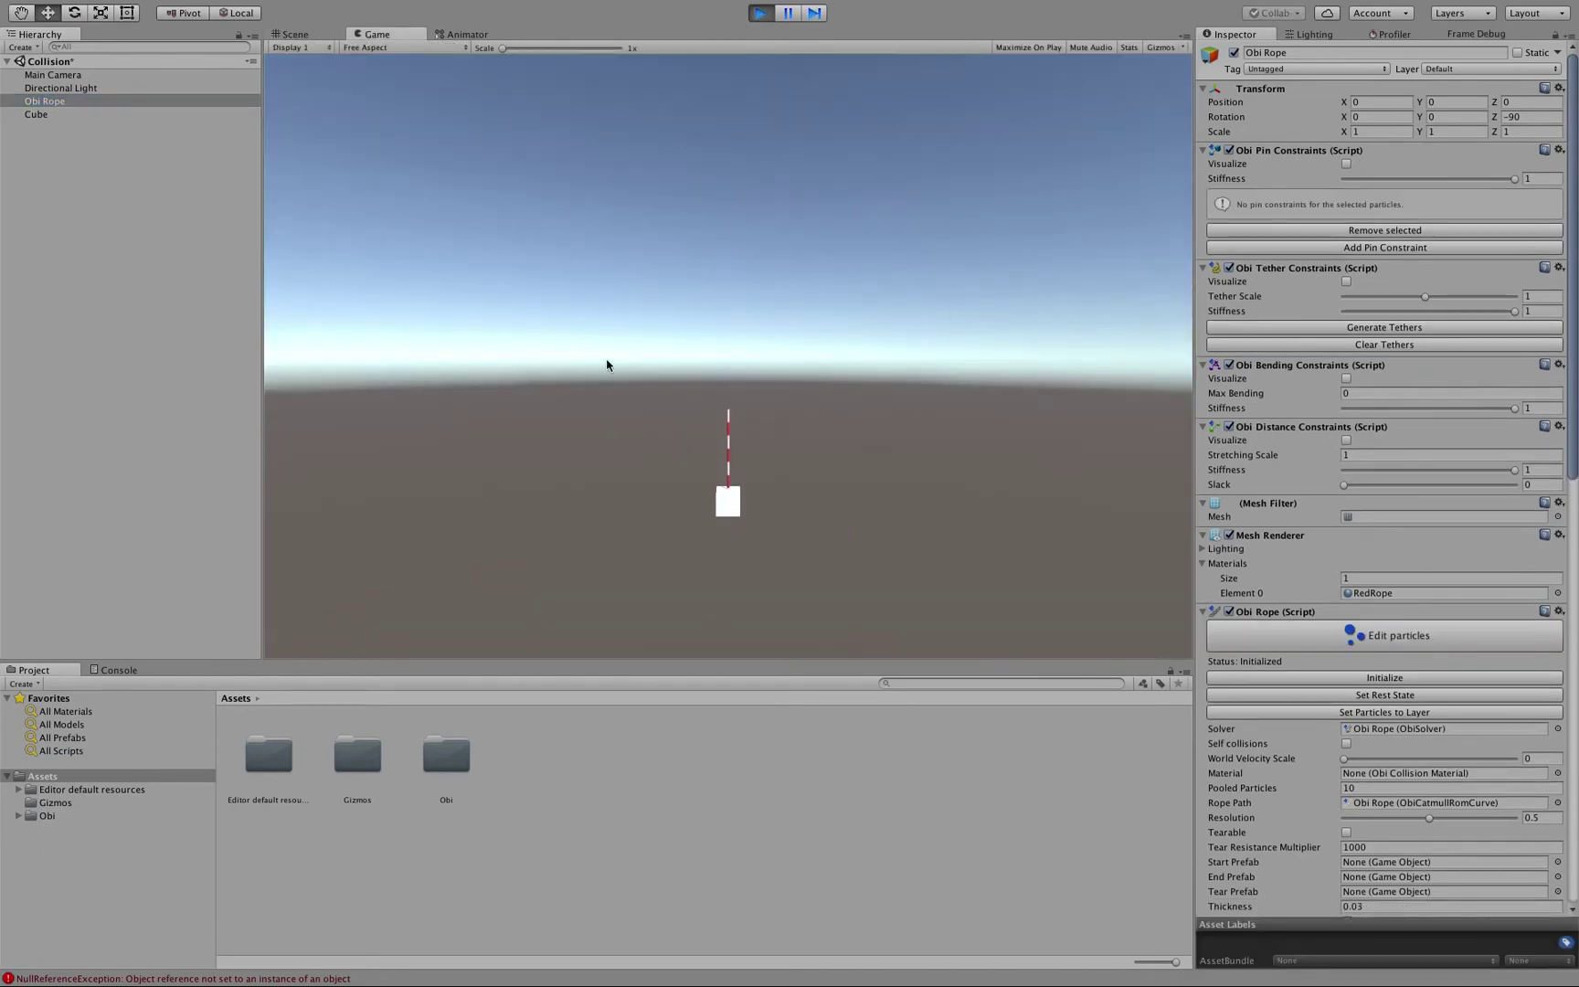
- In the Scene view, drag the rope's top sideways to swing it, then exit play mode
{"action": "key", "text": "super+1"}
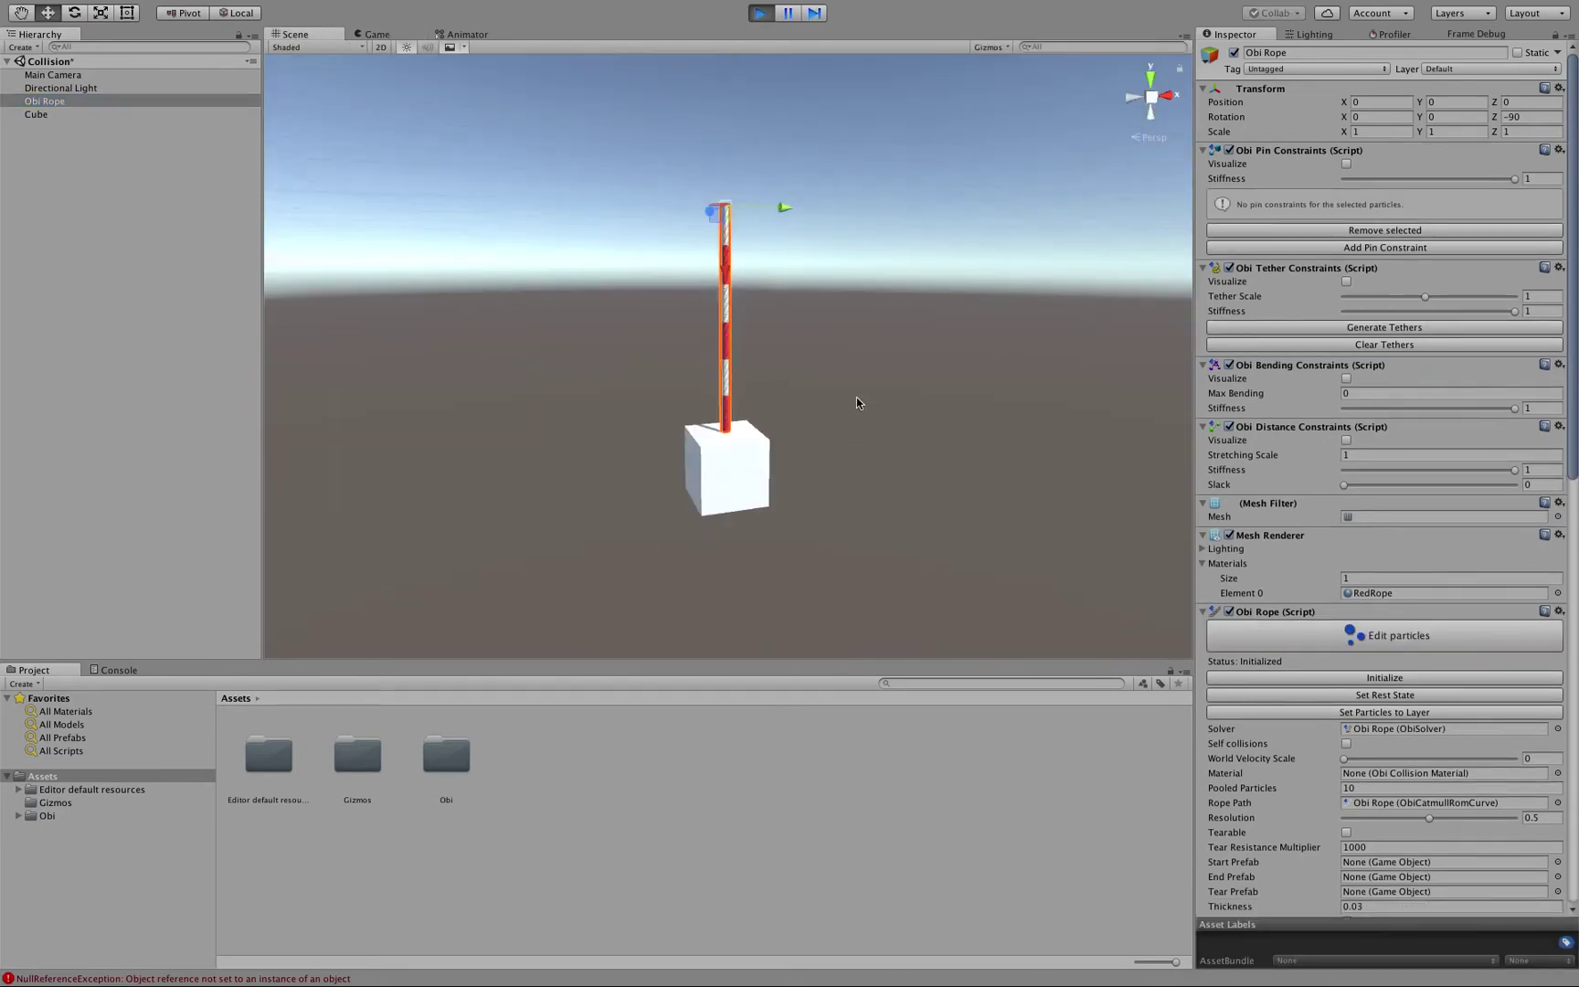
{"action": "left_click_drag", "start_coordinate": [714, 216], "coordinate": [732, 262]}
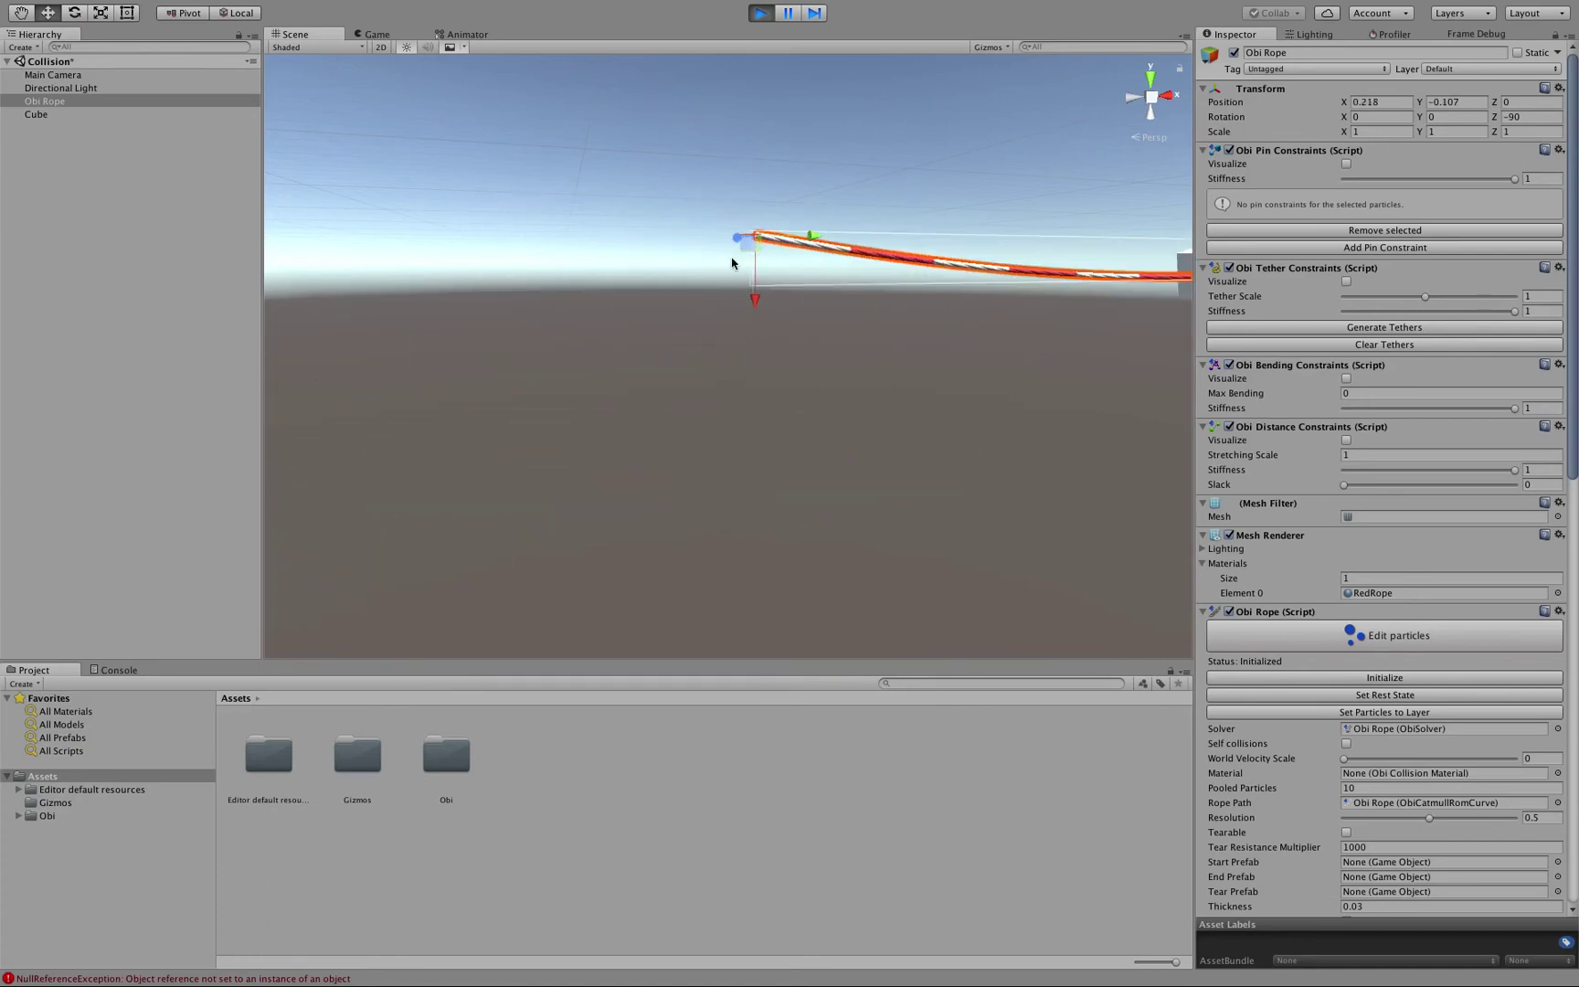
{"action": "left_click", "coordinate": [760, 13]}
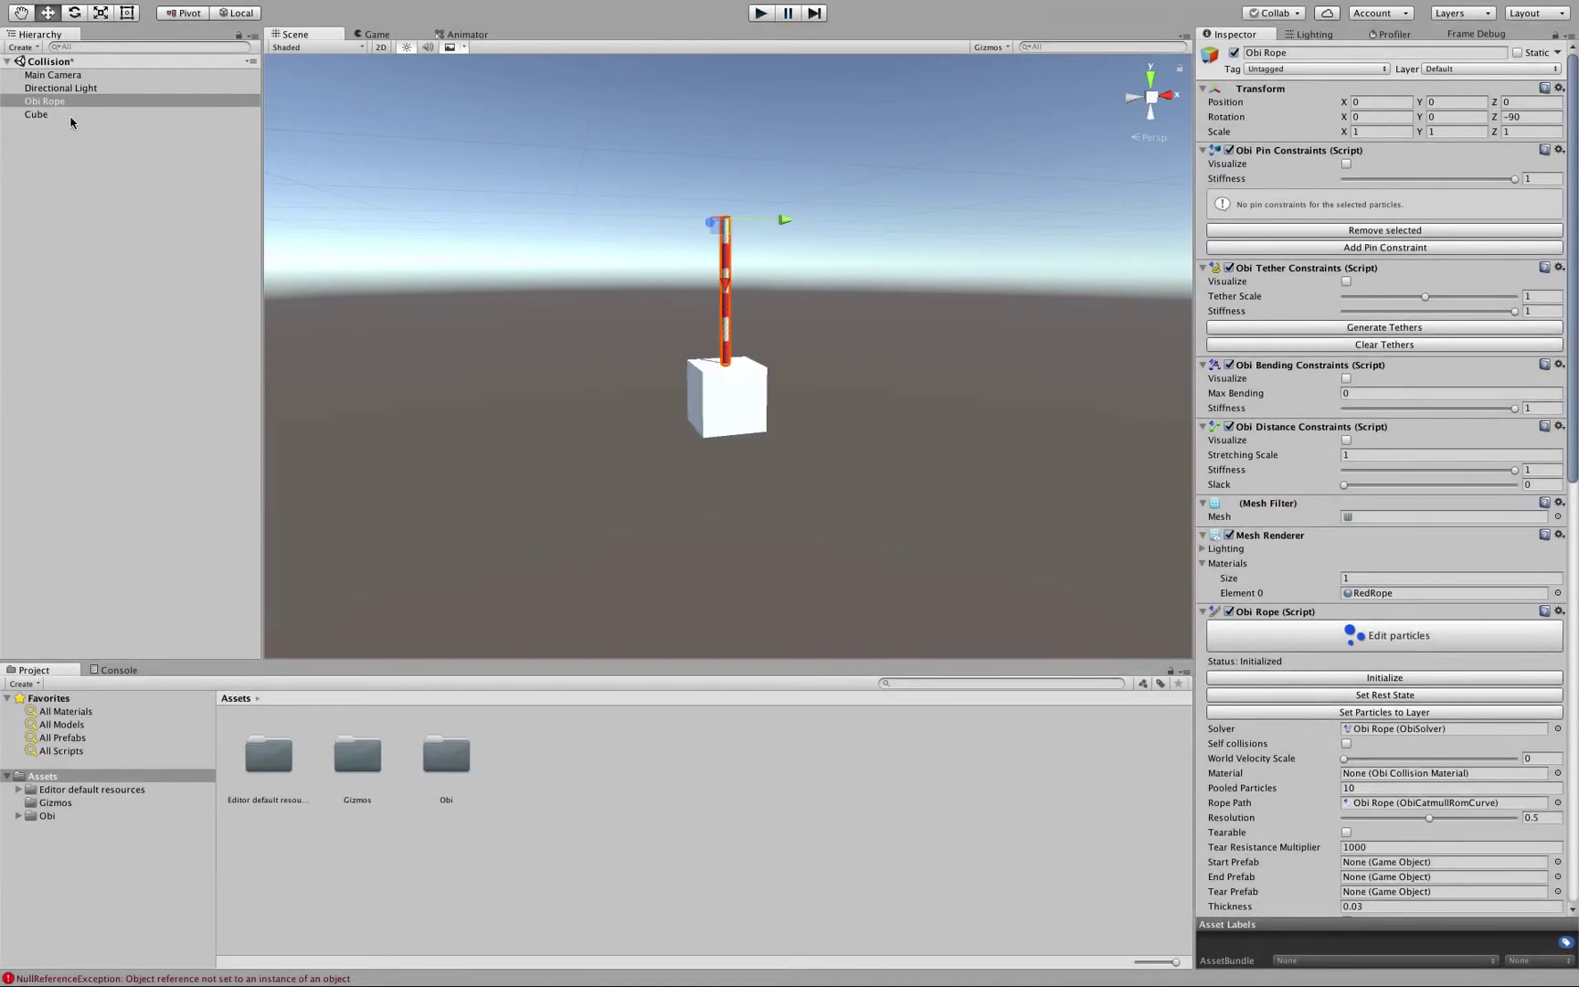
- Raise the Obi Solver's Distance Constraint Parameters iterations to 10
{"action": "scroll", "coordinate": [1261, 562], "scroll_direction": "down", "scroll_amount": 10}
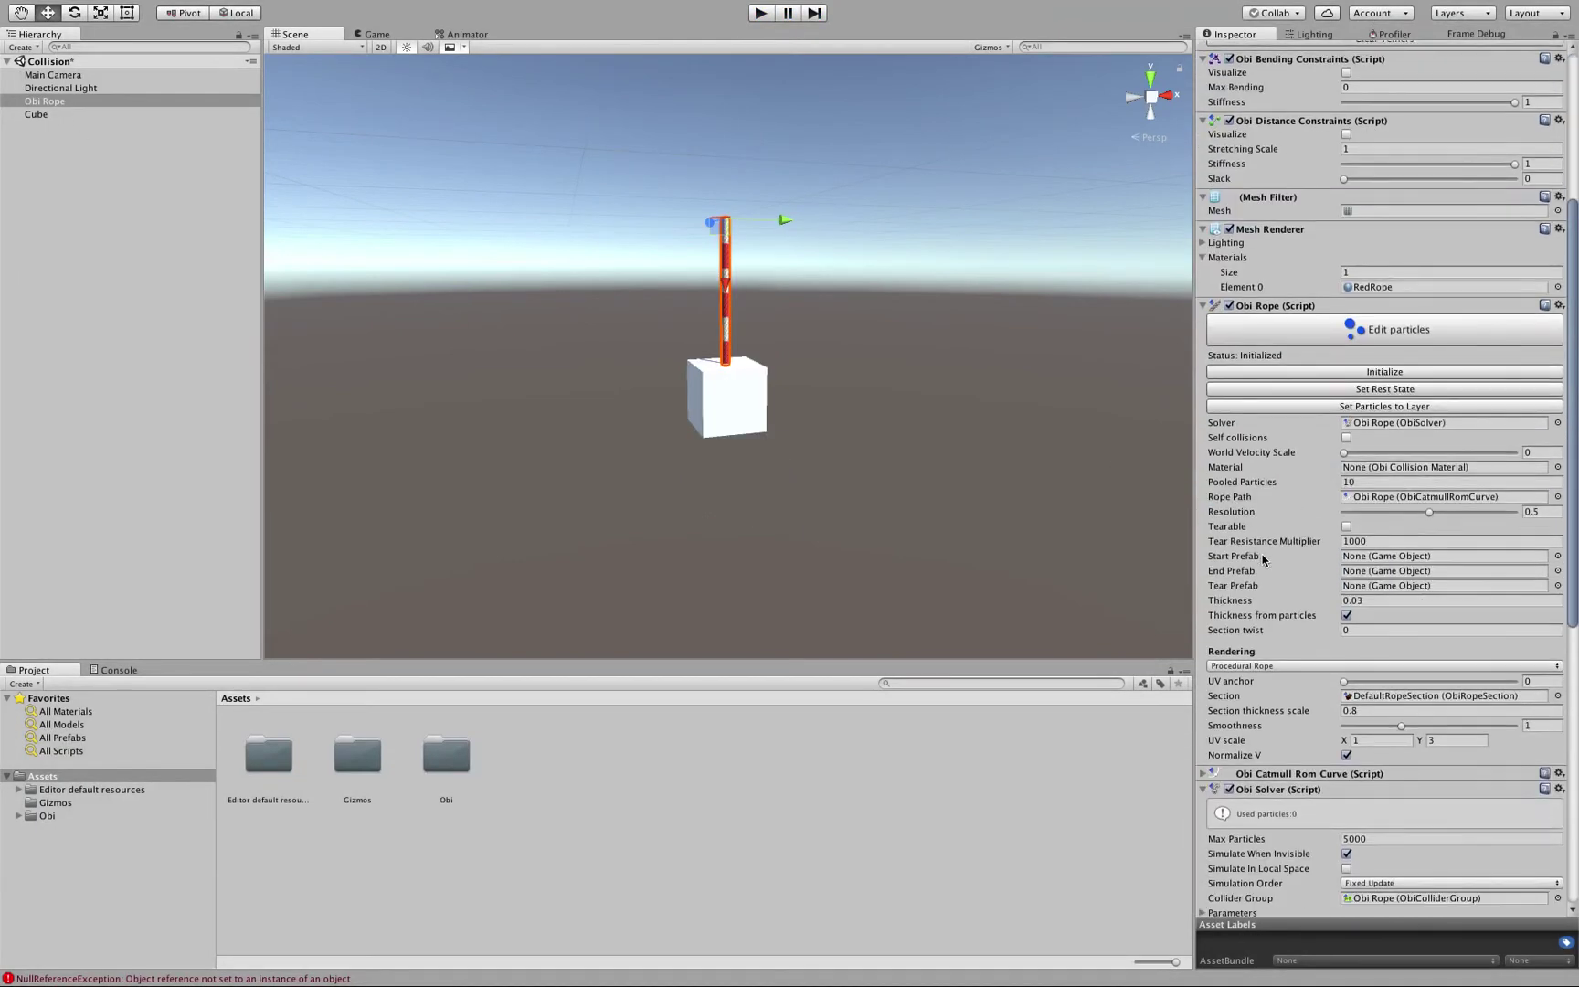
{"action": "scroll", "coordinate": [1264, 560], "scroll_direction": "down", "scroll_amount": 1}
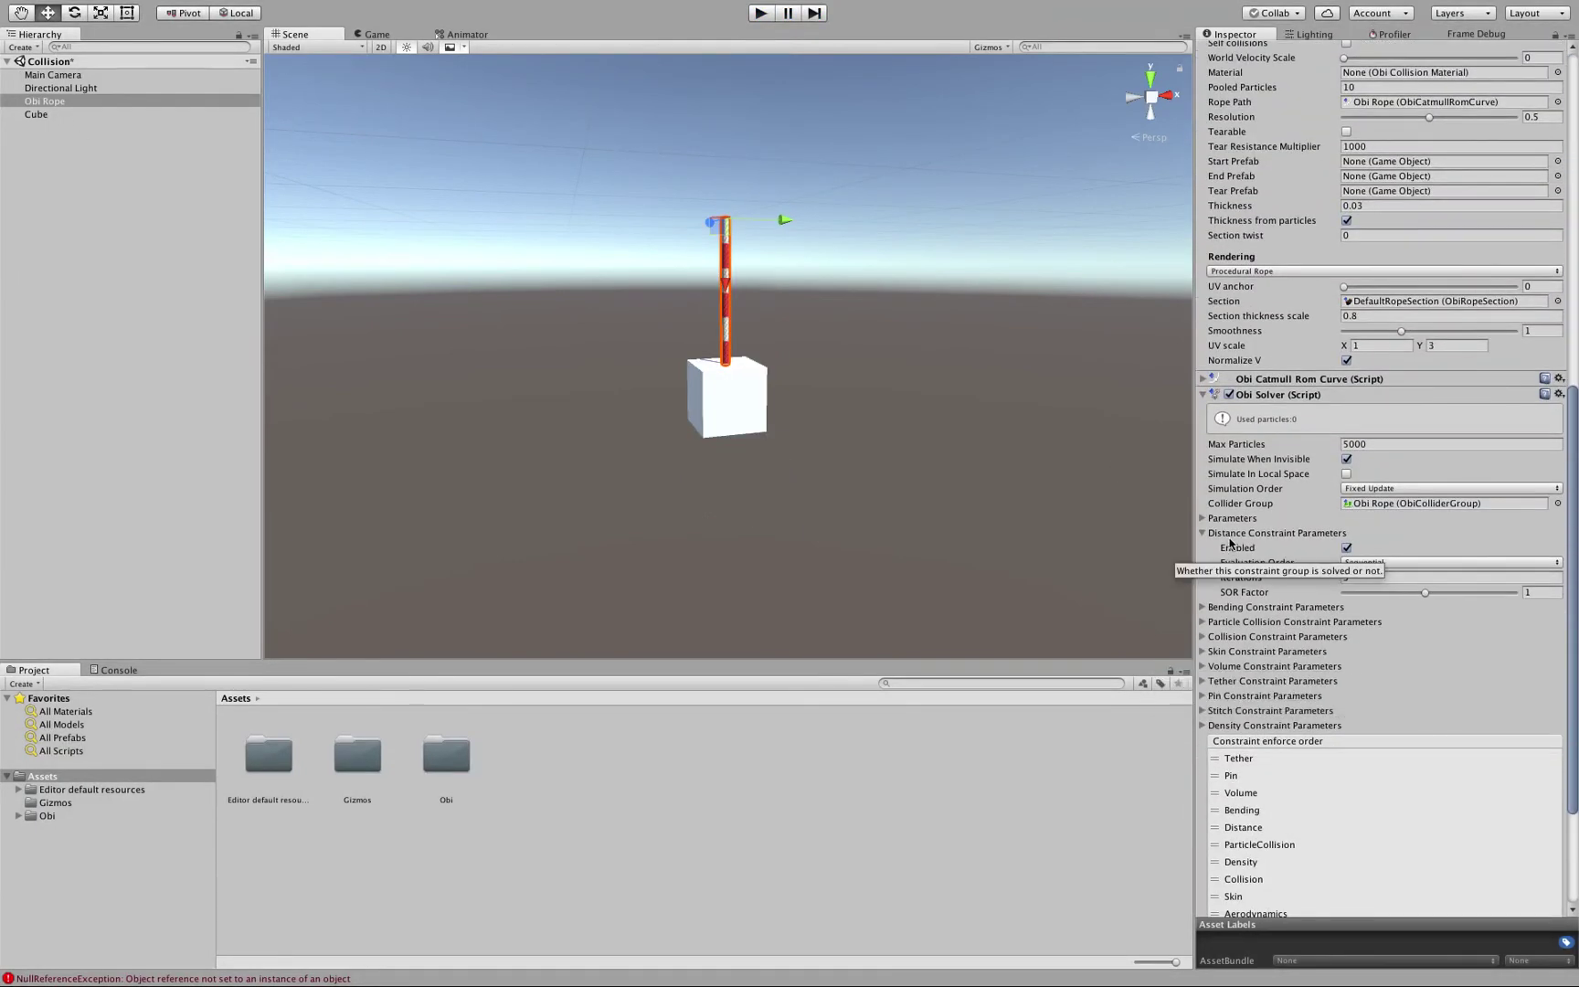
{"action": "left_click", "coordinate": [1368, 578]}
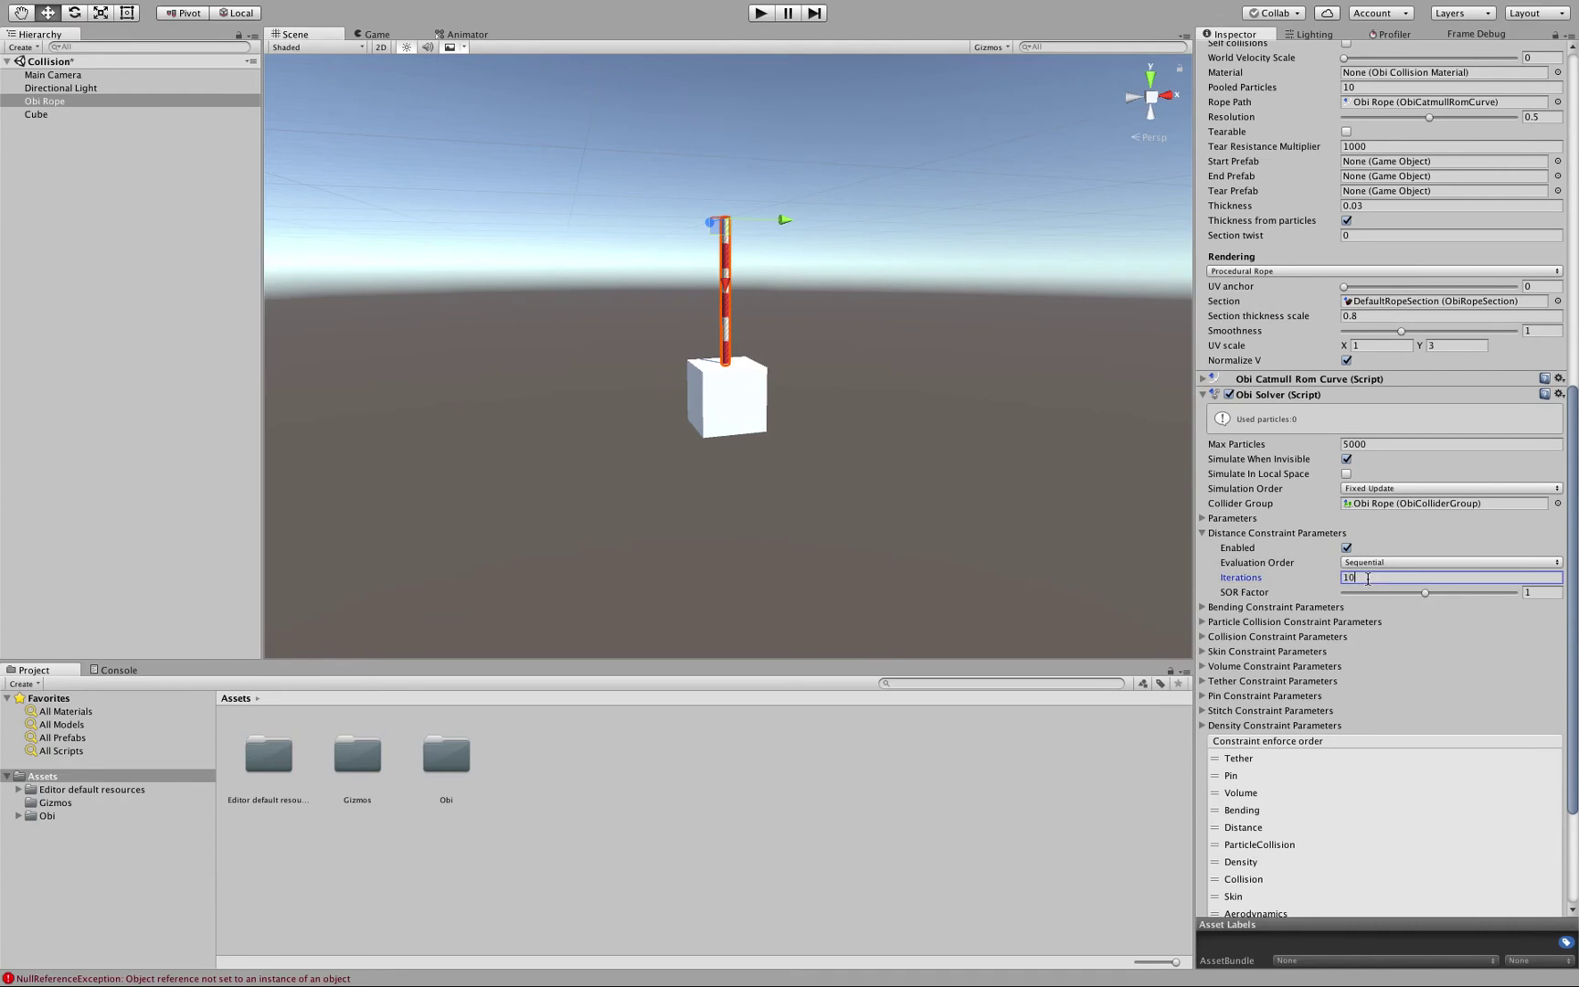
- Run the scene, swing the rope from its top in the Scene view, then stop playback
{"action": "left_click", "coordinate": [760, 12]}
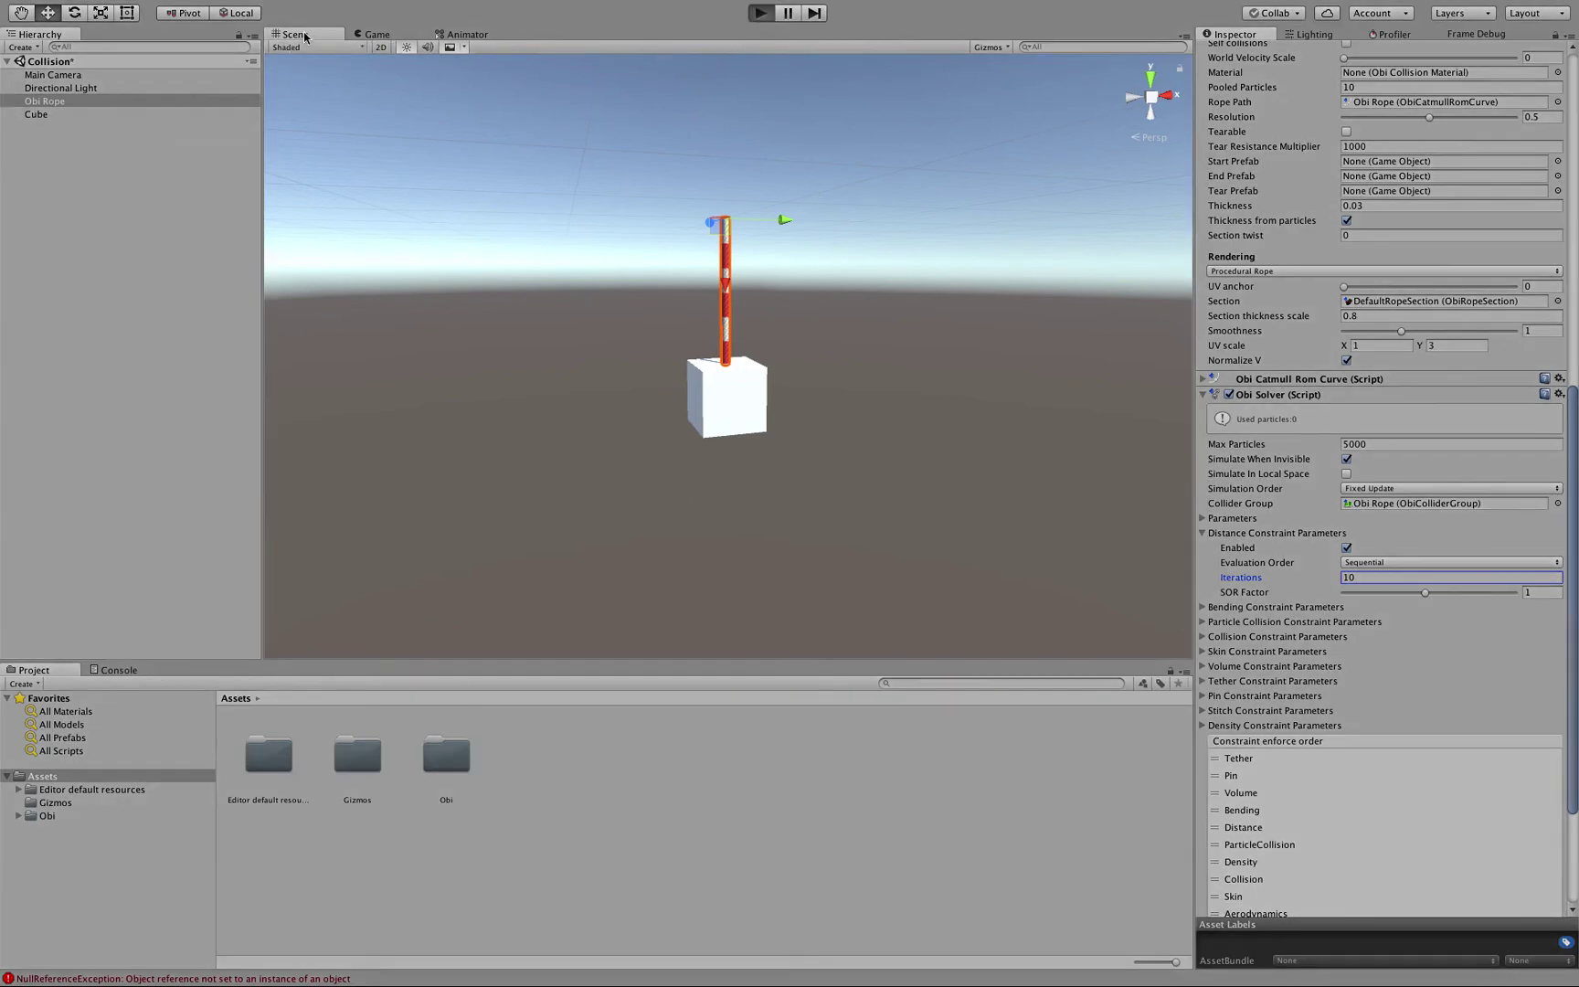
{"action": "left_click", "coordinate": [297, 35]}
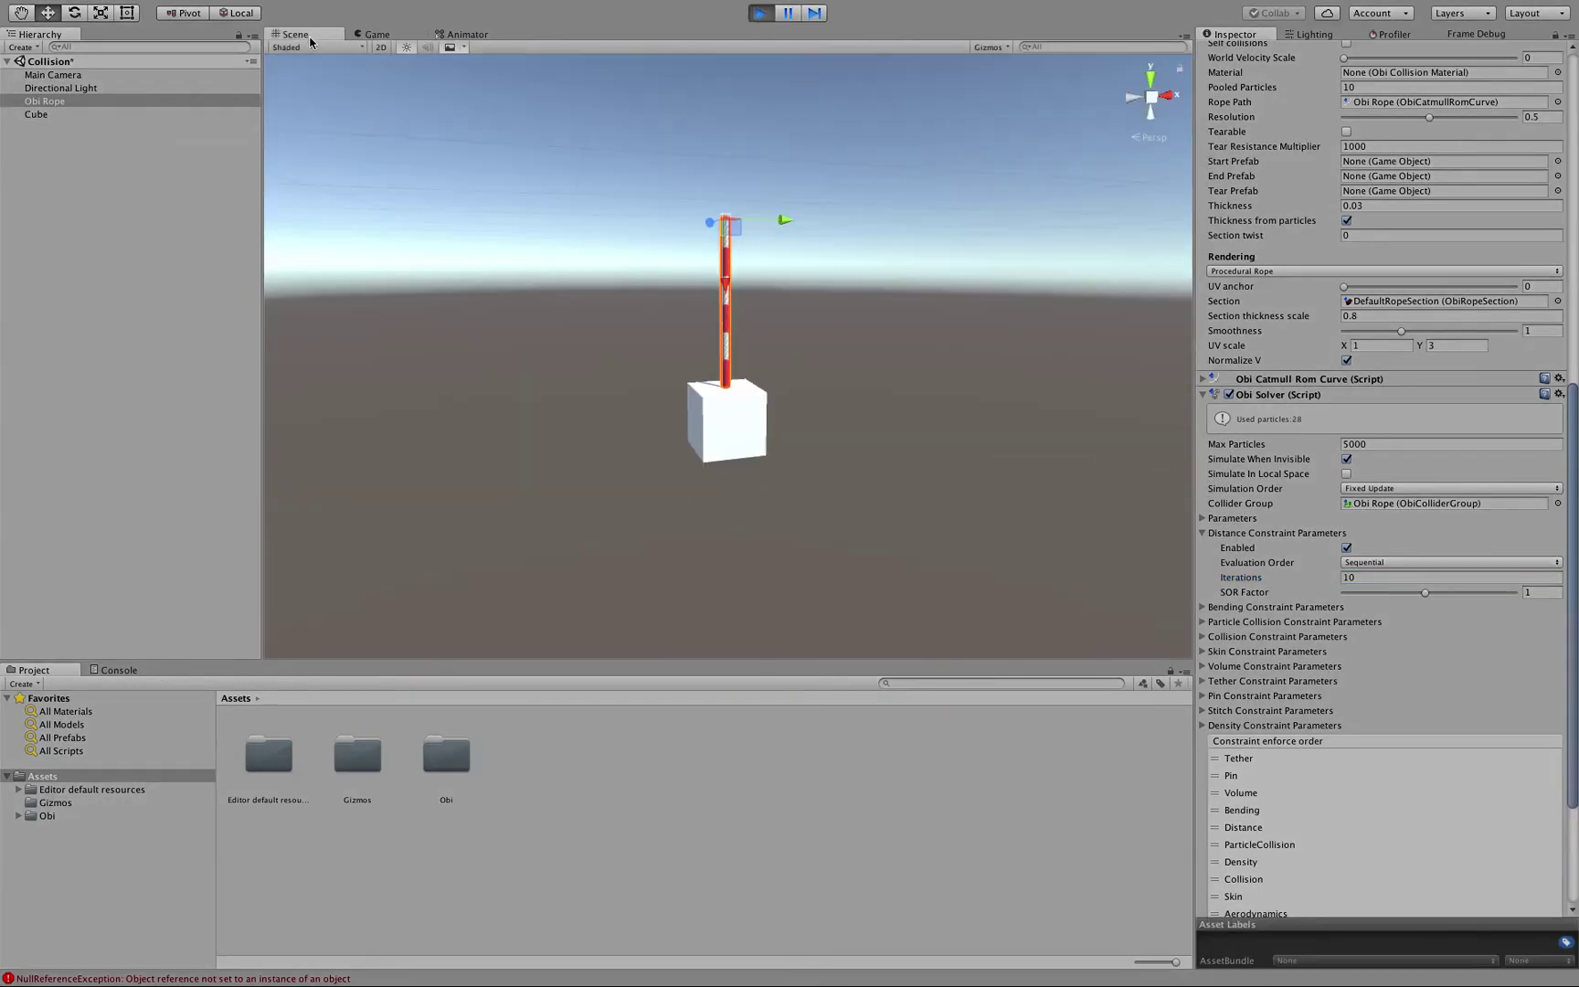
{"action": "scroll", "coordinate": [757, 302], "scroll_direction": "up", "scroll_amount": 3}
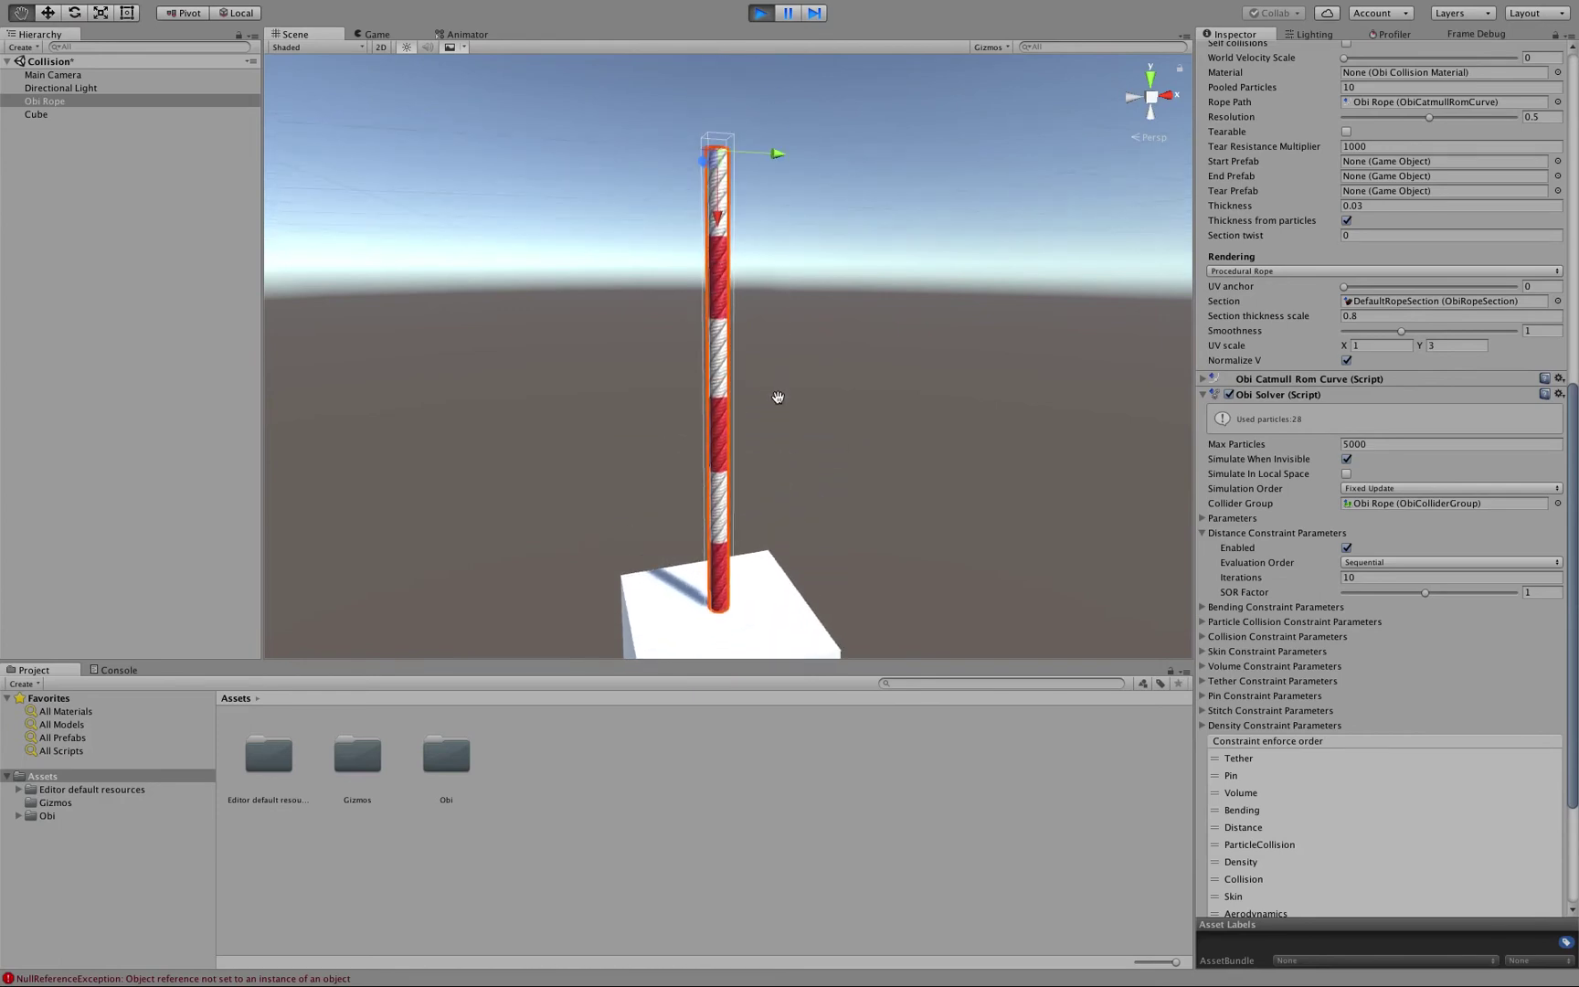
{"action": "left_click_drag", "start_coordinate": [719, 194], "coordinate": [728, 305]}
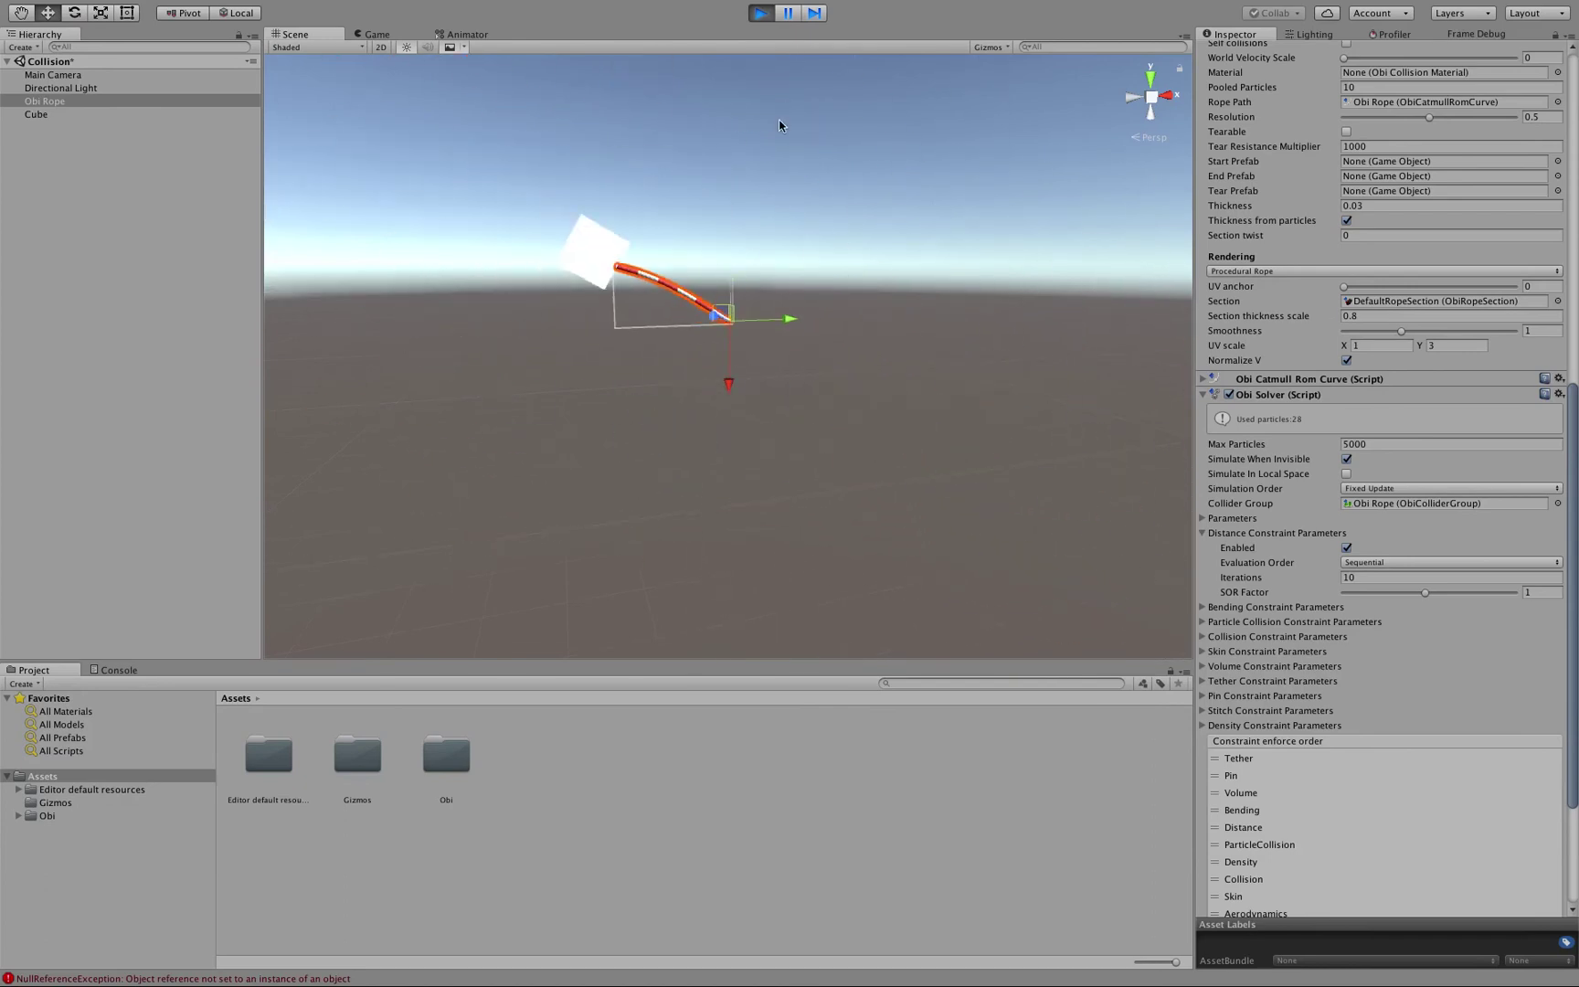
{"action": "left_click", "coordinate": [764, 13]}
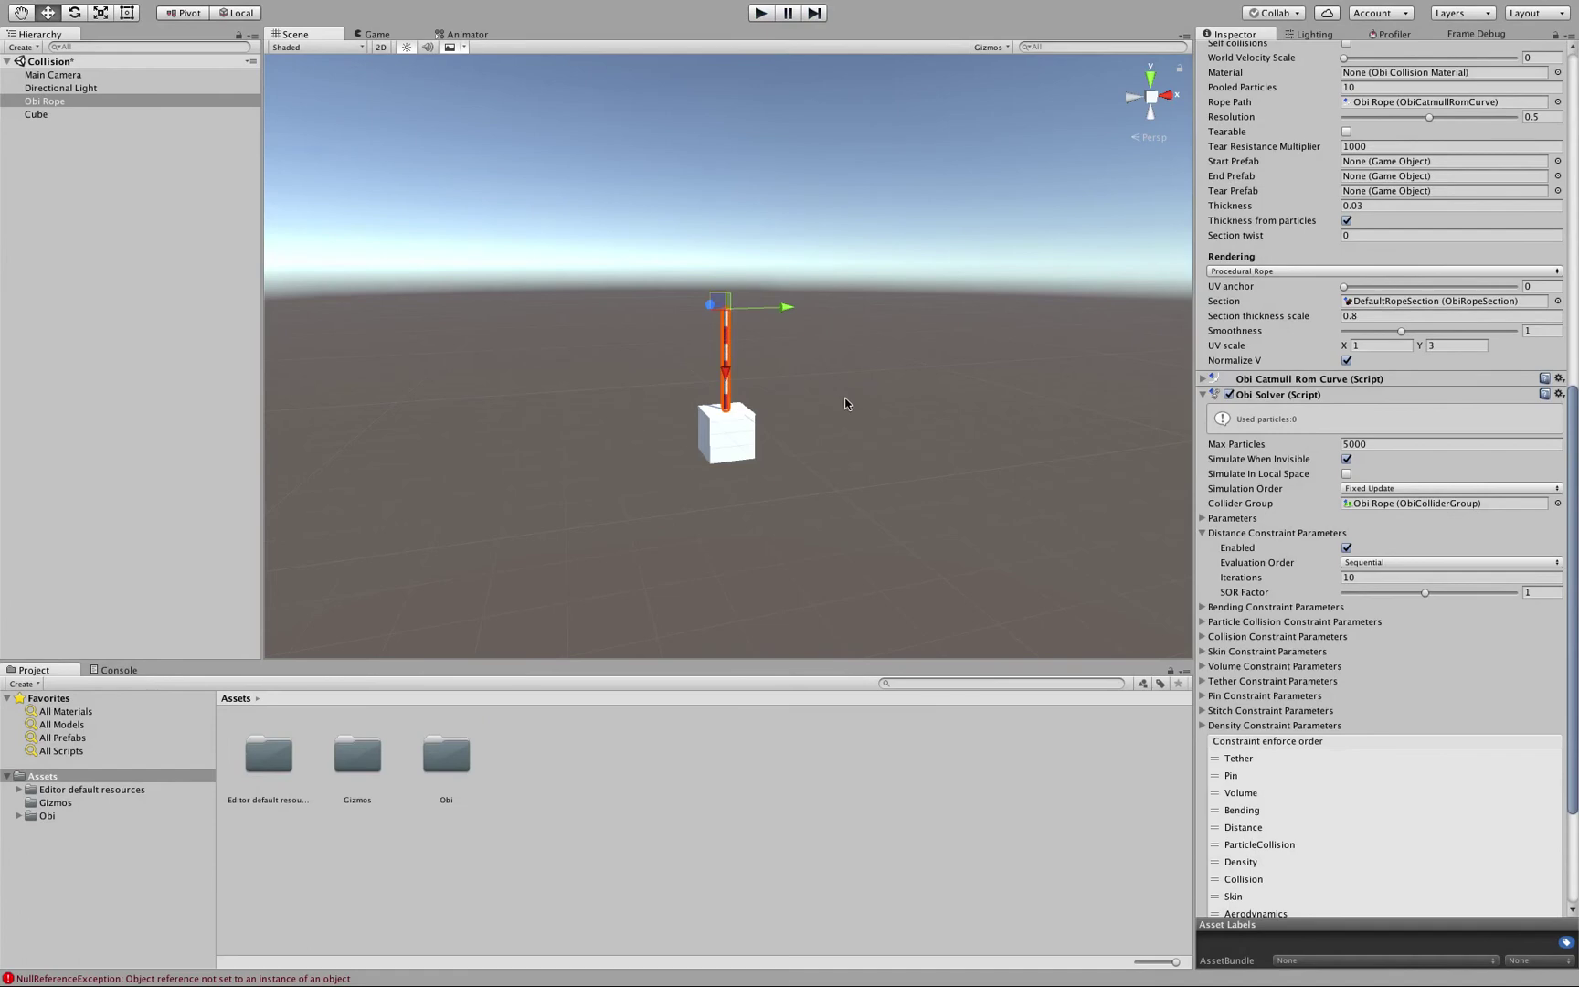
- Run the scene with tethers shown as yellow lines, swing the rope-hung Cube, and frame it
{"action": "scroll", "coordinate": [845, 395], "scroll_direction": "up", "scroll_amount": 5}
{"action": "scroll", "coordinate": [1307, 498], "scroll_direction": "up", "scroll_amount": 15}
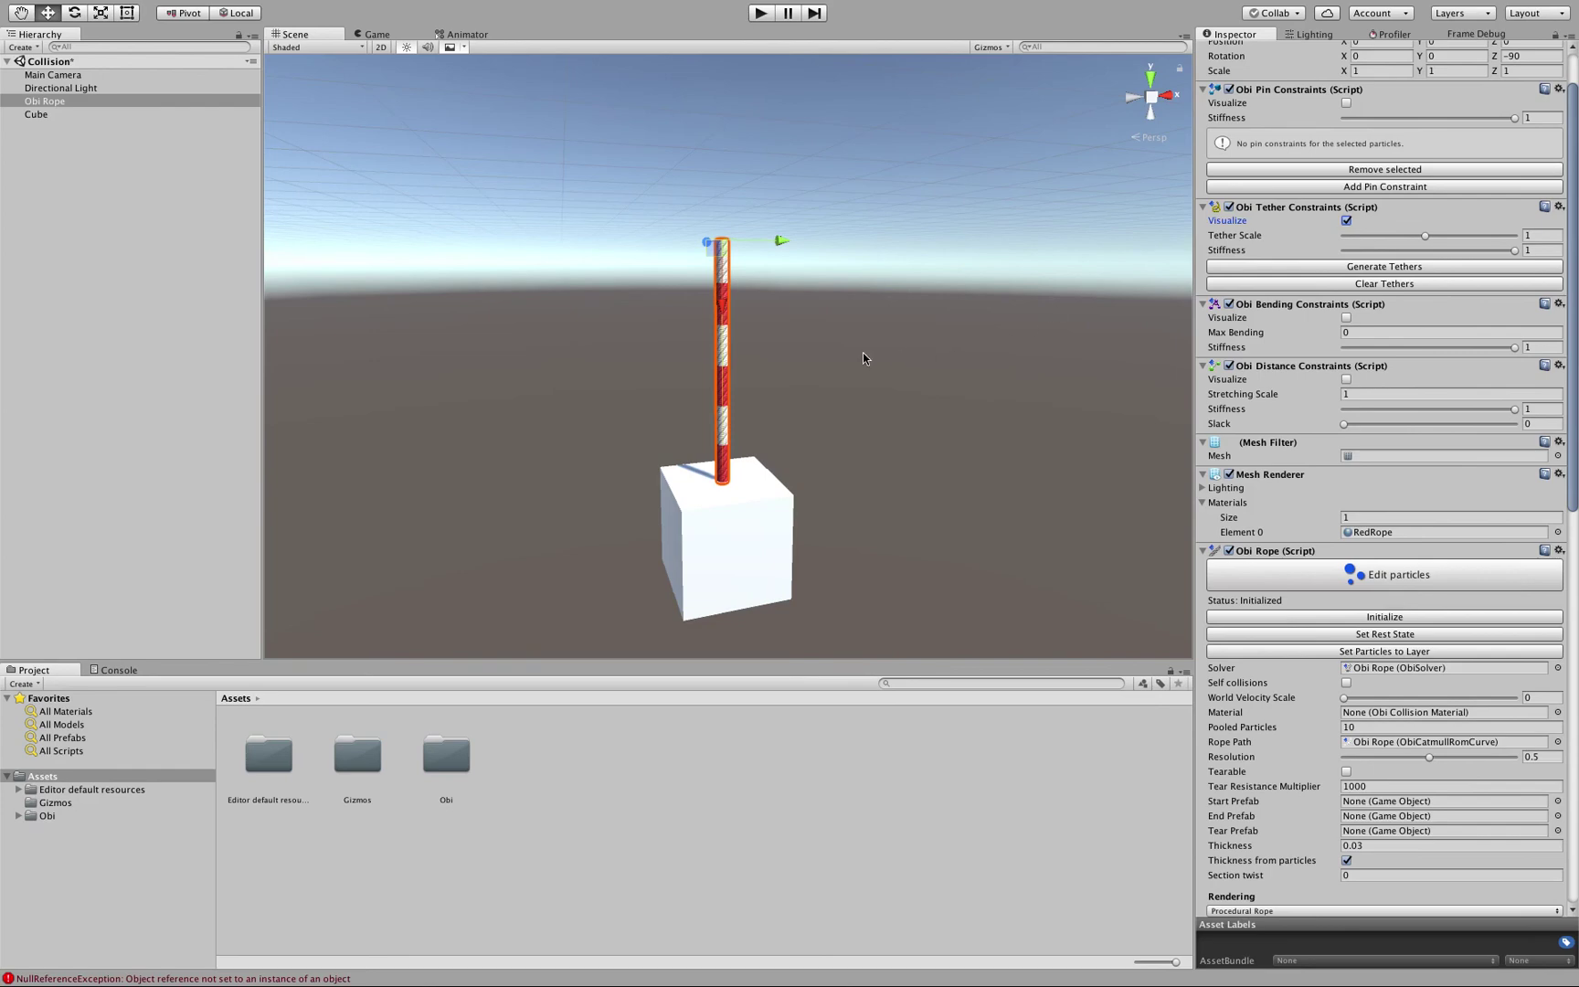
{"action": "scroll", "coordinate": [863, 352], "scroll_direction": "up", "scroll_amount": 5}
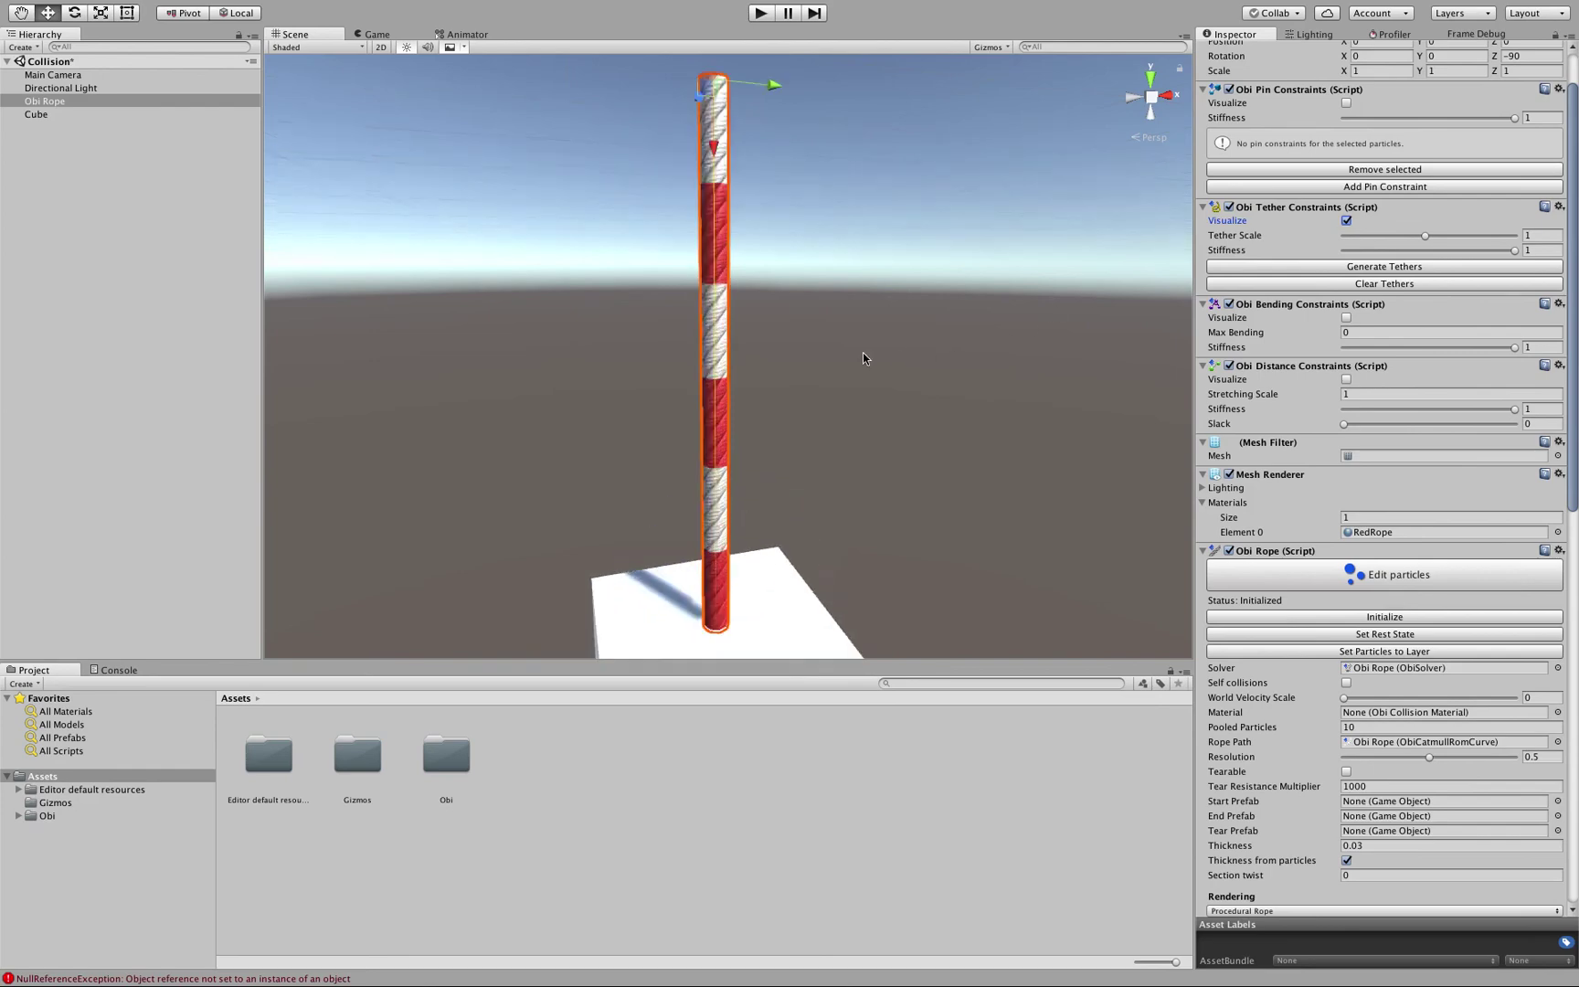
{"action": "left_click", "coordinate": [759, 13]}
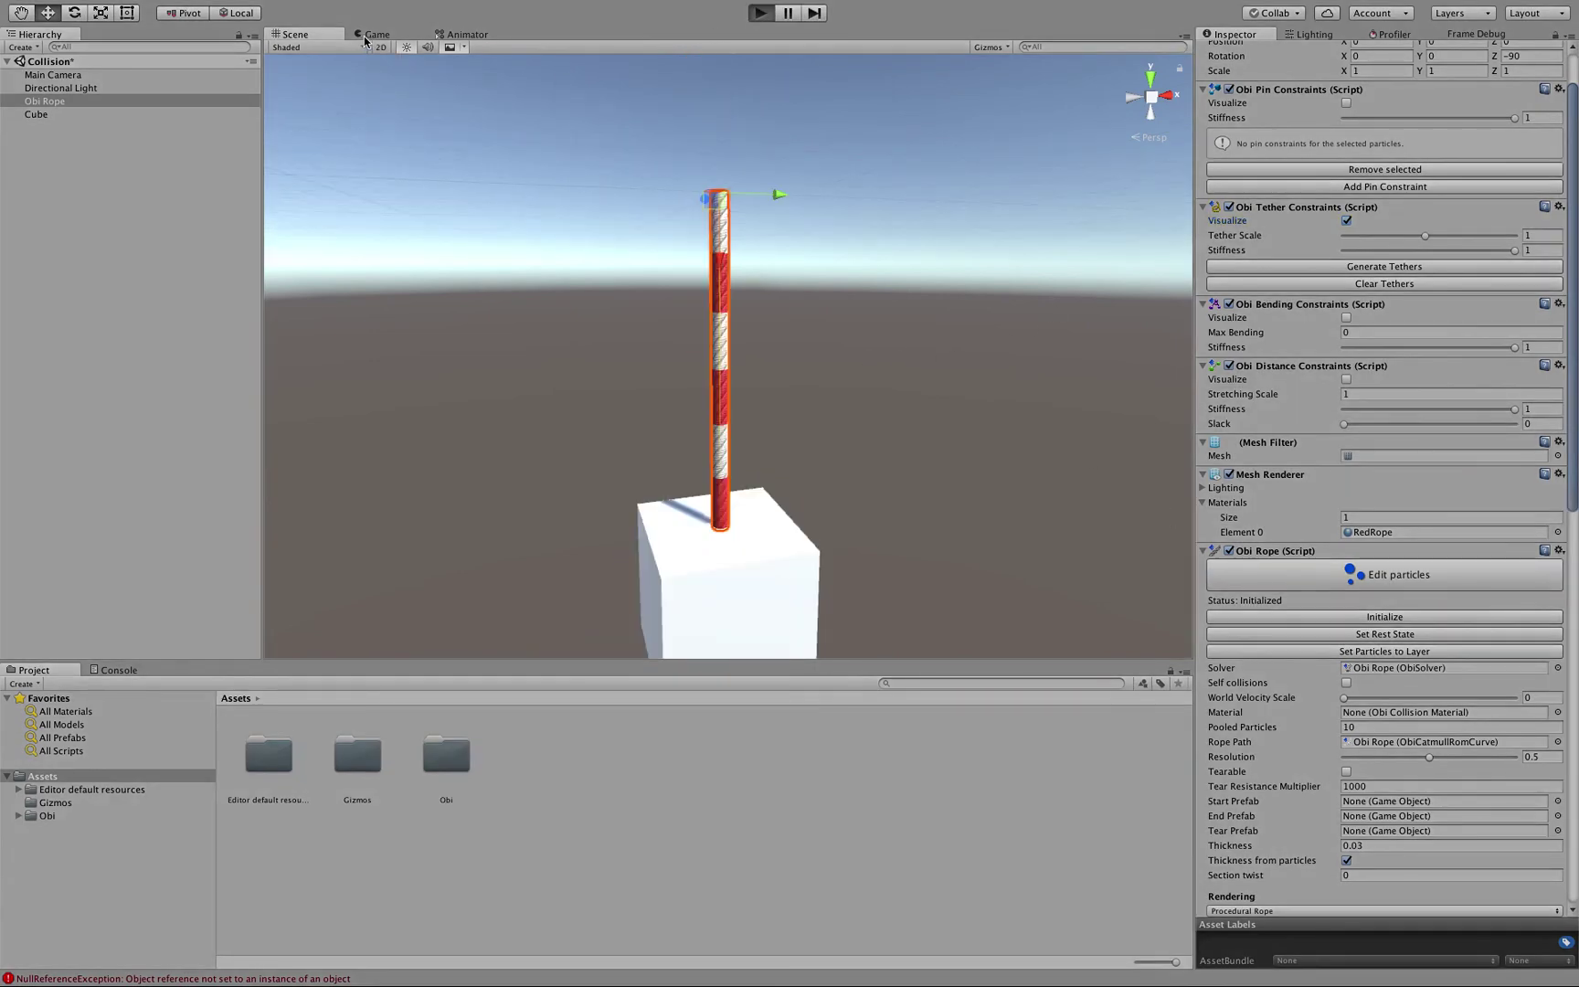
{"action": "left_click", "coordinate": [326, 37]}
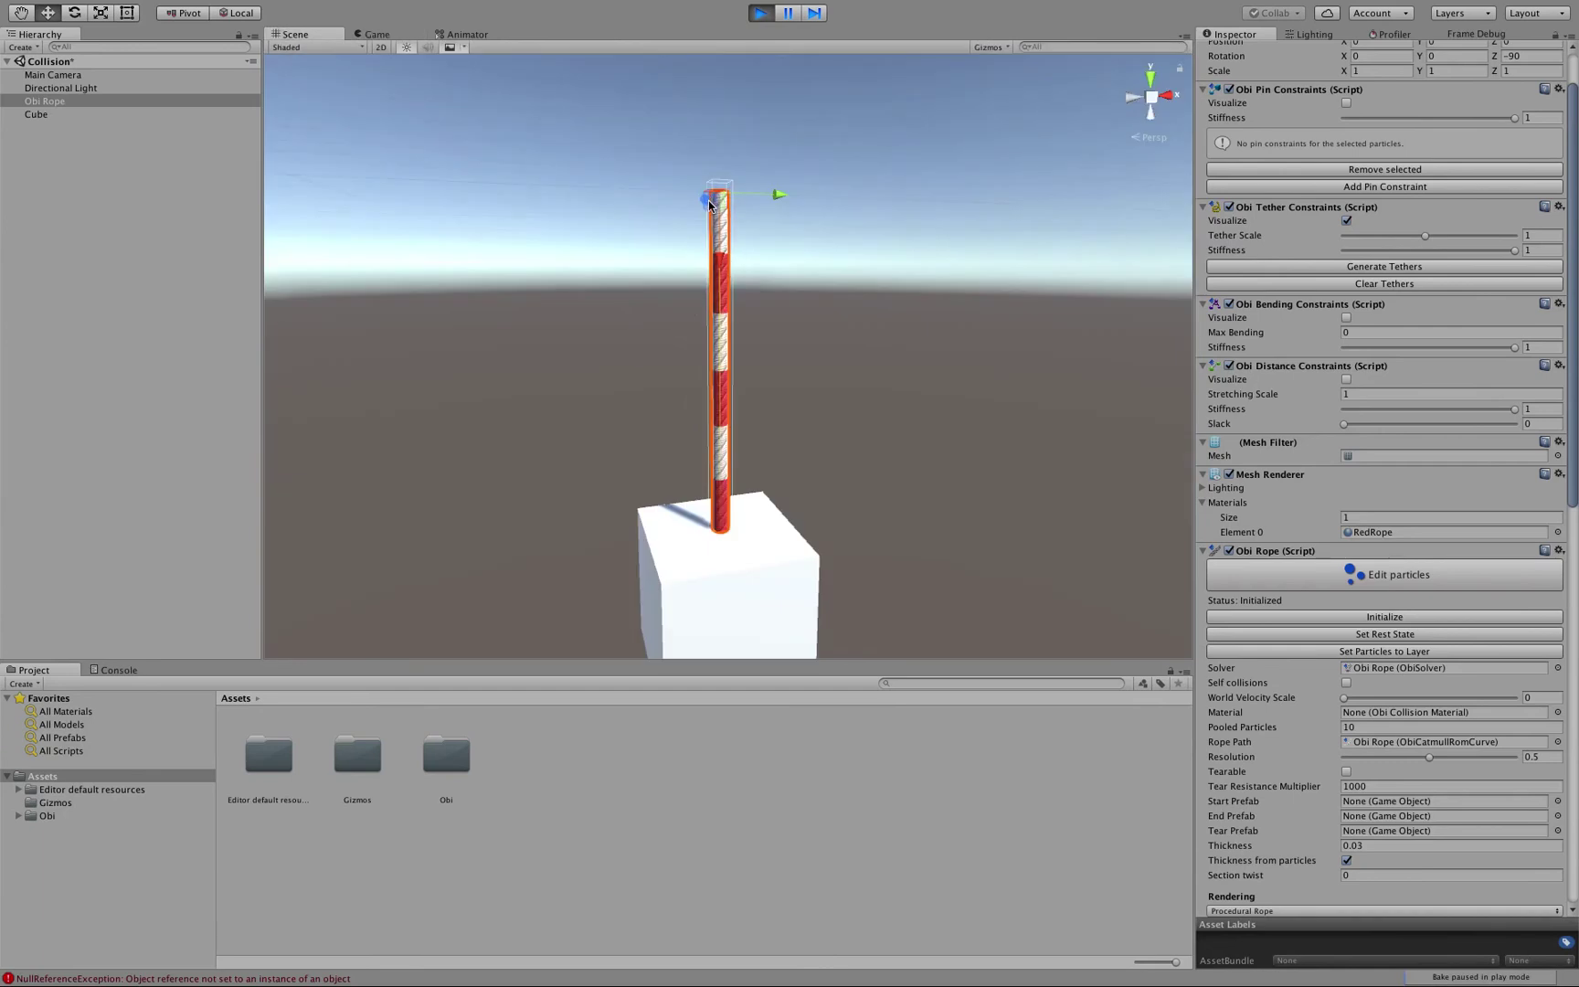
{"action": "mouse_move", "coordinate": [710, 206]}
{"action": "left_mouse_down"}
{"action": "mouse_move", "coordinate": [558, 206]}
{"action": "mouse_move", "coordinate": [850, 203]}
{"action": "mouse_move", "coordinate": [512, 219]}
{"action": "mouse_move", "coordinate": [659, 272]}
{"action": "mouse_move", "coordinate": [790, 198]}
{"action": "mouse_move", "coordinate": [757, 215]}
{"action": "mouse_move", "coordinate": [603, 210]}
{"action": "mouse_move", "coordinate": [692, 249]}
{"action": "mouse_move", "coordinate": [713, 208]}
{"action": "left_mouse_up"}
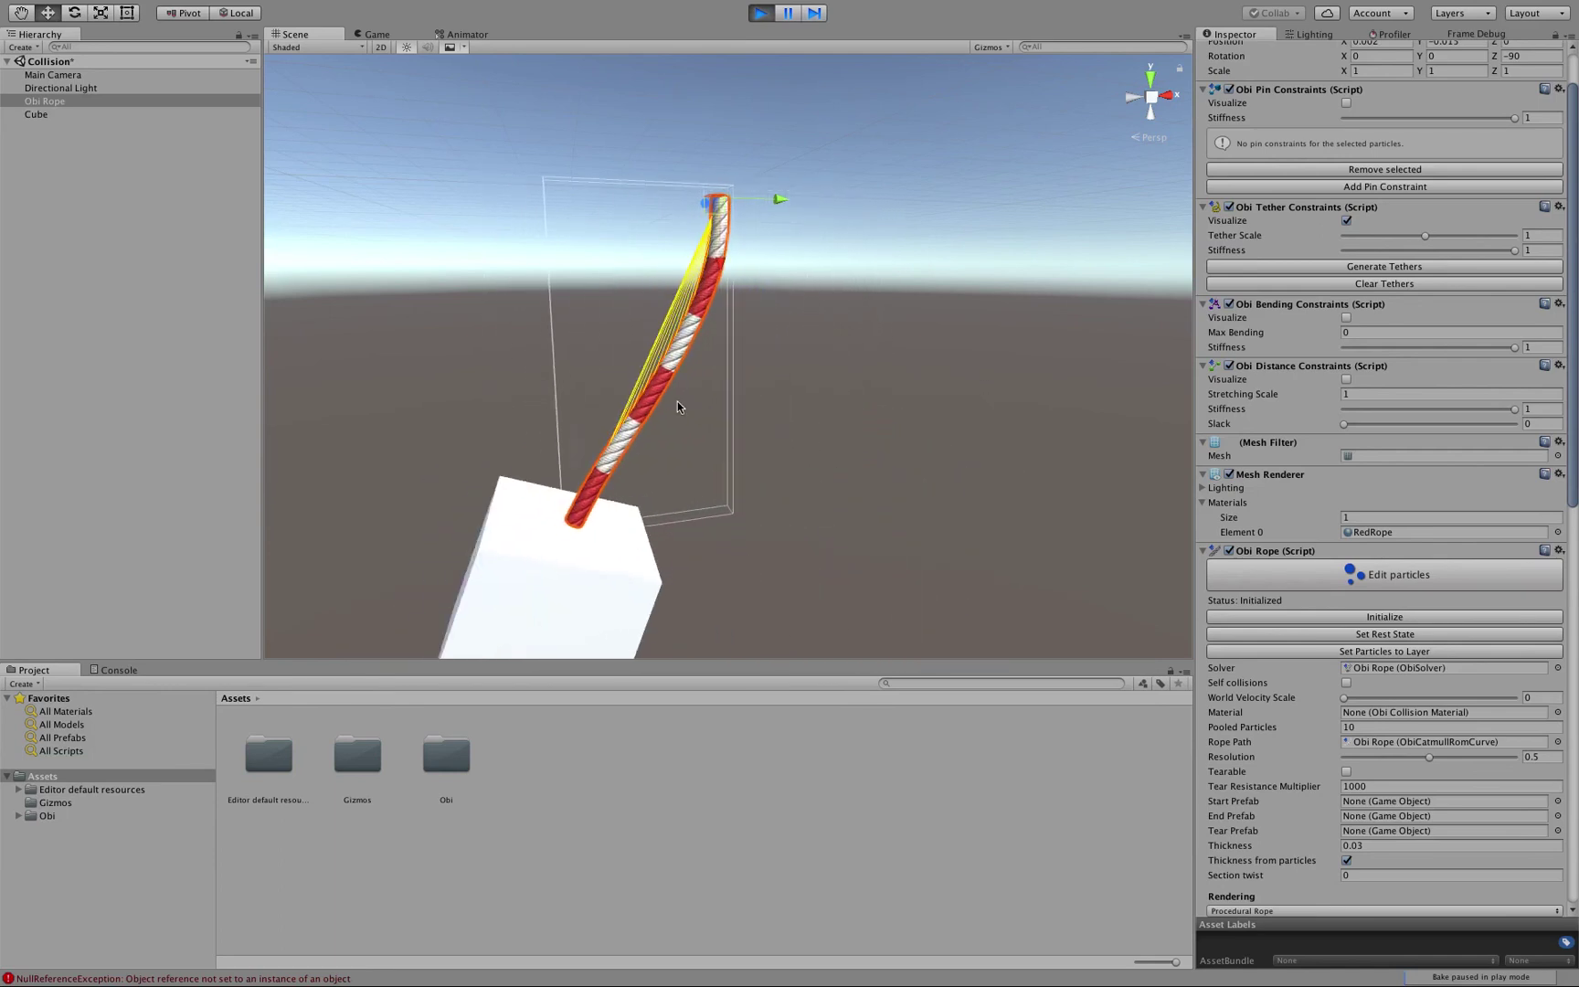
{"action": "left_click_drag", "start_coordinate": [713, 203], "coordinate": [699, 242]}
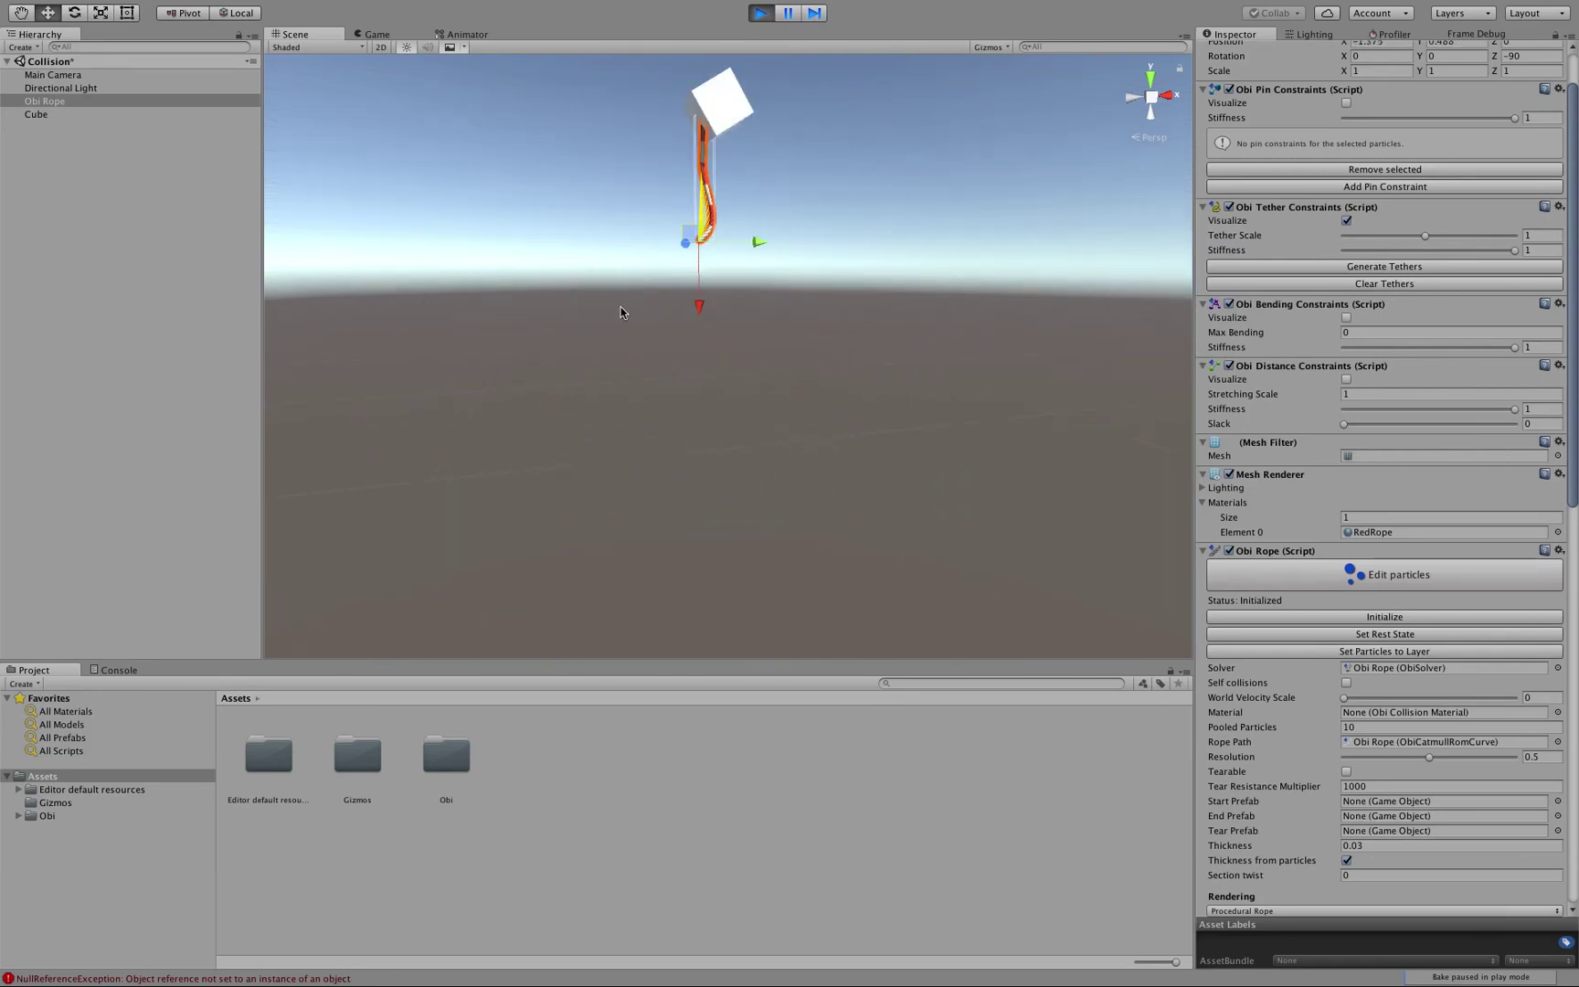
{"action": "left_click_drag", "start_coordinate": [620, 312], "coordinate": [716, 346]}
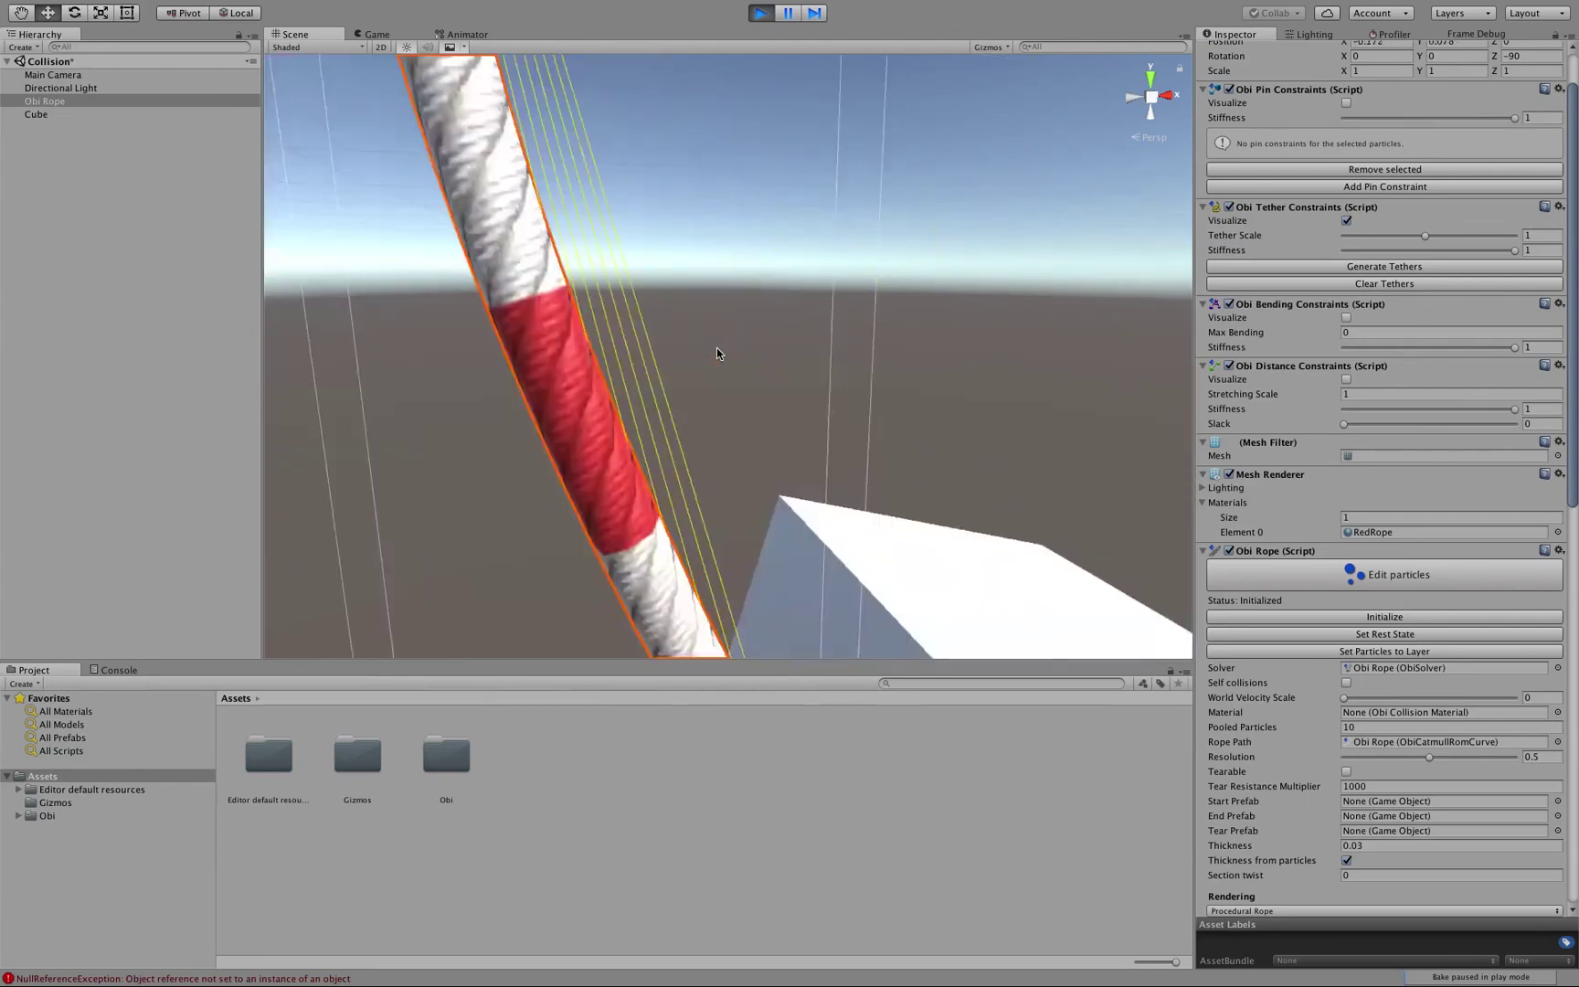
{"action": "key", "text": "f"}
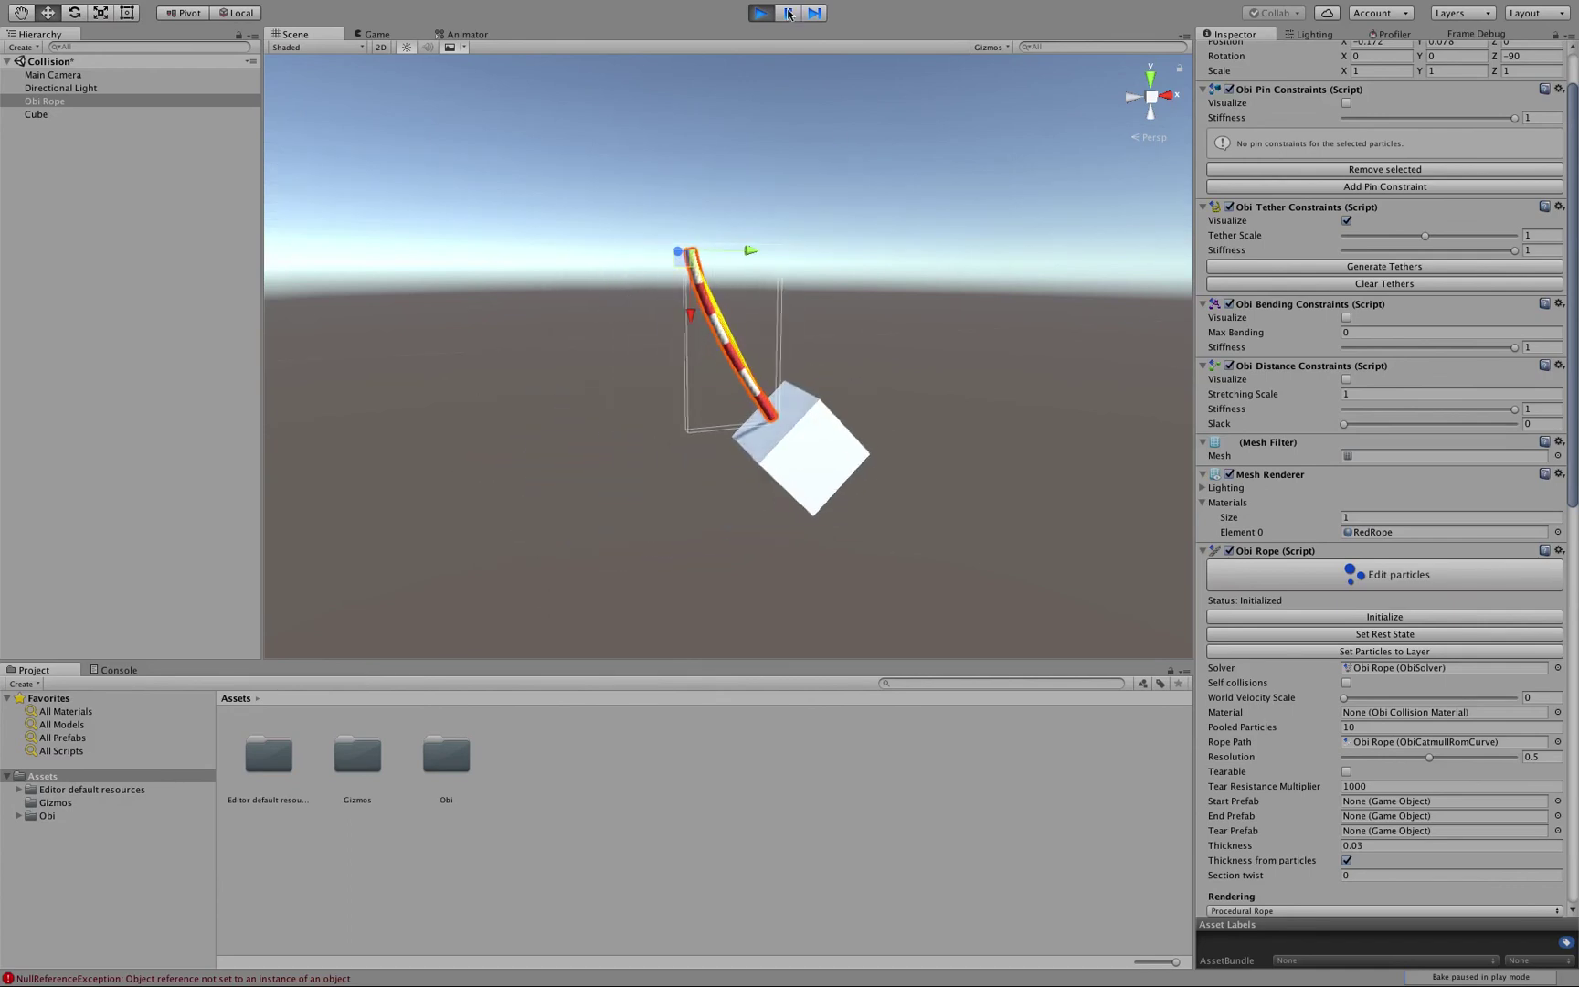
- Stop playback, raise the solver's Pin Constraint Parameters iterations from 3 to 10, and replay
{"action": "left_click", "coordinate": [761, 13]}
{"action": "scroll", "coordinate": [1239, 535], "scroll_direction": "down", "scroll_amount": 15}
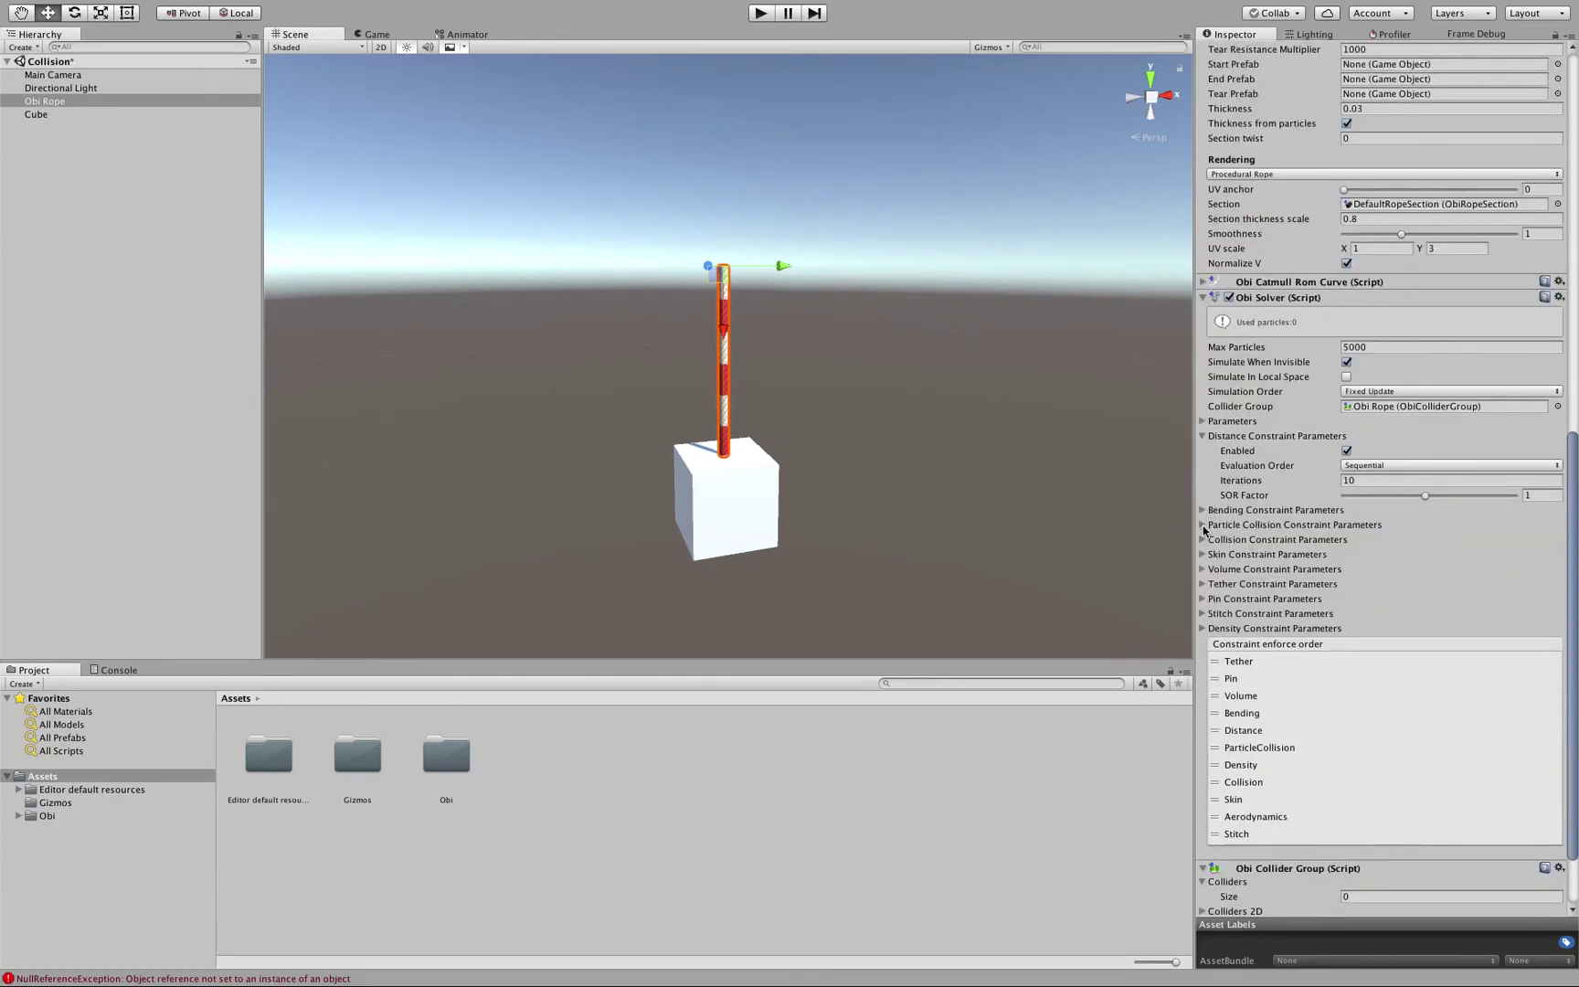
{"action": "left_click", "coordinate": [1202, 600]}
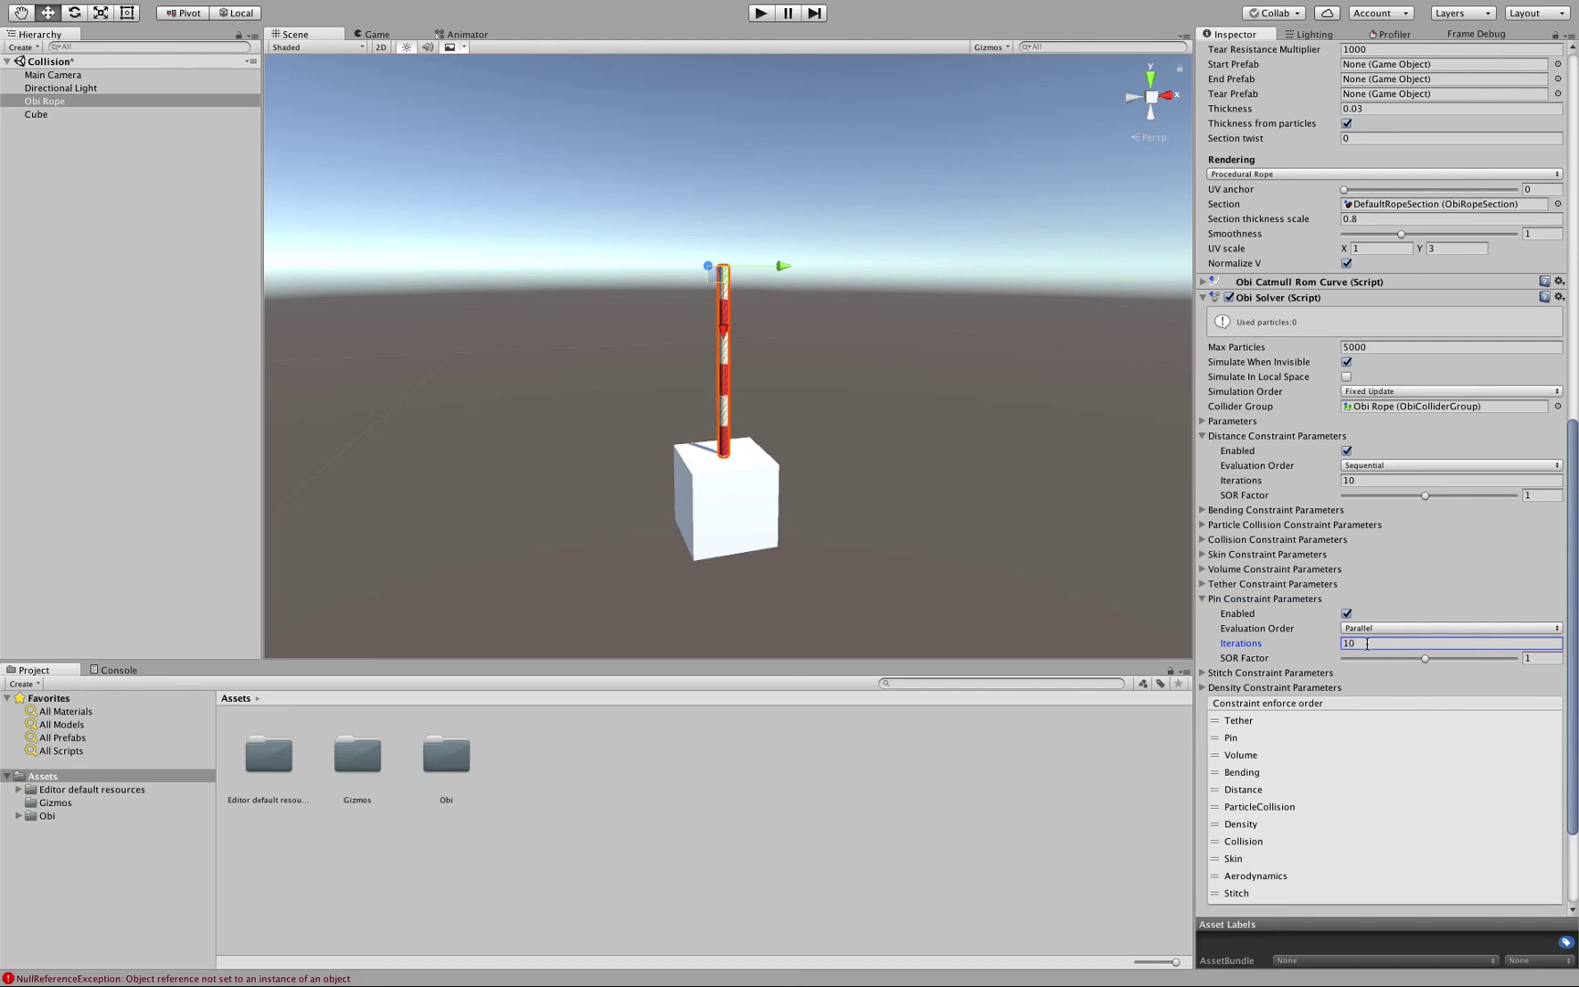
{"action": "left_click", "coordinate": [764, 14]}
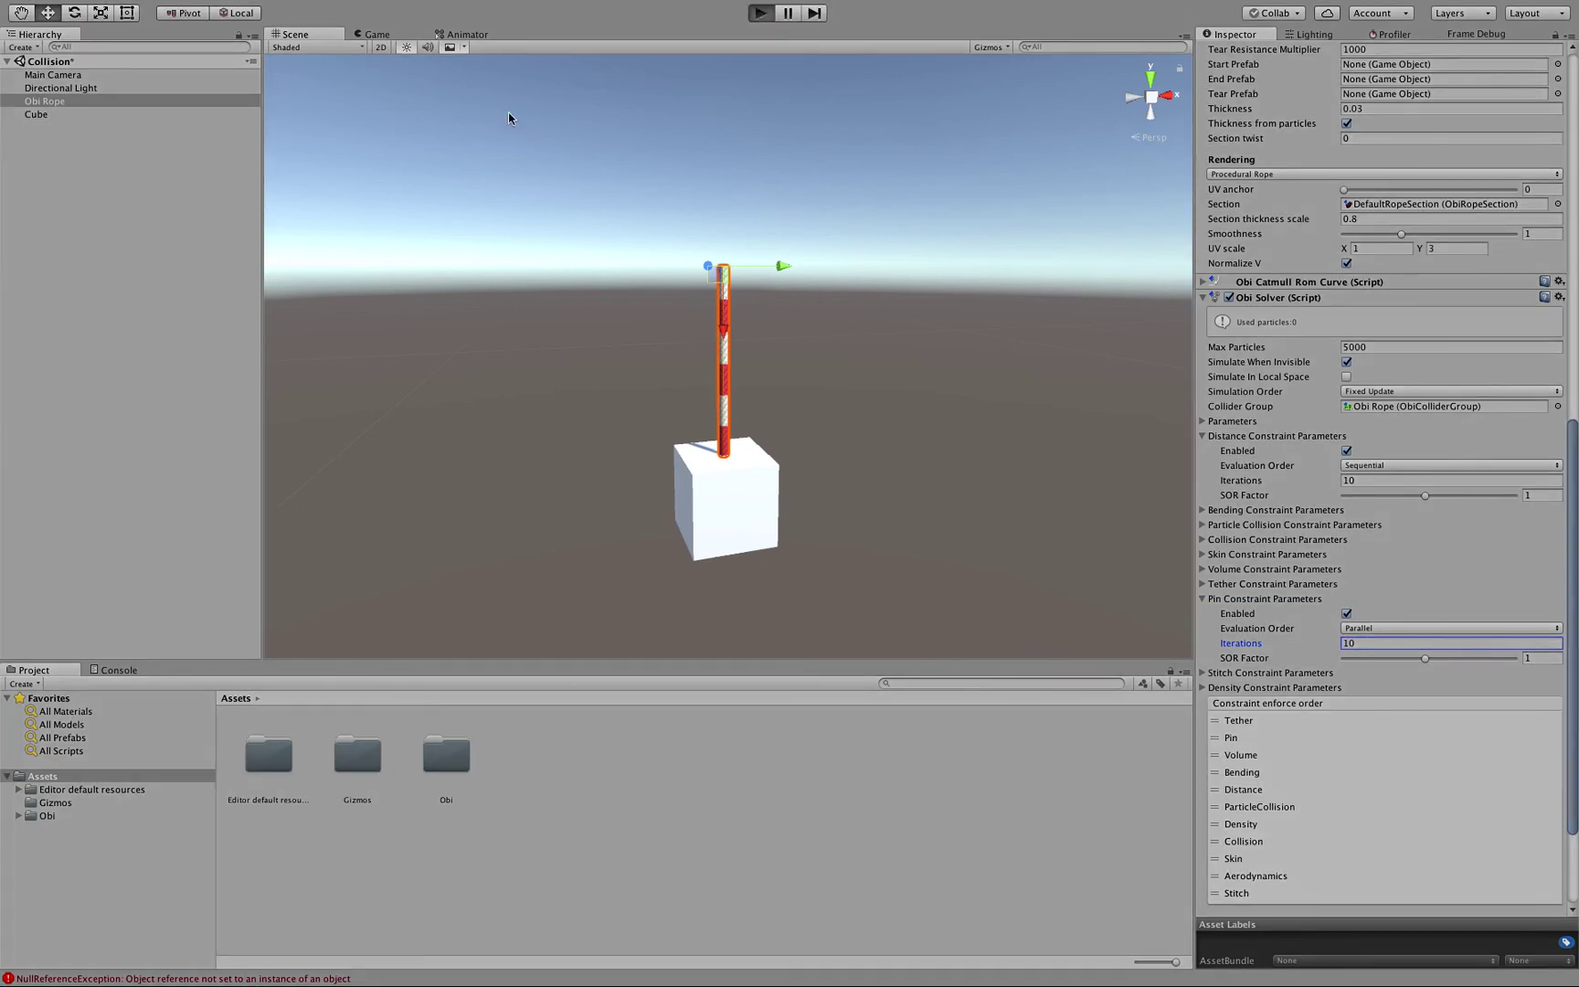